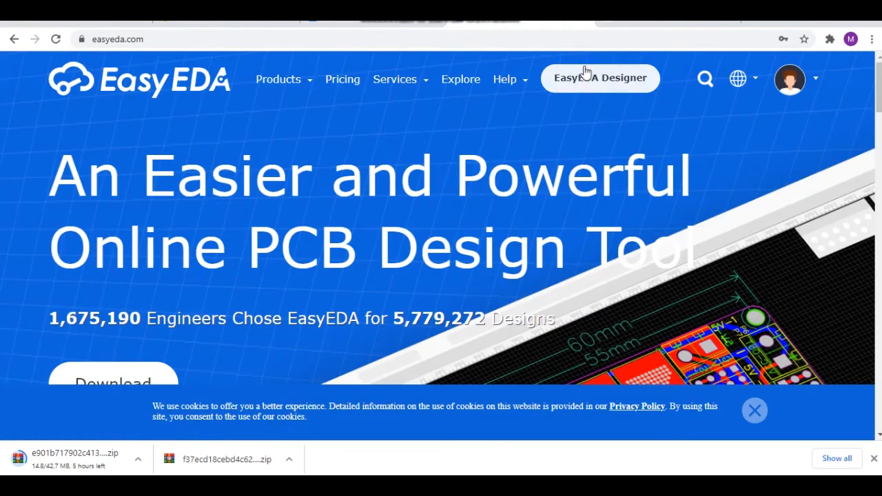
Open the EasyEDA Designer editor and collapse the CircuitNumber2 project in the project tree.
{"action": "left_click", "coordinate": [622, 86]}
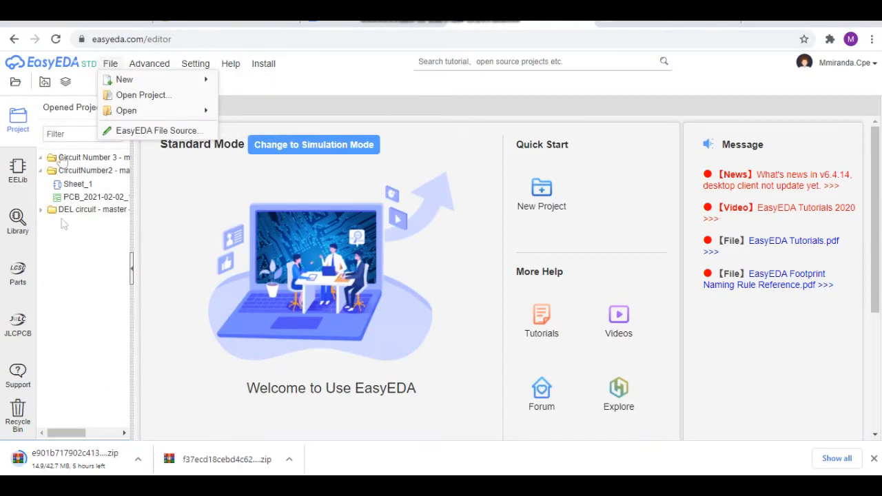
{"action": "left_click", "coordinate": [41, 172]}
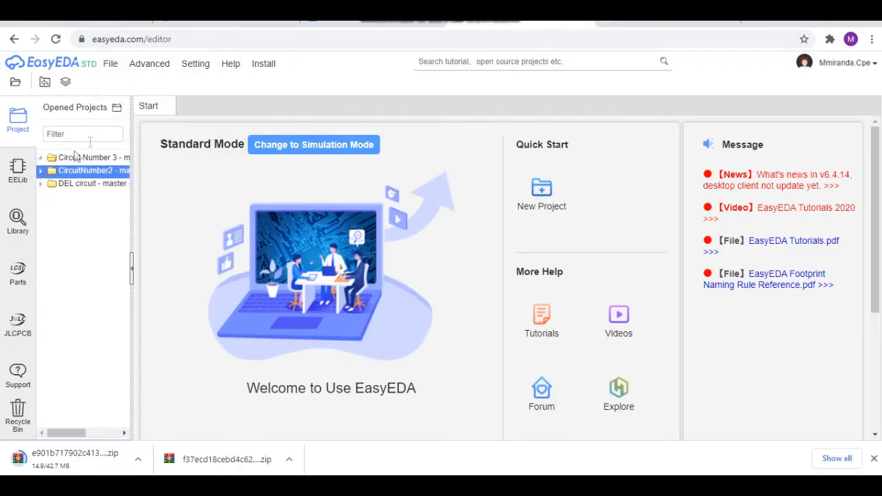
{"action": "left_click", "coordinate": [41, 172]}
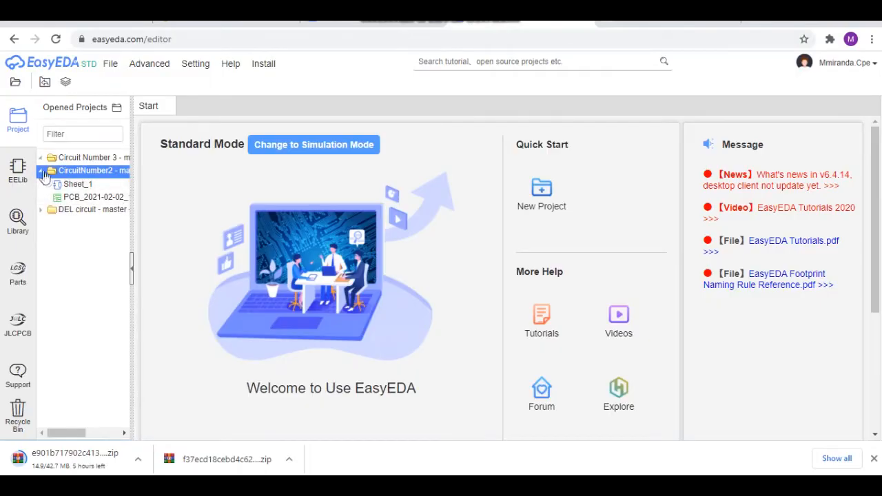
{"action": "left_click", "coordinate": [40, 171]}
Create and save a new project titled SchematicCircuitDiagram1.
{"action": "left_click", "coordinate": [110, 63]}
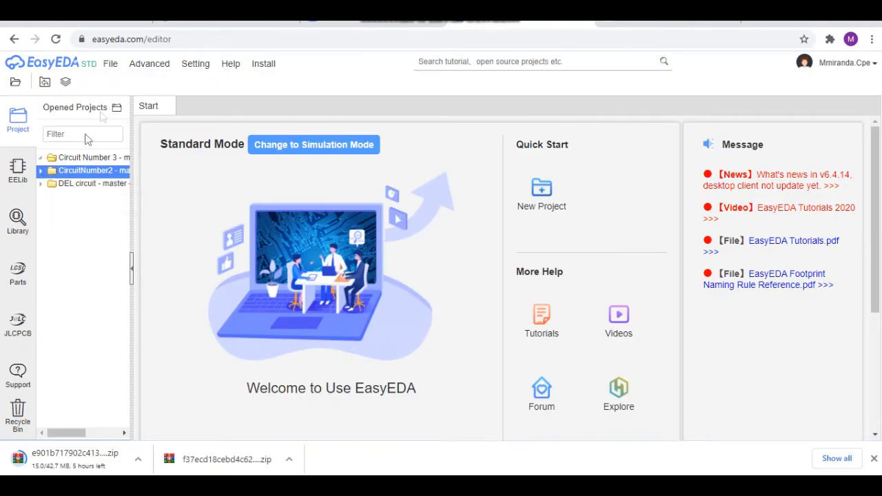
{"action": "left_click", "coordinate": [542, 191]}
{"action": "left_click", "coordinate": [343, 158]}
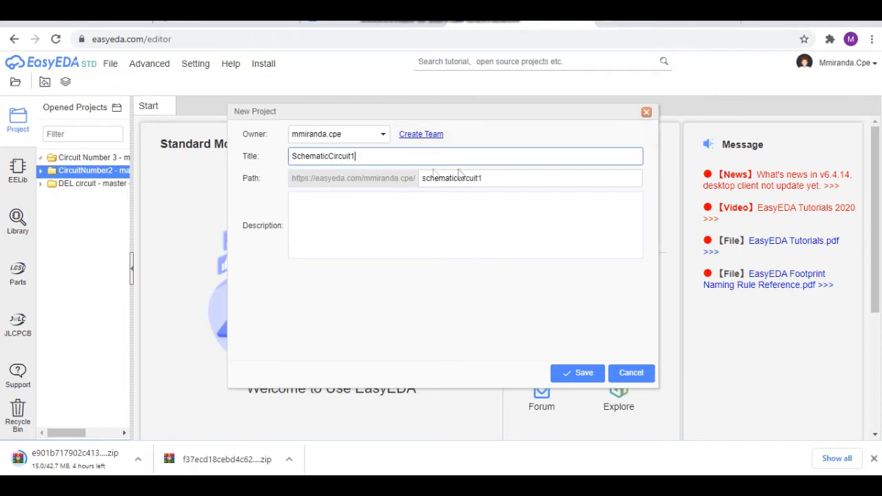
{"action": "key", "text": "BackSpace"}
{"action": "type", "text": "CircuitDiagram"}
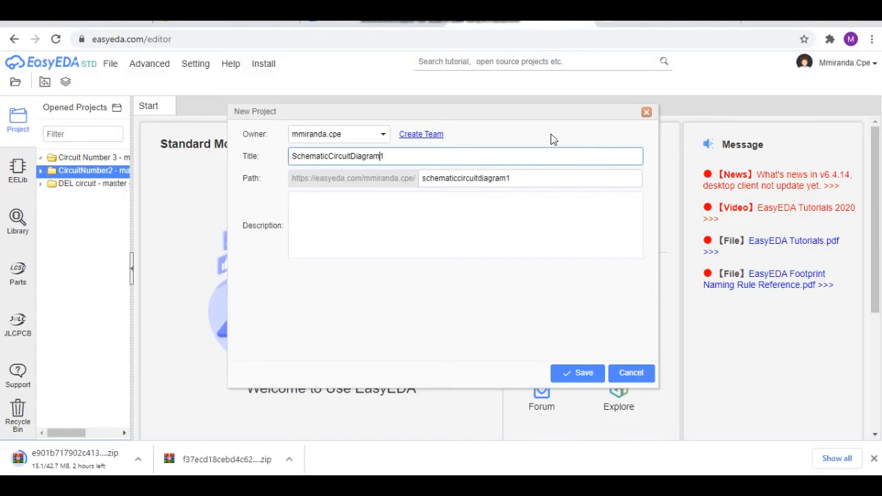
{"action": "left_click", "coordinate": [584, 375]}
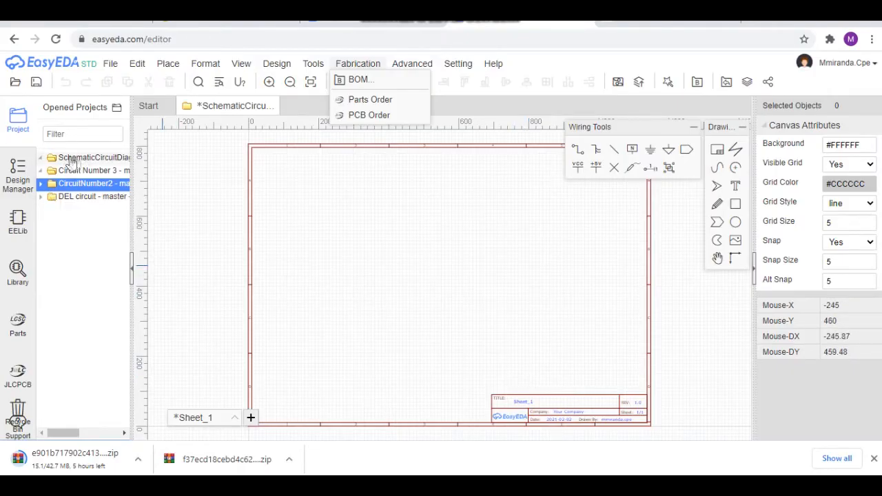
Collapse Circuit Number 3 in the project tree and return to the new project's schematic sheet.
{"action": "left_click", "coordinate": [45, 172]}
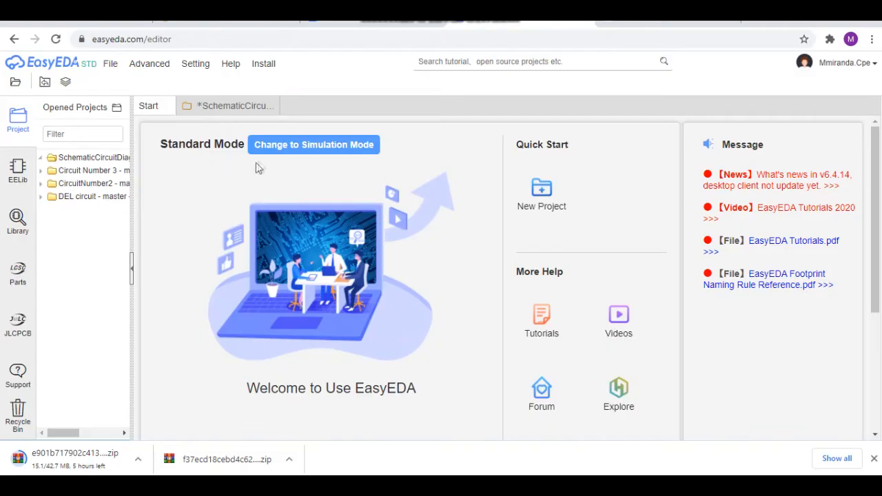
{"action": "left_click", "coordinate": [234, 108]}
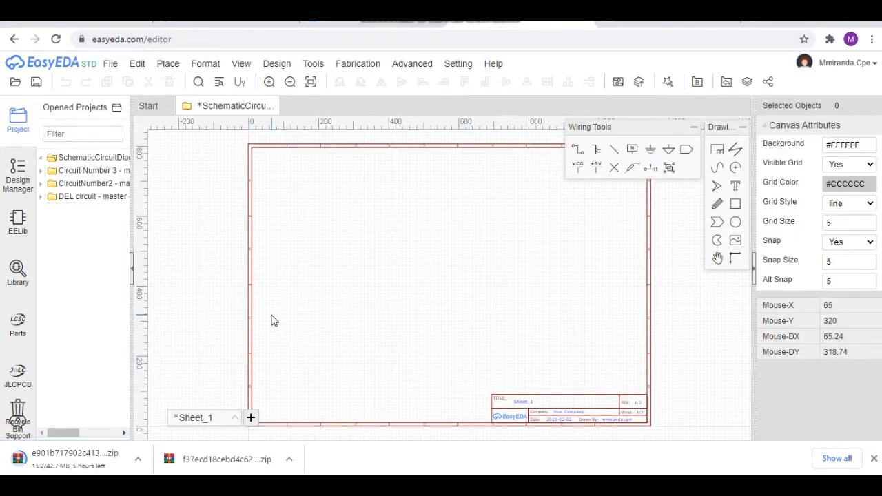
Bring up the reference circuit in Snipping Tool, underline resistor R1's 10K value, and return to the schematic editor.
{"action": "mouse_move", "coordinate": [301, 485]}
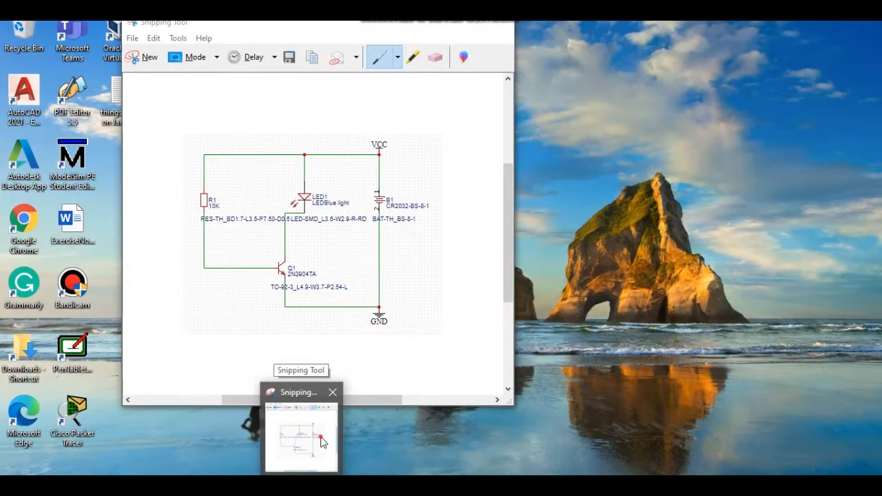
{"action": "left_click", "coordinate": [303, 435]}
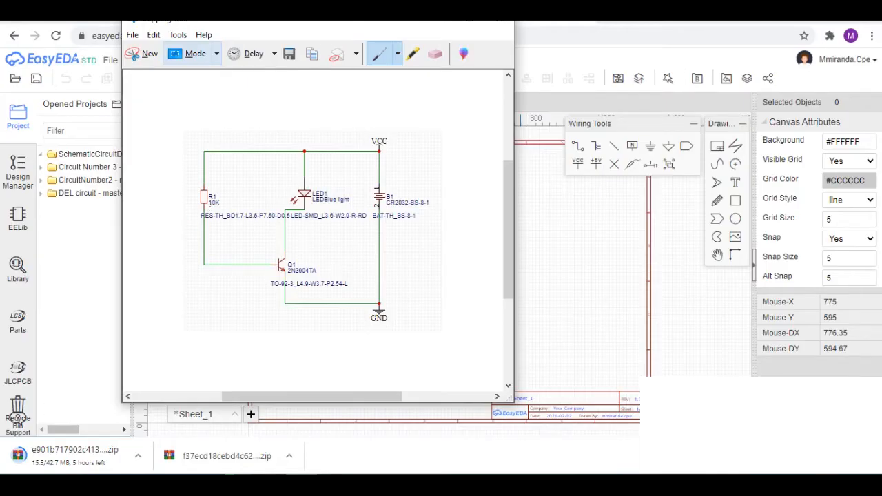
{"action": "left_click_drag", "start_coordinate": [212, 207], "coordinate": [219, 208]}
{"action": "left_click", "coordinate": [65, 266]}
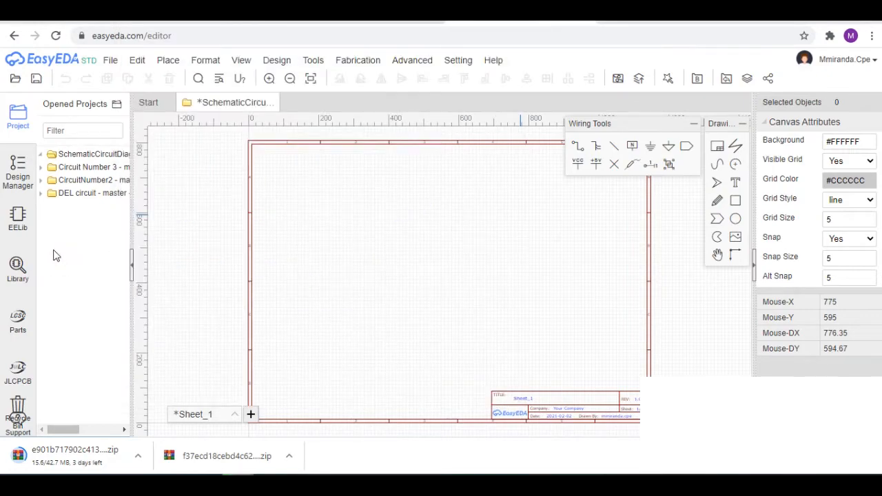
Search the component library for 10K and select the RN 3WS 10K F T/B A1 resistor.
{"action": "left_click", "coordinate": [17, 270]}
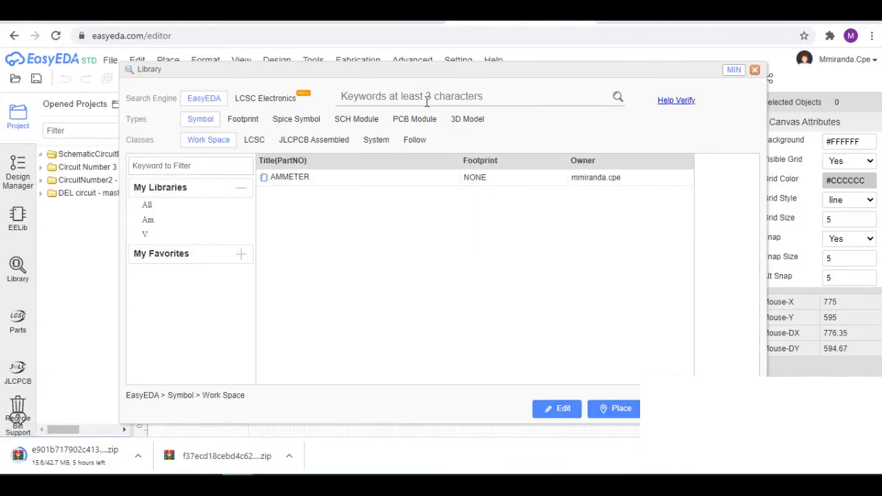
{"action": "type", "text": "10K"}
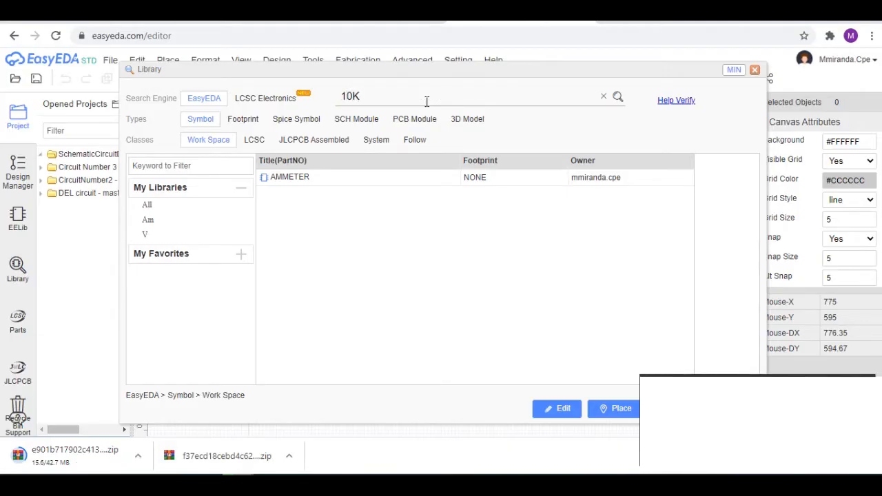
{"action": "key", "text": "Return"}
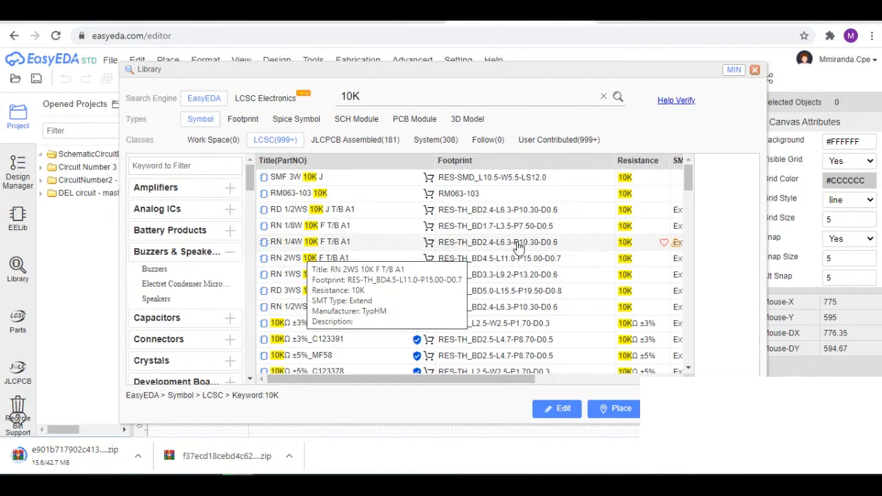
{"action": "mouse_move", "coordinate": [332, 301]}
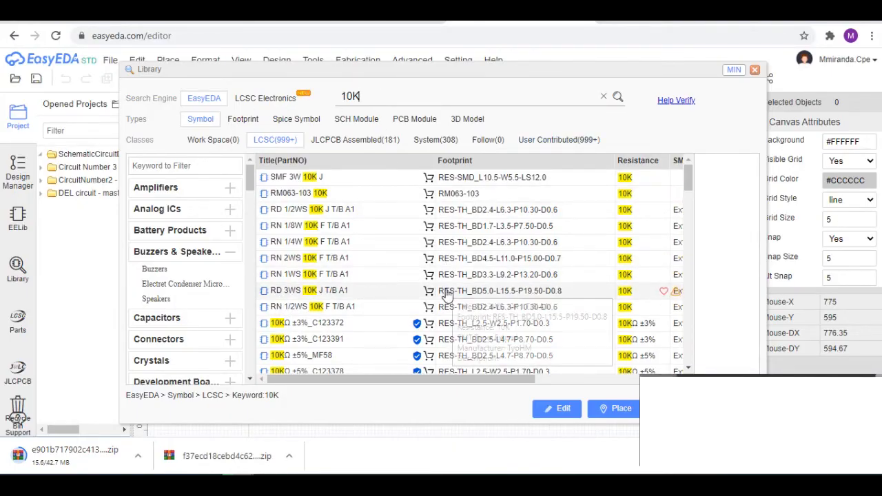
{"action": "scroll", "coordinate": [446, 295], "scroll_direction": "down", "scroll_amount": 2}
{"action": "scroll", "coordinate": [447, 295], "scroll_direction": "down", "scroll_amount": 4}
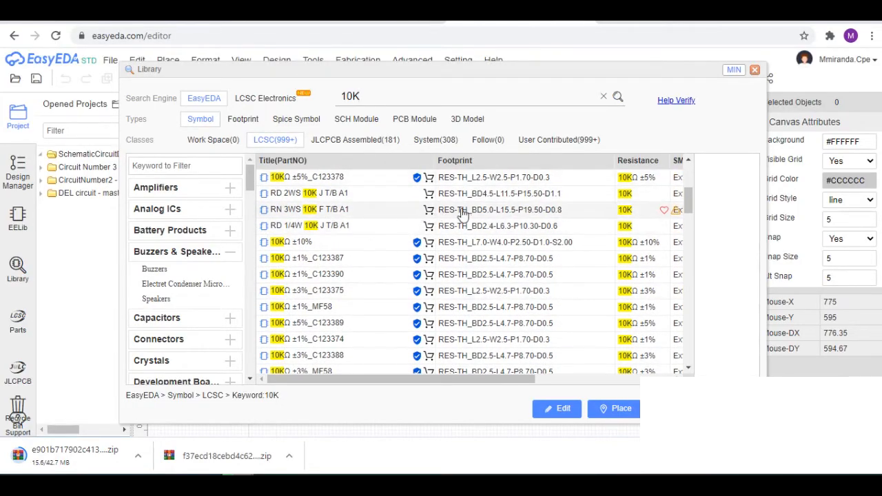
{"action": "left_click", "coordinate": [332, 214]}
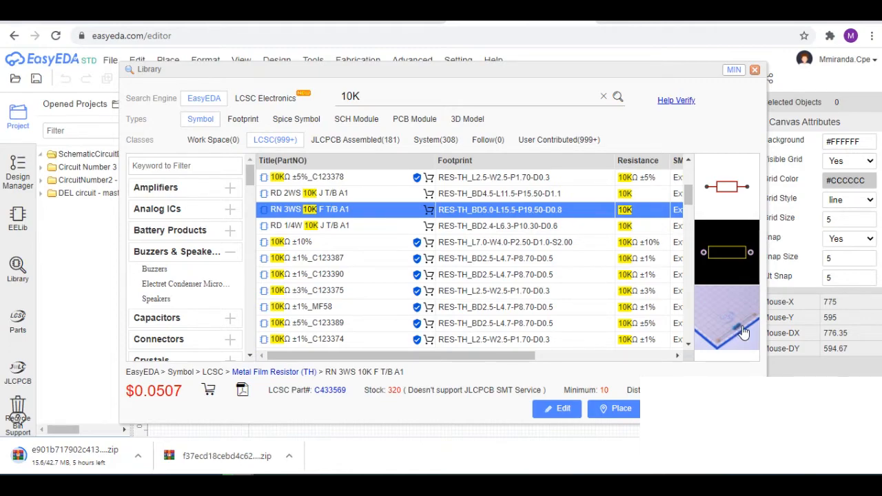
Examine the photo and specifications on the selected resistor's LCSC product page, then return to the component library.
{"action": "left_click", "coordinate": [743, 332]}
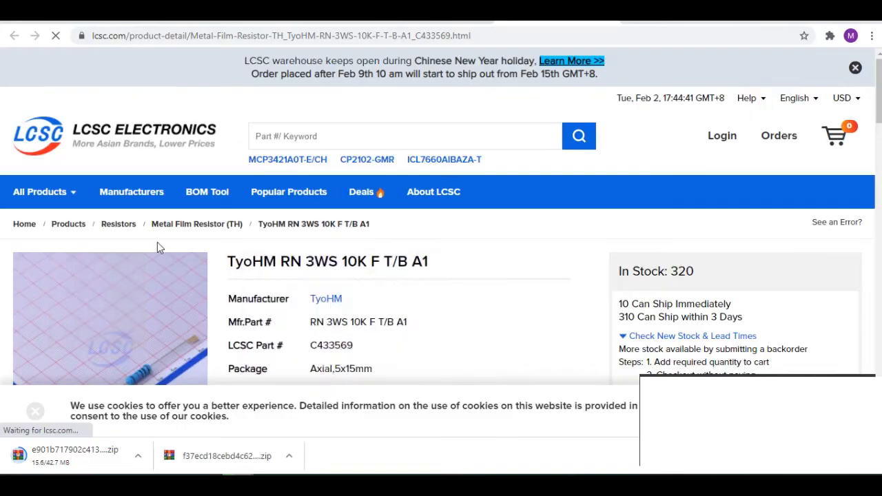
{"action": "scroll", "coordinate": [176, 324], "scroll_direction": "down", "scroll_amount": 1}
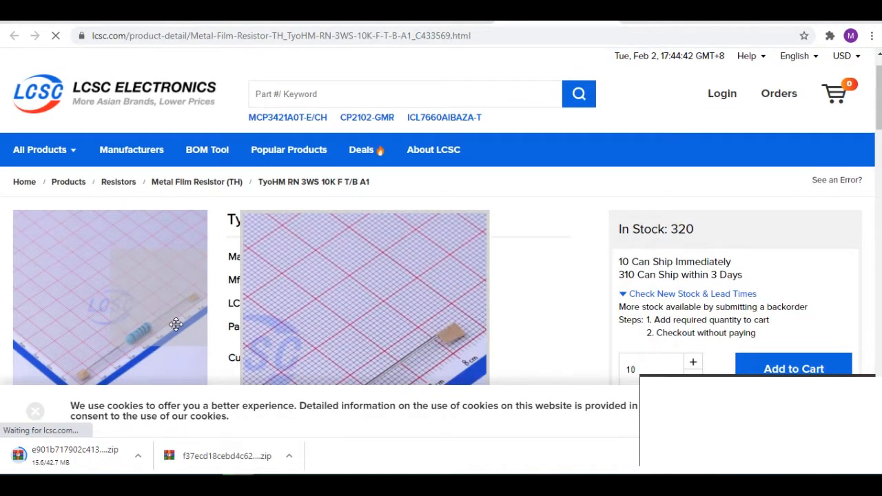
{"action": "scroll", "coordinate": [175, 324], "scroll_direction": "down", "scroll_amount": 2}
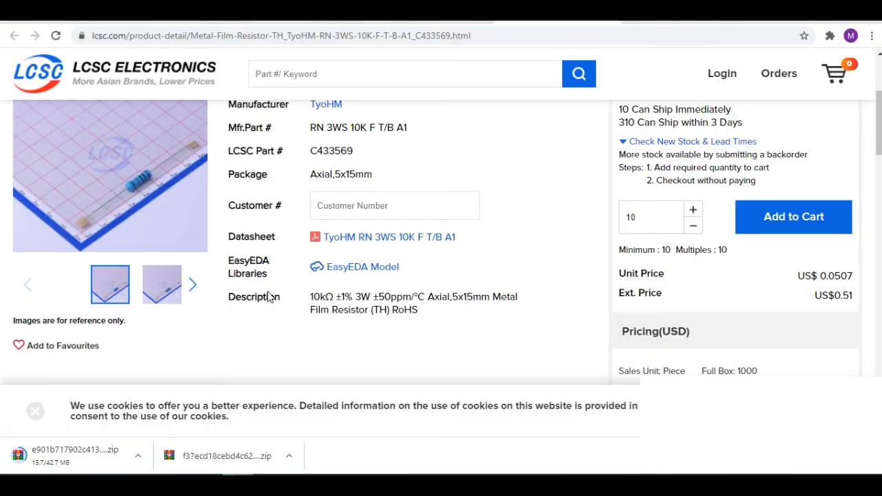
{"action": "scroll", "coordinate": [102, 260], "scroll_direction": "up", "scroll_amount": 1}
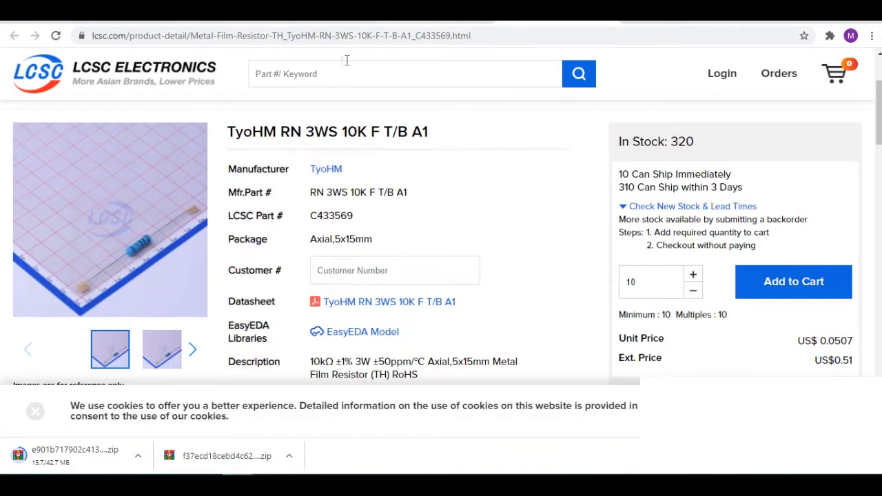
{"action": "left_click", "coordinate": [311, 11]}
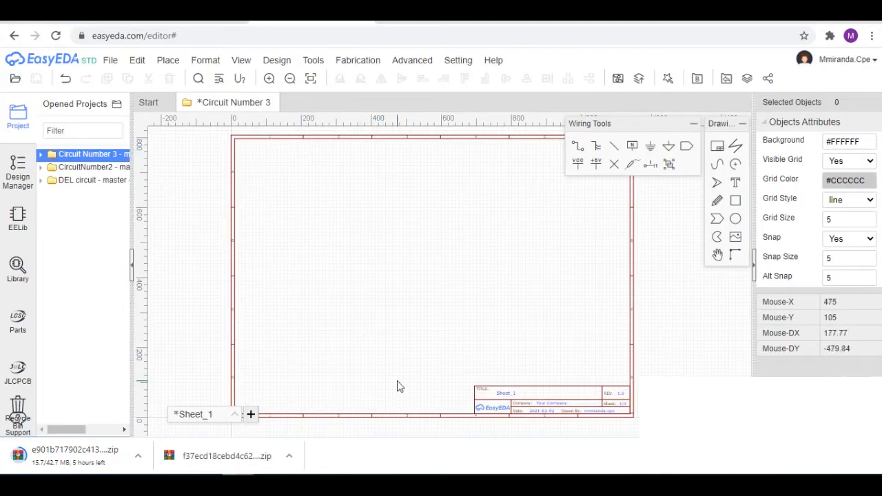
{"action": "left_click", "coordinate": [21, 276]}
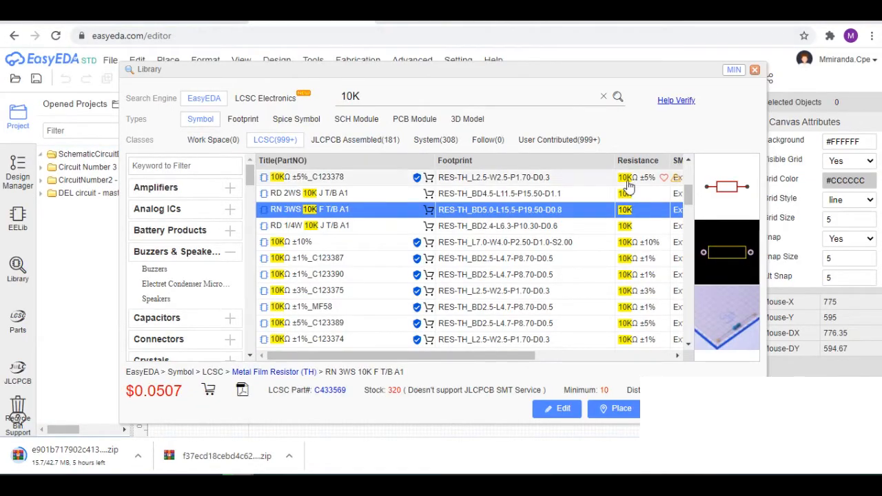
Place one RN 3WS 10K F T/B A1 resistor in the upper part of the schematic sheet and end placement.
{"action": "left_click", "coordinate": [620, 410]}
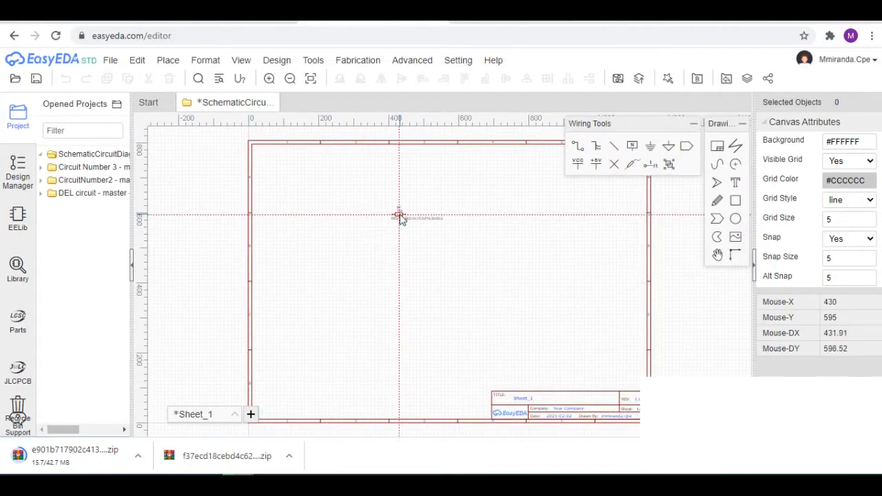
{"action": "left_click", "coordinate": [354, 223]}
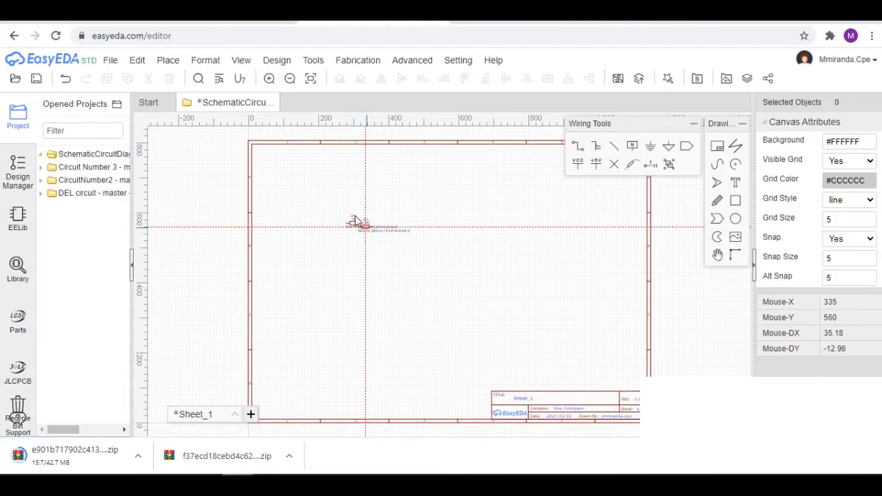
{"action": "scroll", "coordinate": [369, 215], "scroll_direction": "up", "scroll_amount": 3}
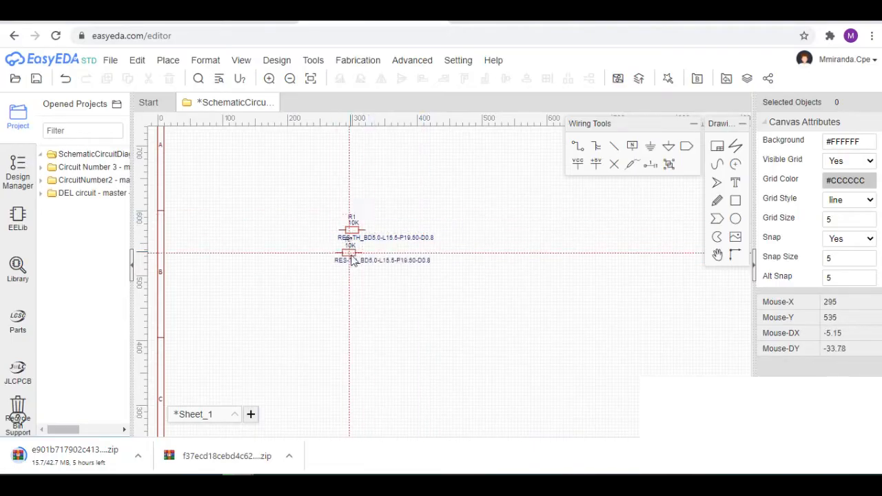
{"action": "scroll", "coordinate": [359, 234], "scroll_direction": "up", "scroll_amount": 2}
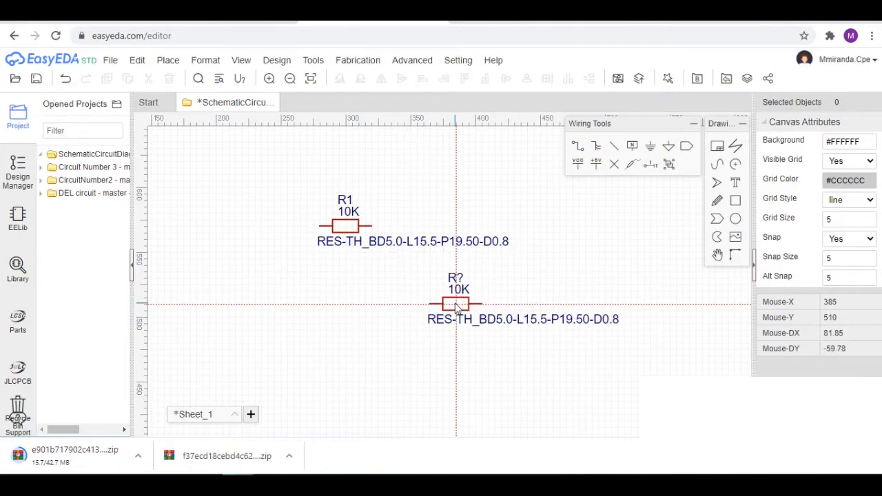
{"action": "key", "text": "Escape"}
Check the reference circuit in Snipping Tool for the next component and return to the schematic editor.
{"action": "key", "text": "alt+Tab"}
{"action": "key", "text": "alt+Tab"}
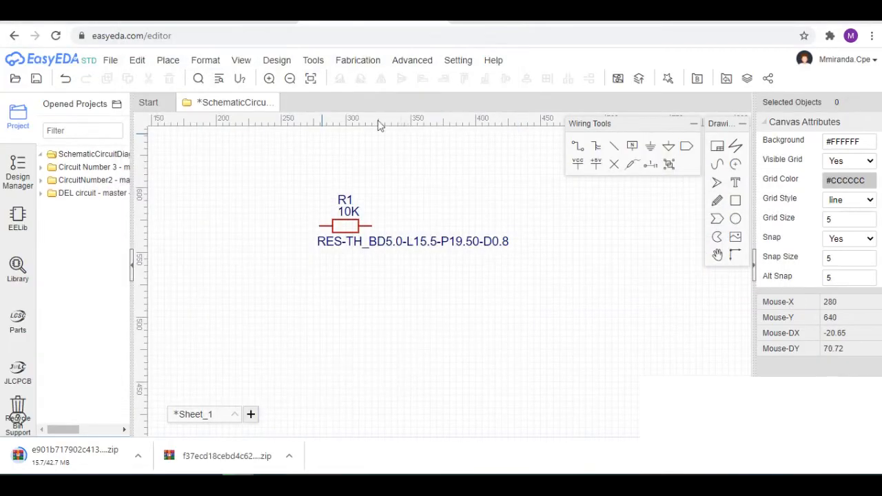
{"action": "key", "text": "alt+Tab"}
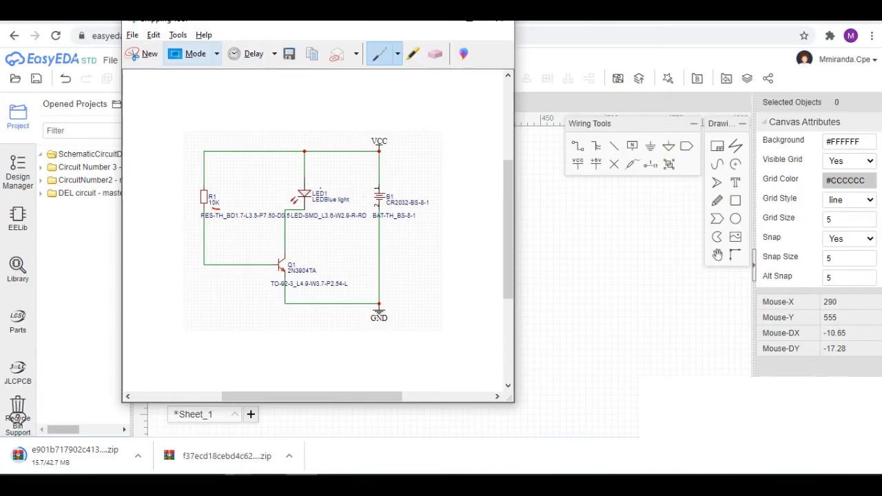
{"action": "key", "text": "alt+Tab"}
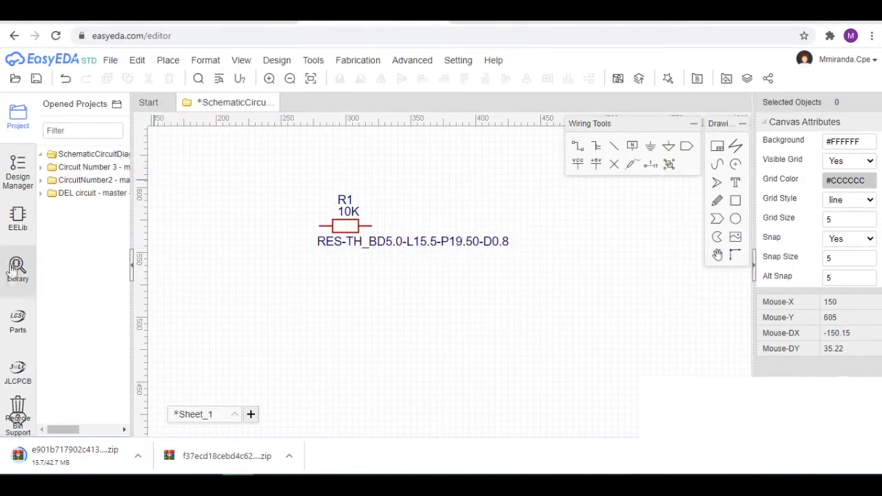
Search the component library for LED and examine the LCSC product page of the KT-1206Red LED.
{"action": "left_click", "coordinate": [18, 272]}
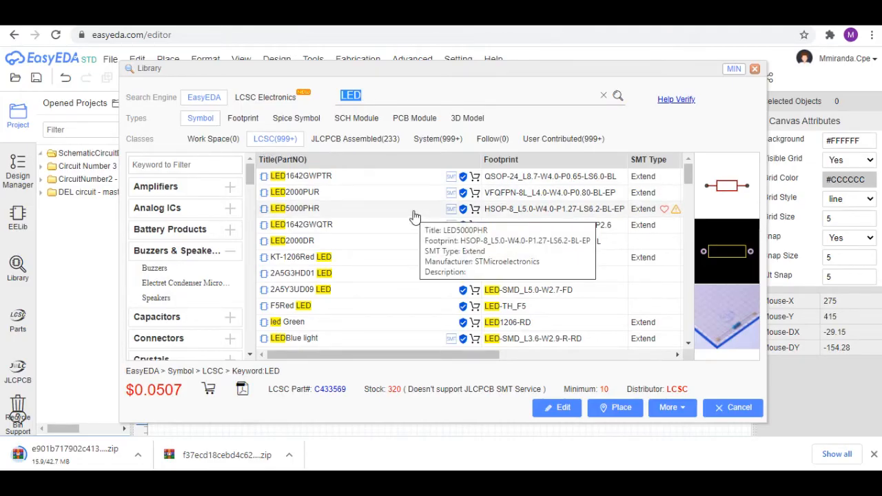
{"action": "left_click", "coordinate": [309, 262]}
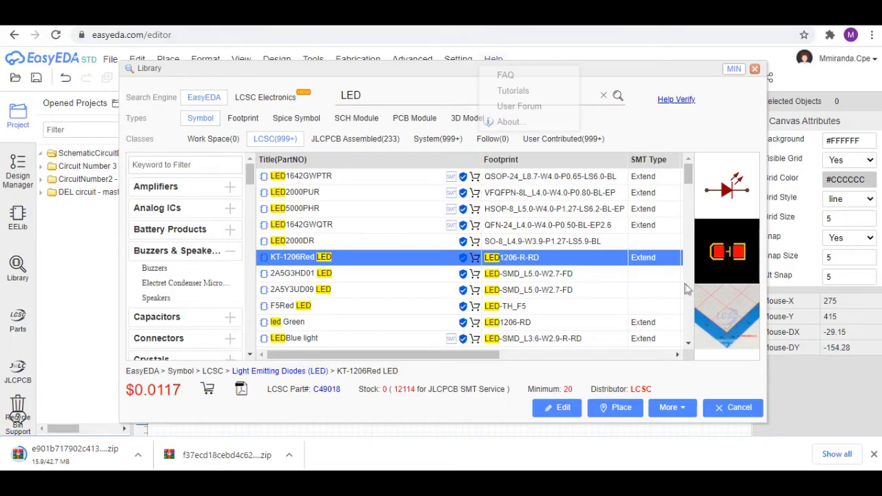
{"action": "left_click", "coordinate": [735, 310]}
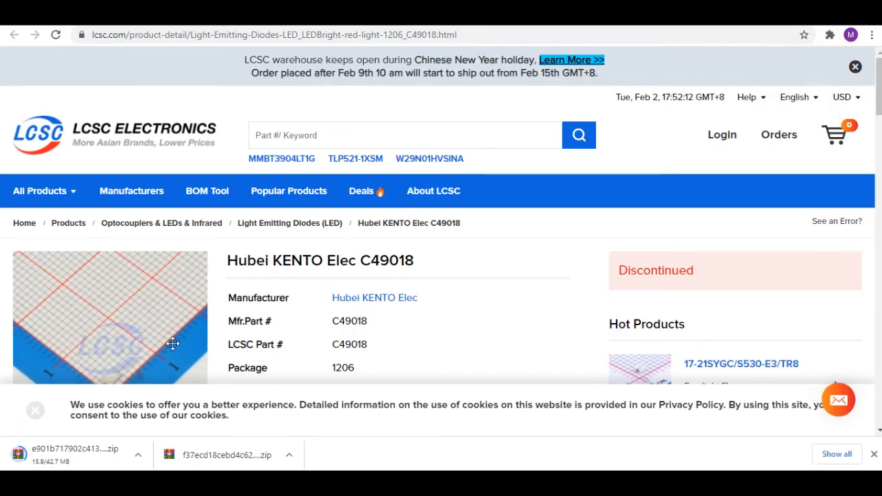
{"action": "scroll", "coordinate": [174, 351], "scroll_direction": "down", "scroll_amount": 1}
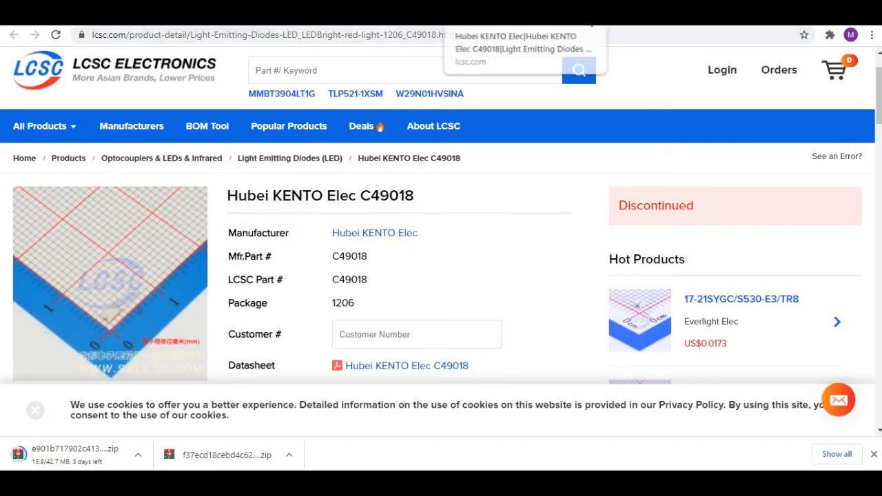
Return to the component library and preview the first LED results, including led Green, LEDBlue light, LED2000PUR and LED2000DR.
{"action": "left_click", "coordinate": [540, 18]}
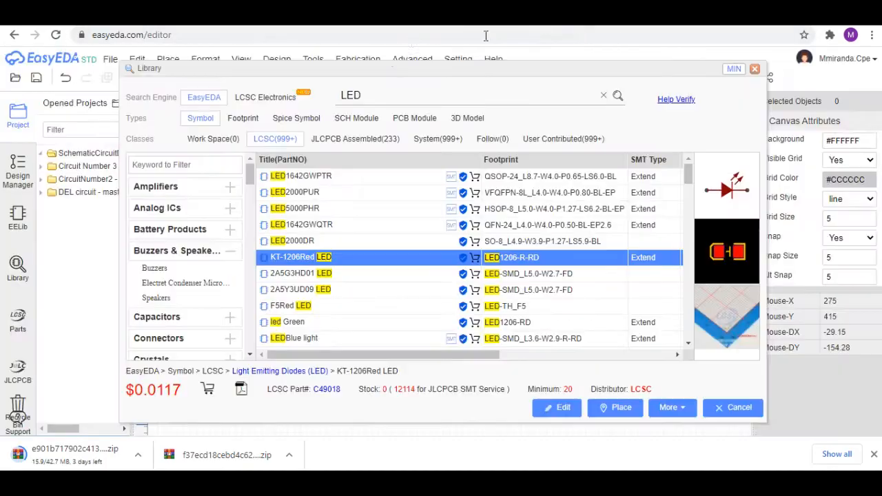
{"action": "left_click", "coordinate": [297, 324]}
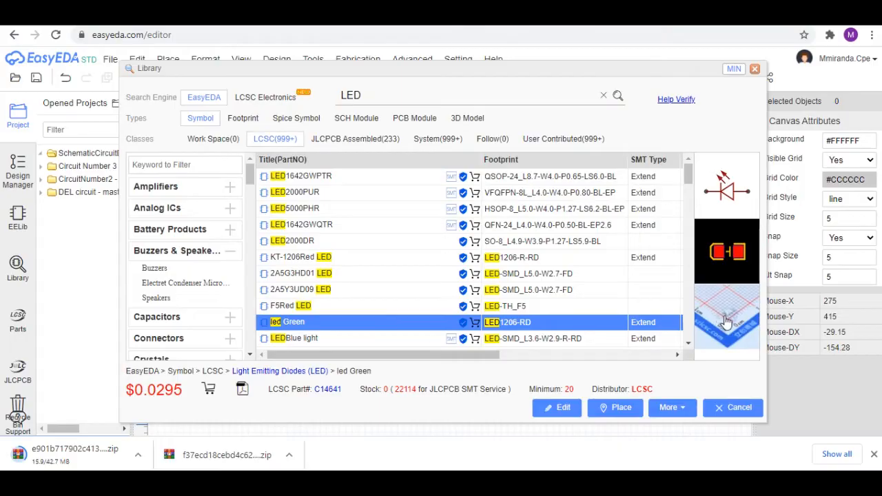
{"action": "left_click", "coordinate": [311, 341]}
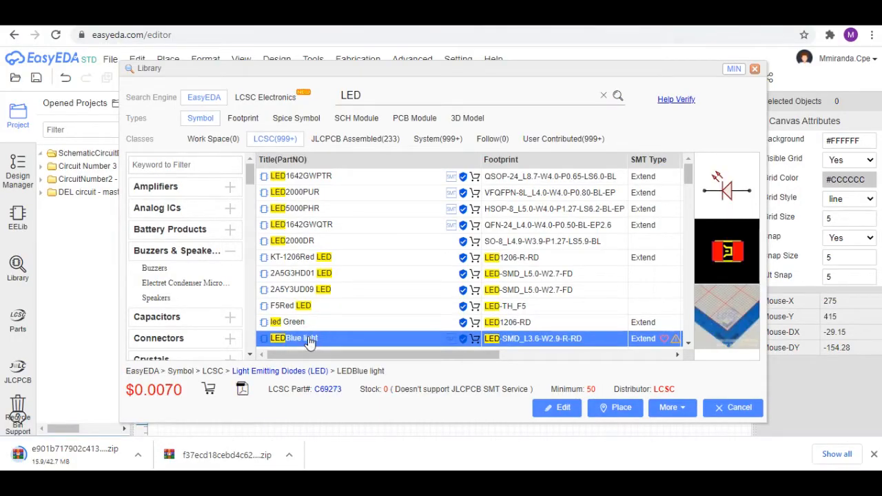
{"action": "left_click", "coordinate": [296, 192]}
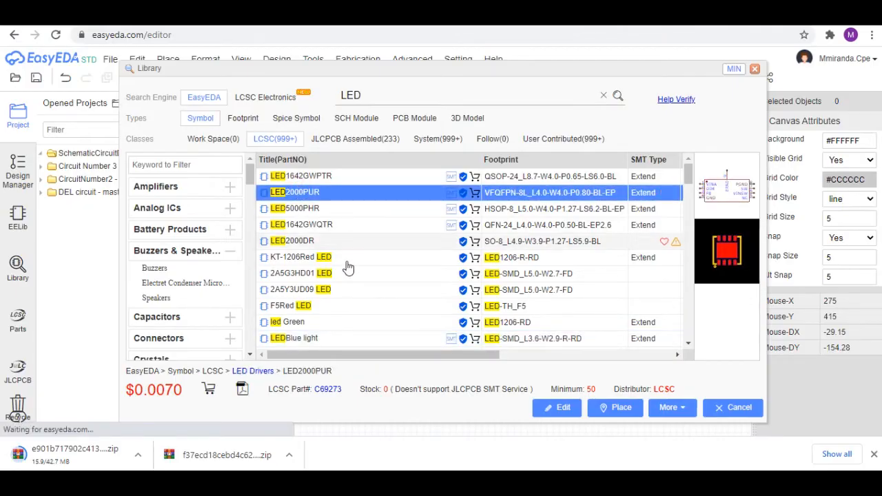
{"action": "left_click", "coordinate": [325, 226]}
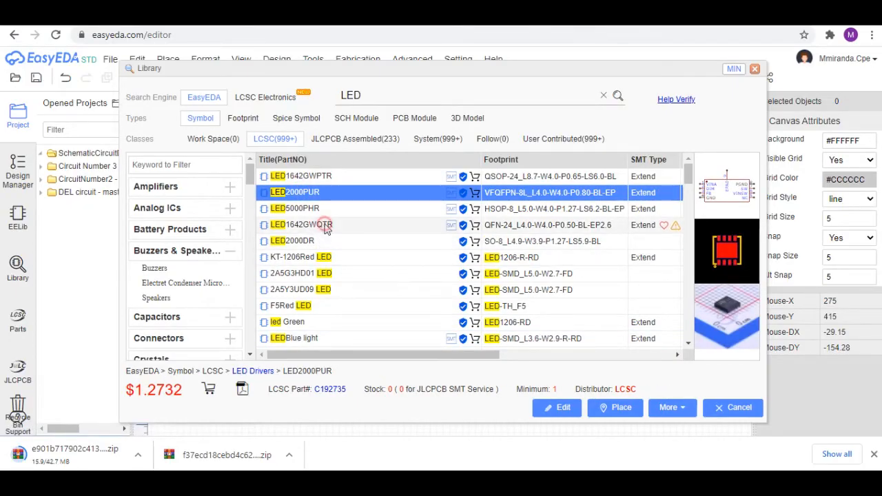
{"action": "left_click", "coordinate": [301, 242]}
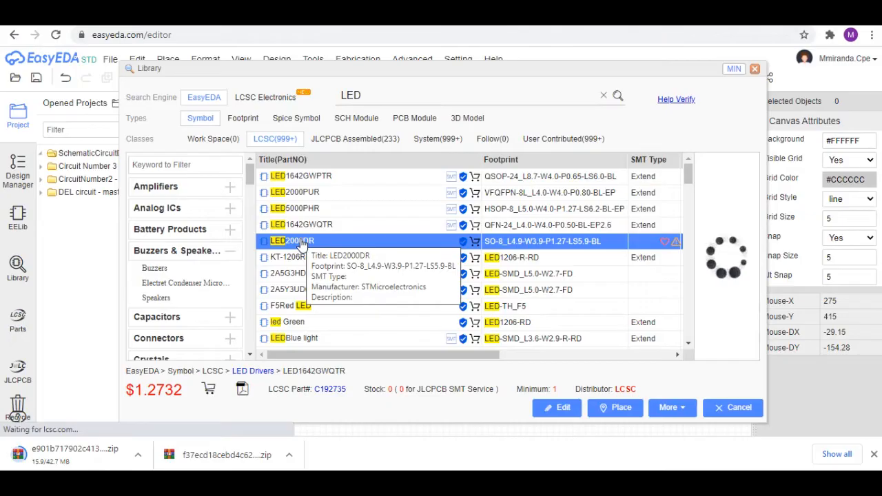
Preview further LED results, including HL-PST-1608PT1F, LC191PTDT, SML-M13VTT86 and XL-0805QBC, comparing their symbols and photos.
{"action": "scroll", "coordinate": [319, 317], "scroll_direction": "down", "scroll_amount": 2}
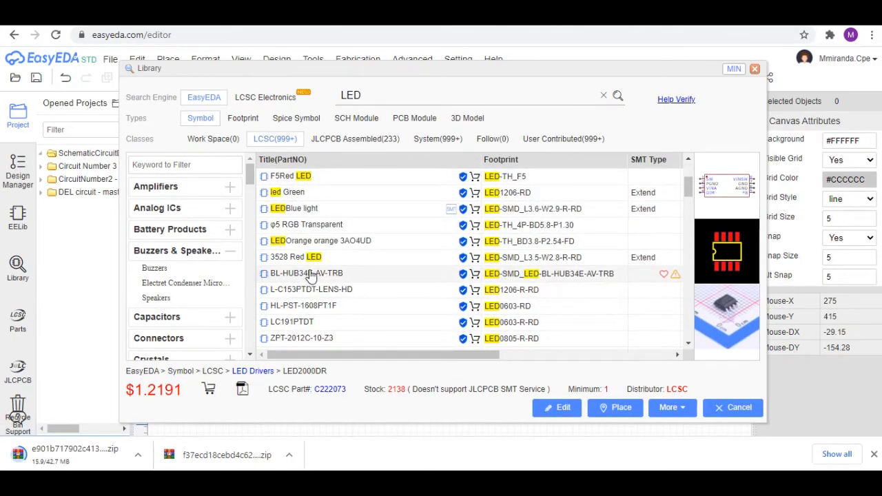
{"action": "left_click", "coordinate": [322, 311]}
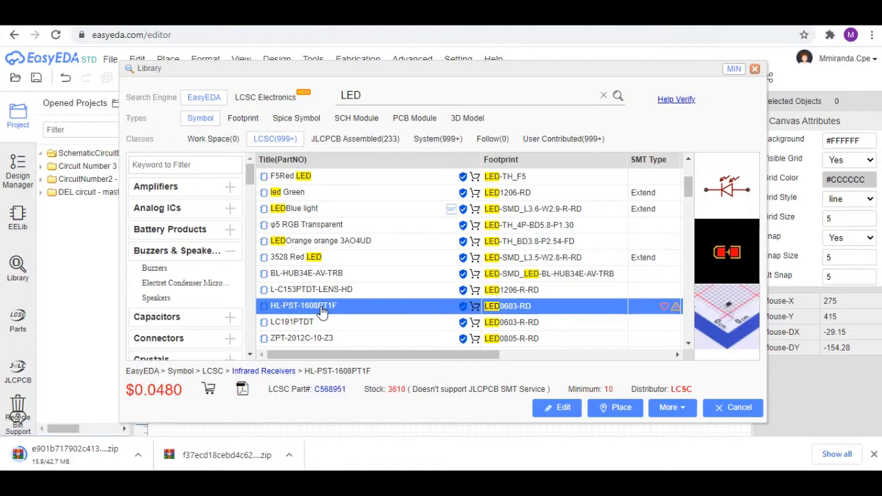
{"action": "left_click", "coordinate": [298, 322]}
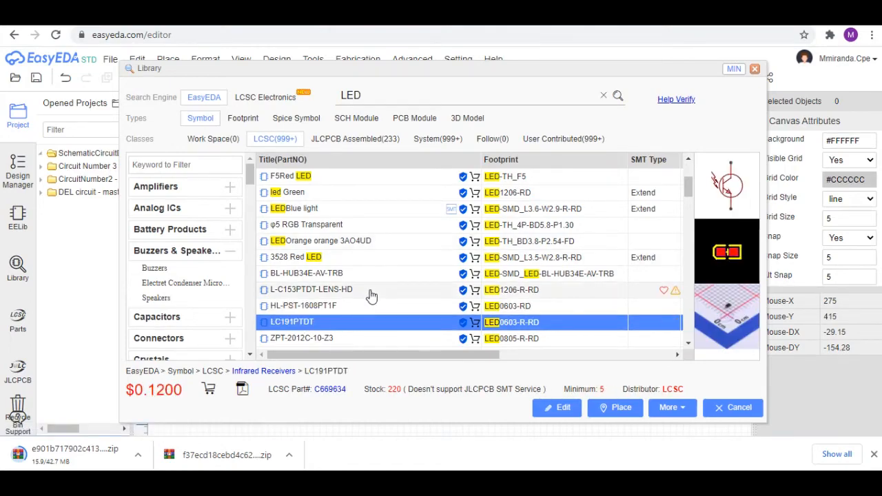
{"action": "scroll", "coordinate": [370, 295], "scroll_direction": "down", "scroll_amount": 3}
{"action": "left_click", "coordinate": [310, 257]}
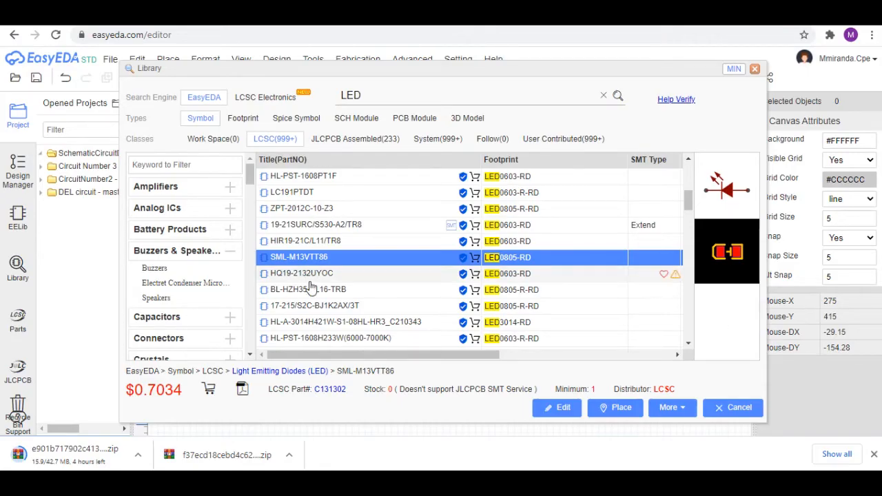
{"action": "scroll", "coordinate": [310, 288], "scroll_direction": "down", "scroll_amount": 2}
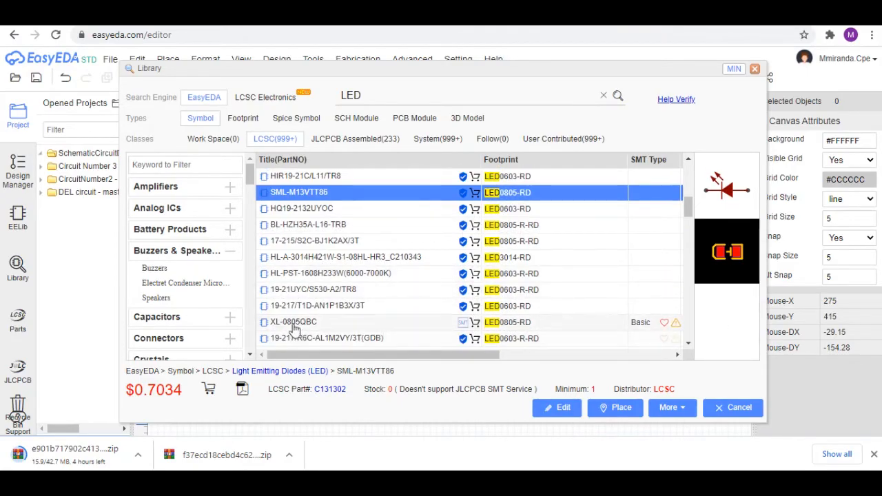
{"action": "left_click", "coordinate": [302, 323]}
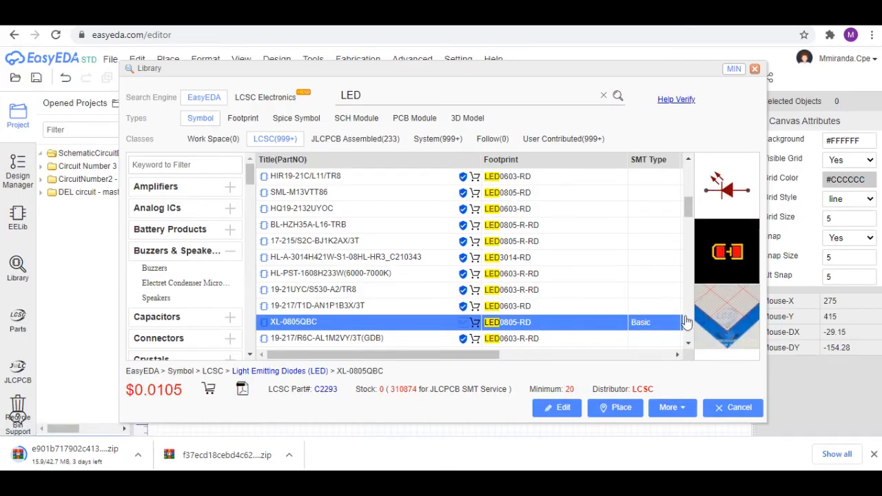
{"action": "scroll", "coordinate": [358, 310], "scroll_direction": "down", "scroll_amount": 2}
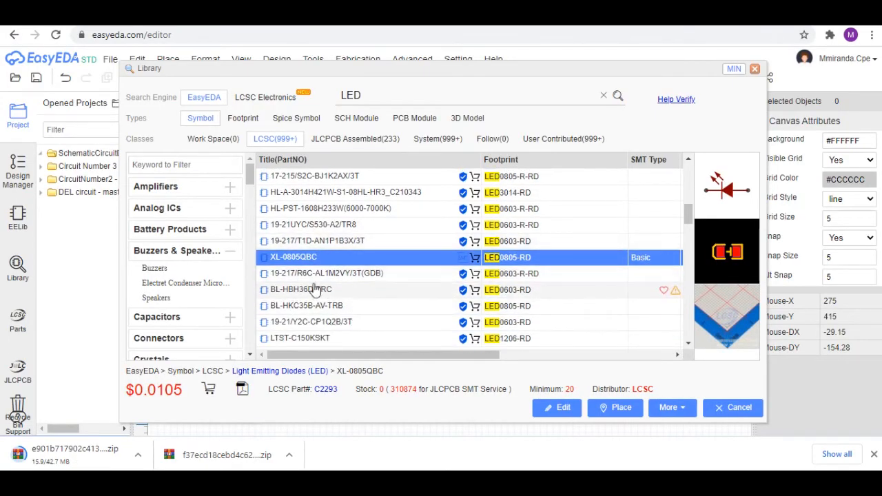
Examine the LCSC product page of the 19-217/R6C-AL1M2VY/3T(GDB) LED and return to the component library.
{"action": "left_click", "coordinate": [325, 274]}
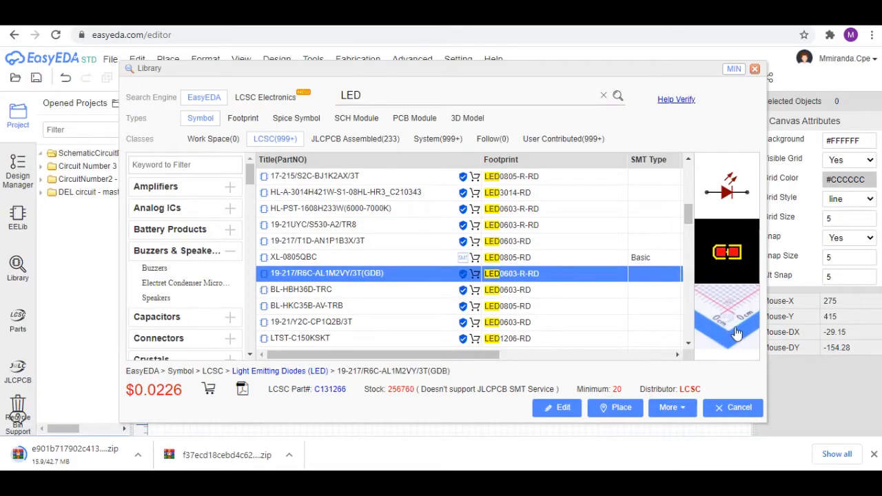
{"action": "left_click", "coordinate": [737, 322]}
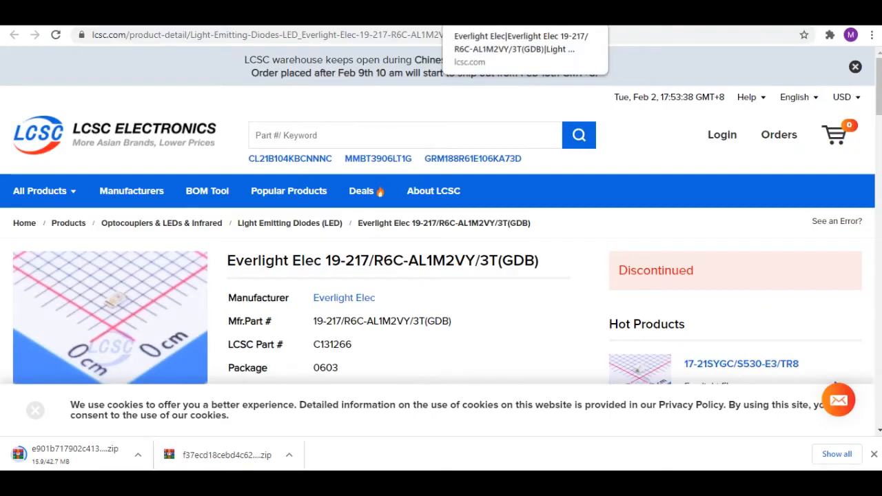
{"action": "left_click", "coordinate": [362, 12]}
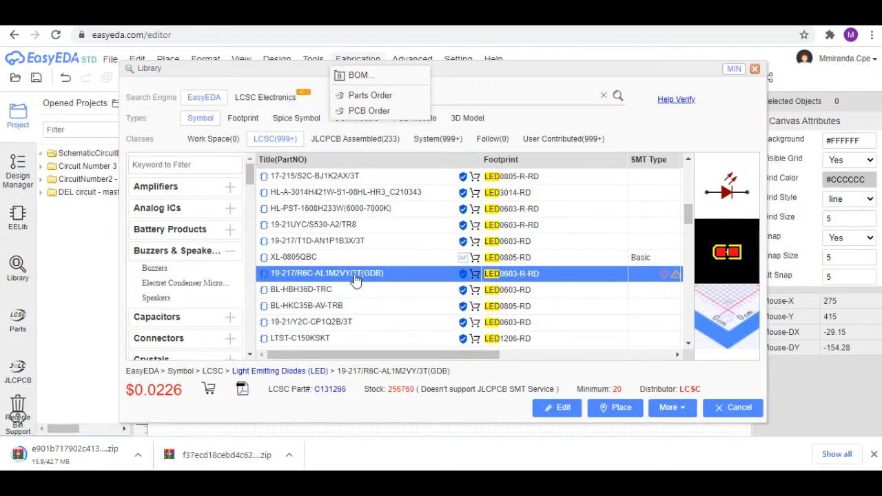
Check the symbols and photos of the LTST-C150KSKT, 19-213/G6C-FN1P2L/3T and 17-21/W1D-APQHY/3T LEDs in the component library.
{"action": "scroll", "coordinate": [352, 276], "scroll_direction": "down", "scroll_amount": 3}
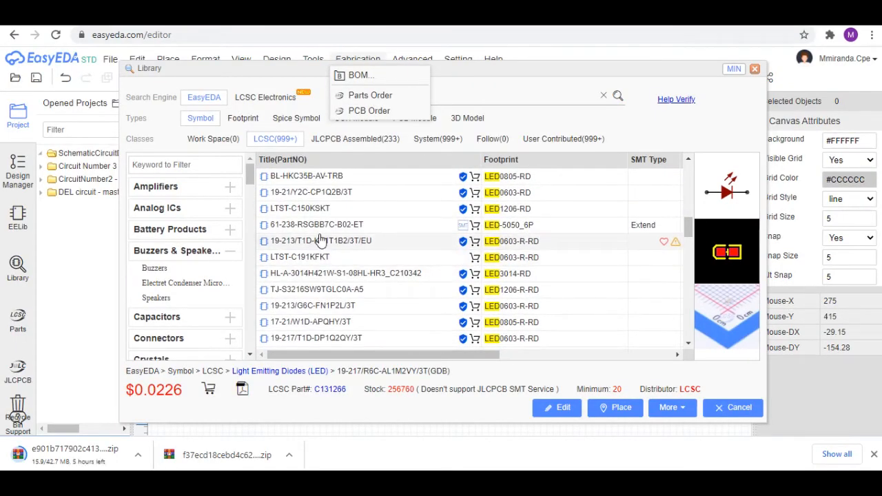
{"action": "left_click", "coordinate": [336, 213]}
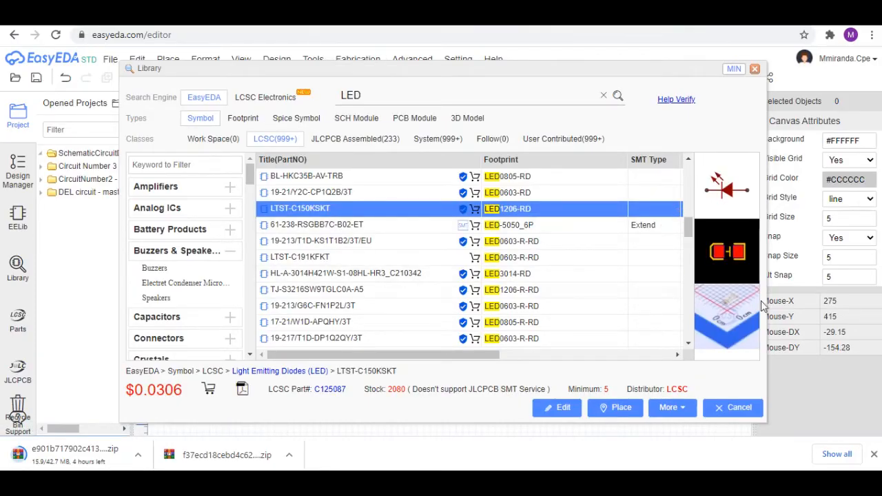
{"action": "left_click", "coordinate": [328, 306]}
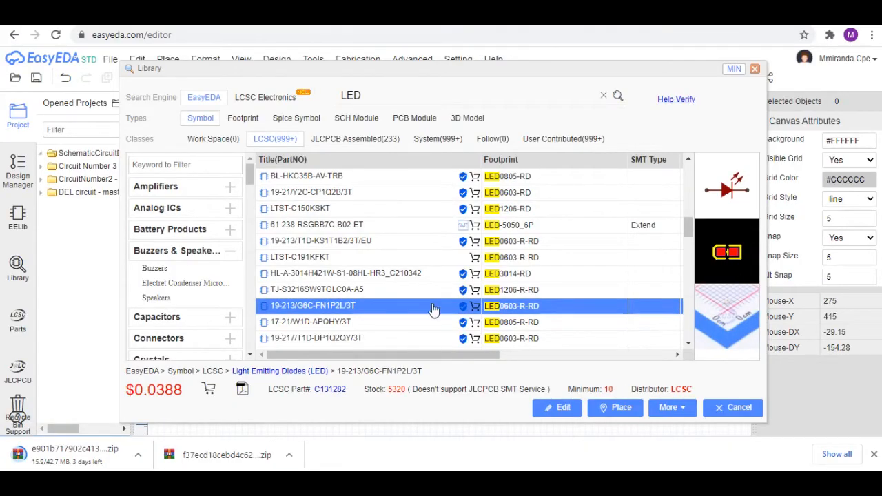
{"action": "left_click", "coordinate": [318, 327]}
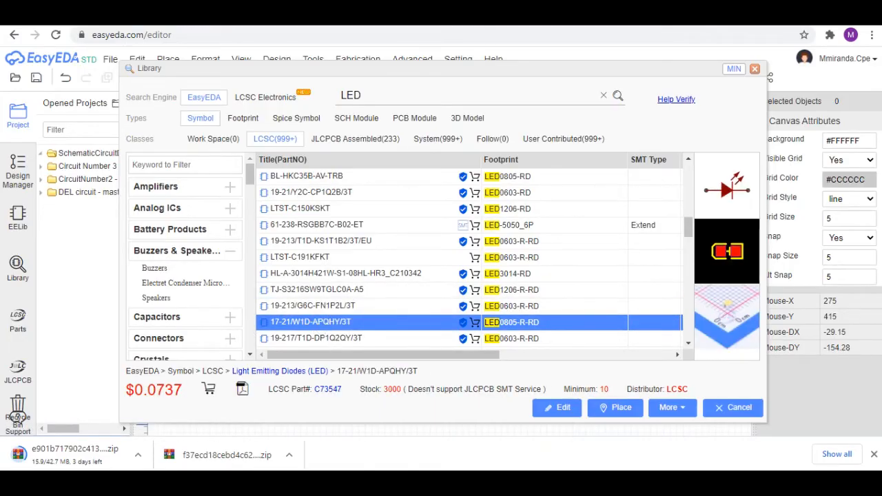
{"action": "left_click", "coordinate": [742, 310]}
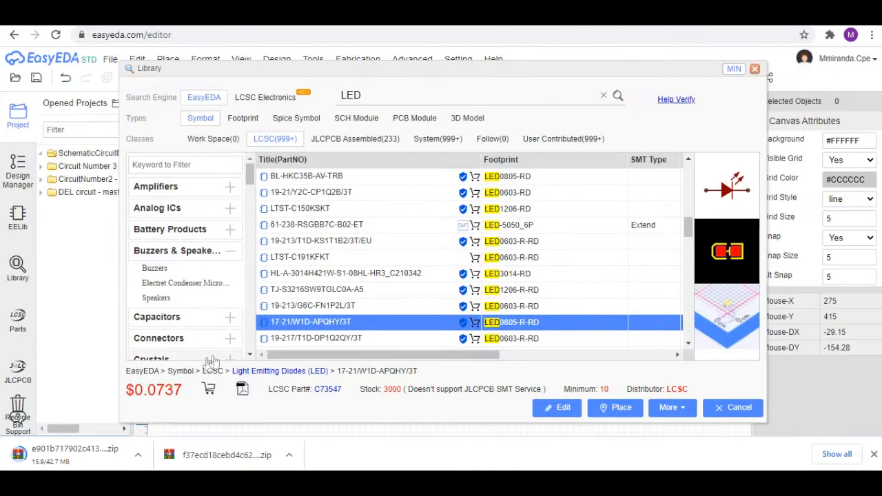
Browse further through the LED results and preview the D-G0603, 19-21/G6W-BL2N1L/3T and D-W0603 parts.
{"action": "scroll", "coordinate": [293, 281], "scroll_direction": "down", "scroll_amount": 2}
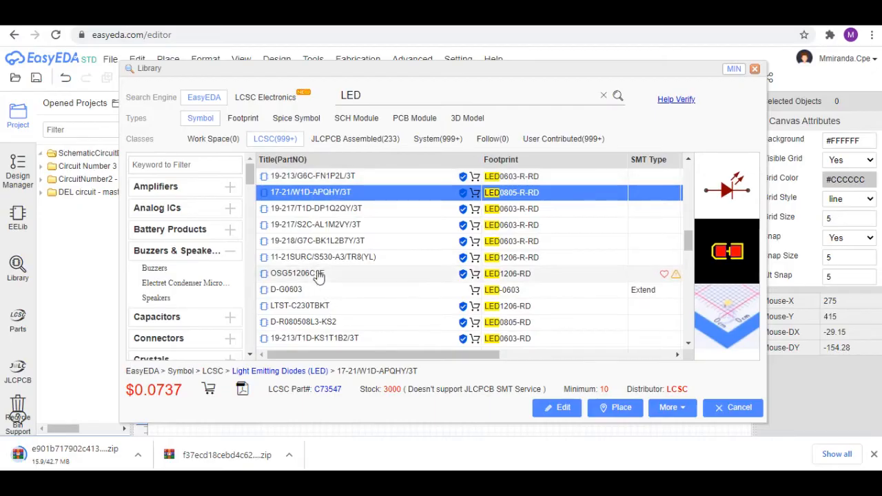
{"action": "left_click", "coordinate": [295, 291]}
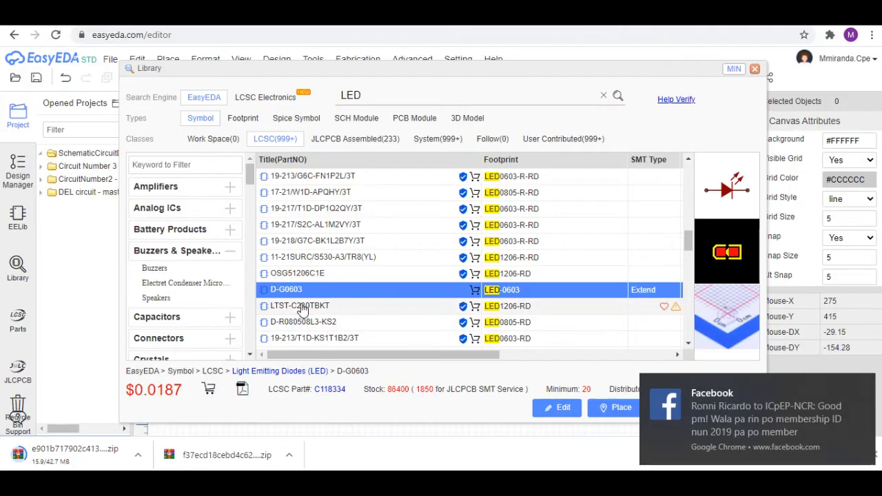
{"action": "scroll", "coordinate": [348, 297], "scroll_direction": "down", "scroll_amount": 3}
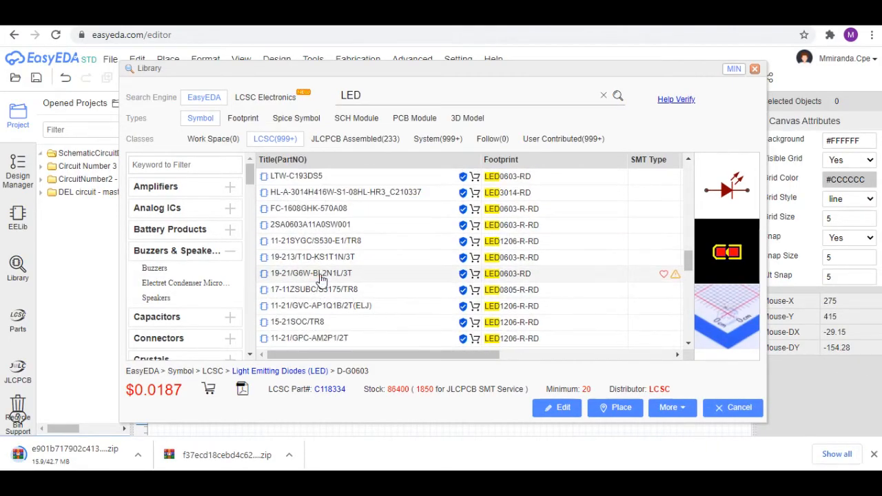
{"action": "left_click", "coordinate": [320, 275]}
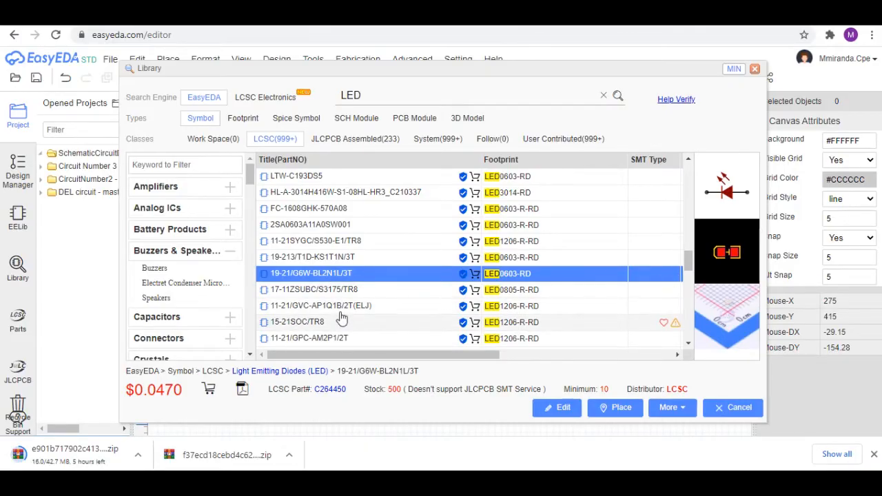
{"action": "scroll", "coordinate": [343, 318], "scroll_direction": "up", "scroll_amount": 10}
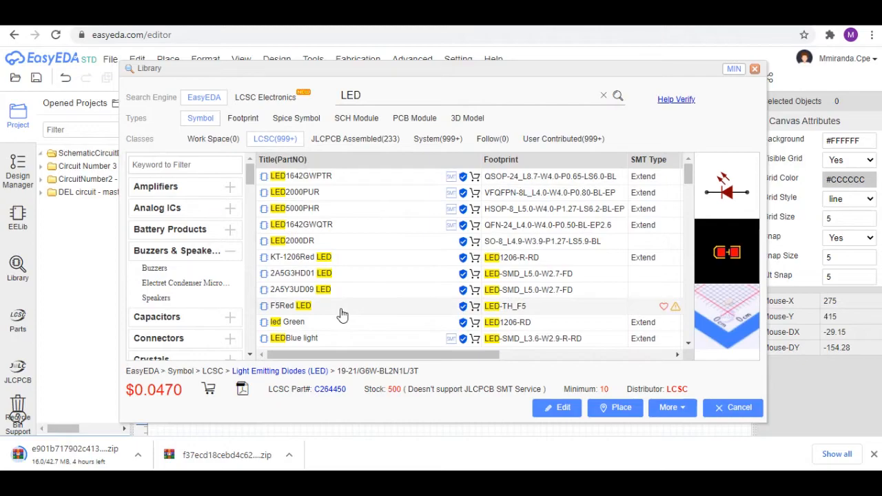
{"action": "scroll", "coordinate": [343, 315], "scroll_direction": "down", "scroll_amount": 10}
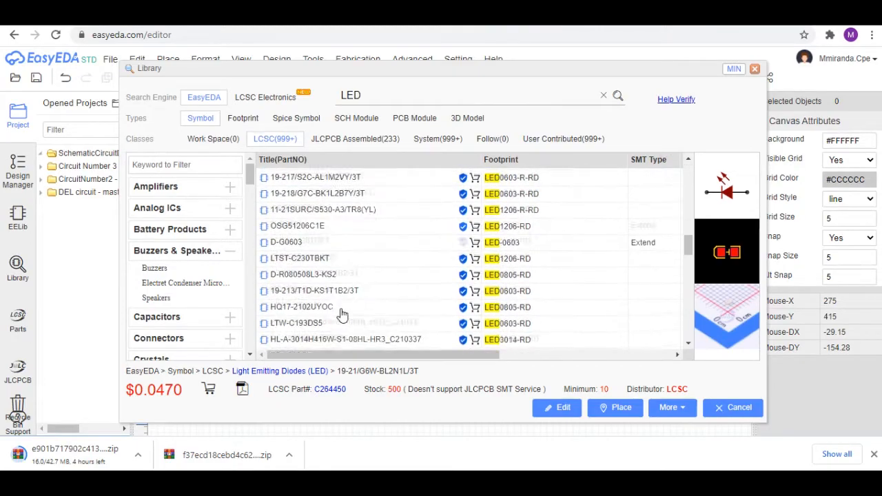
{"action": "scroll", "coordinate": [342, 315], "scroll_direction": "down", "scroll_amount": 10}
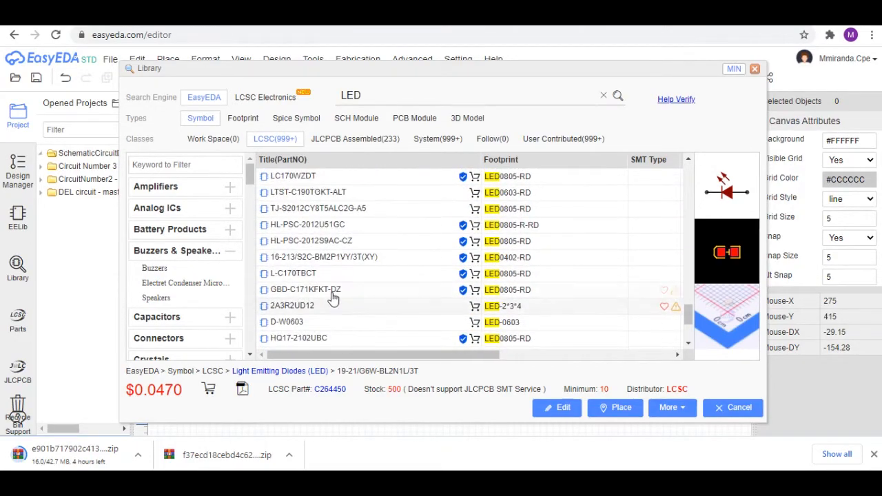
{"action": "left_click", "coordinate": [290, 324]}
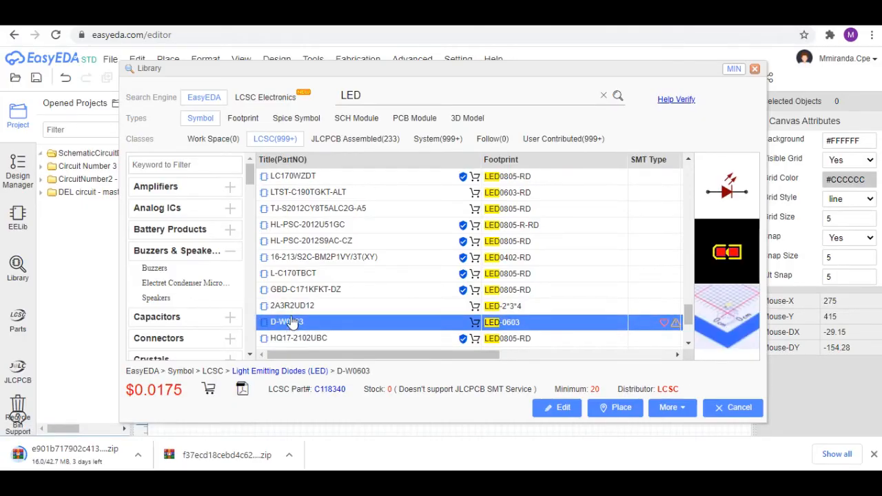
Select the 2A3R2UD12 LED, examine its photo and details on the LCSC product page, and return to the component library.
{"action": "left_click", "coordinate": [298, 305]}
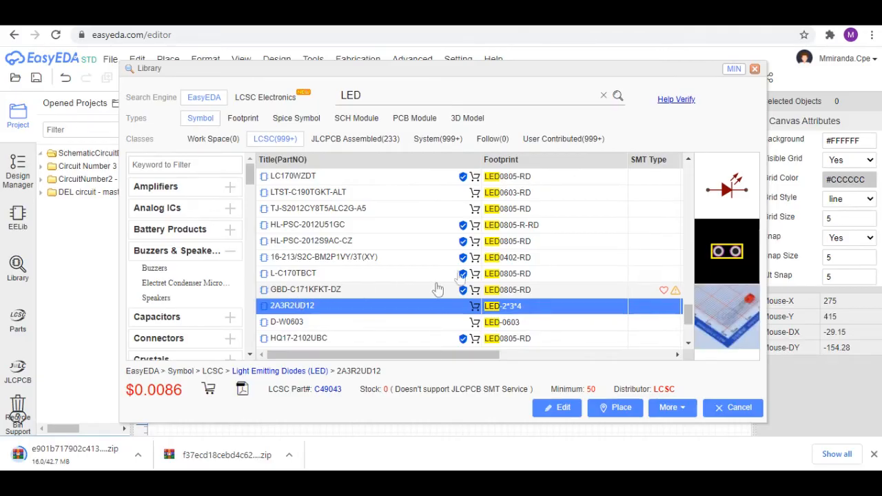
{"action": "left_click", "coordinate": [741, 322]}
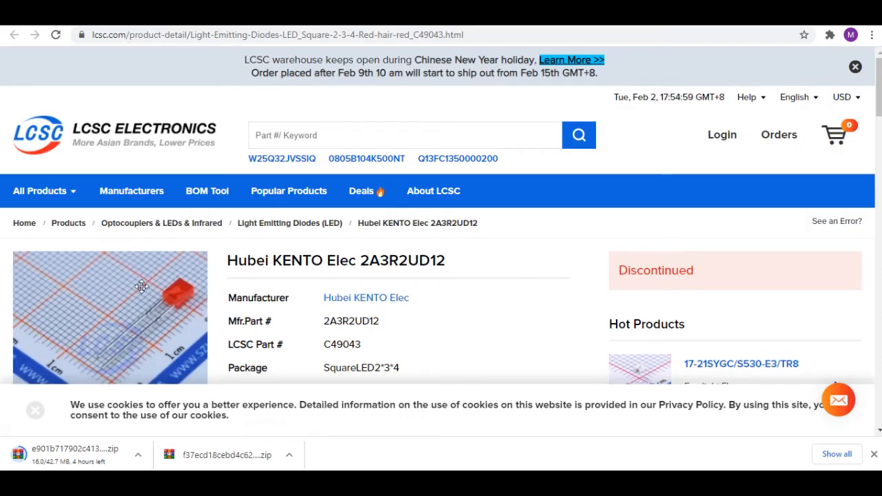
{"action": "mouse_move", "coordinate": [153, 333]}
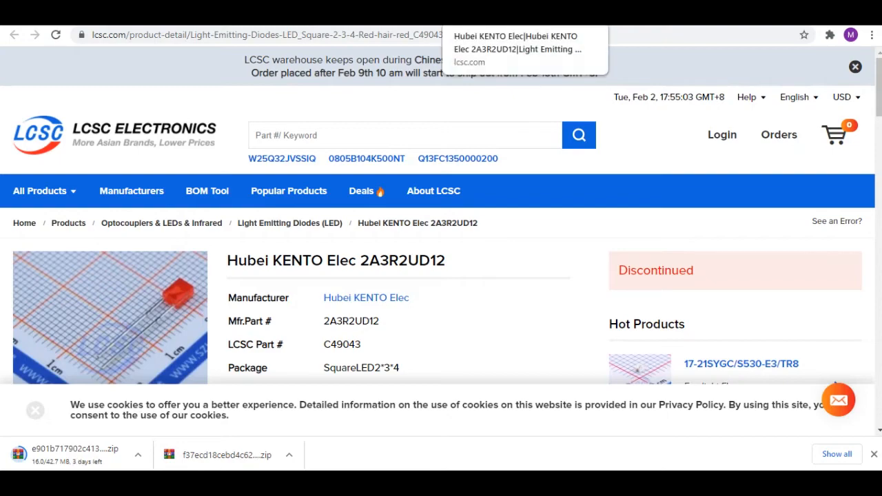
{"action": "left_click", "coordinate": [540, 15]}
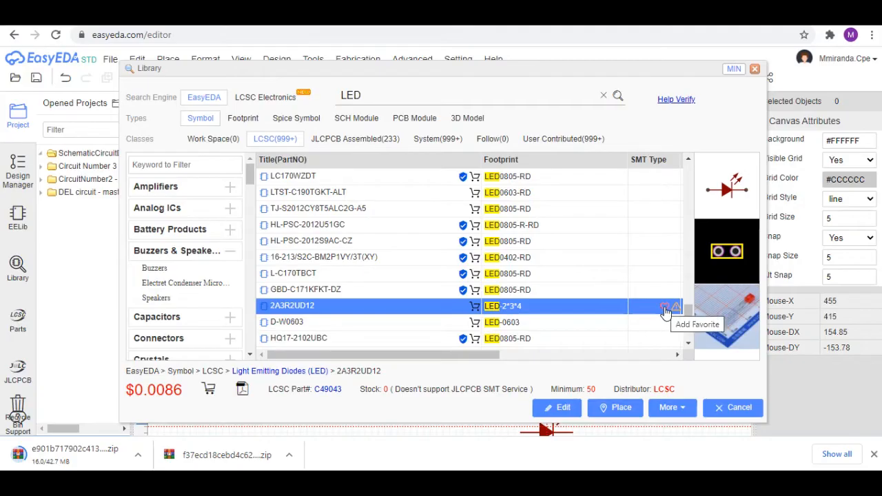
Add the 2A3R2UD12 LED to the favorites and place one below and to the right of resistor R1.
{"action": "left_click", "coordinate": [665, 307]}
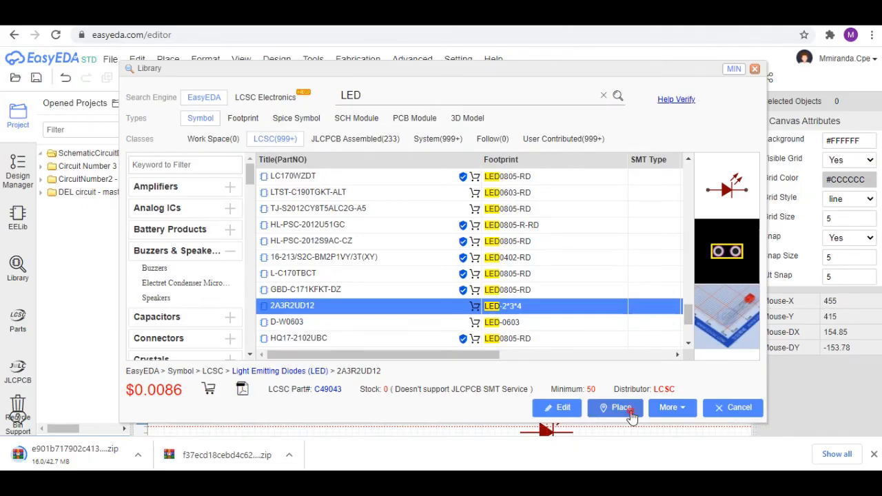
{"action": "left_click", "coordinate": [620, 408]}
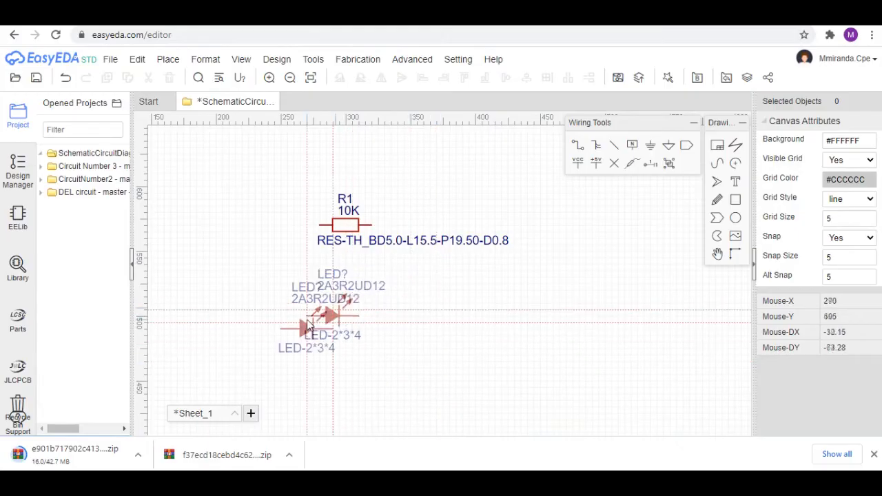
{"action": "left_click", "coordinate": [547, 289]}
{"action": "key", "text": "Escape"}
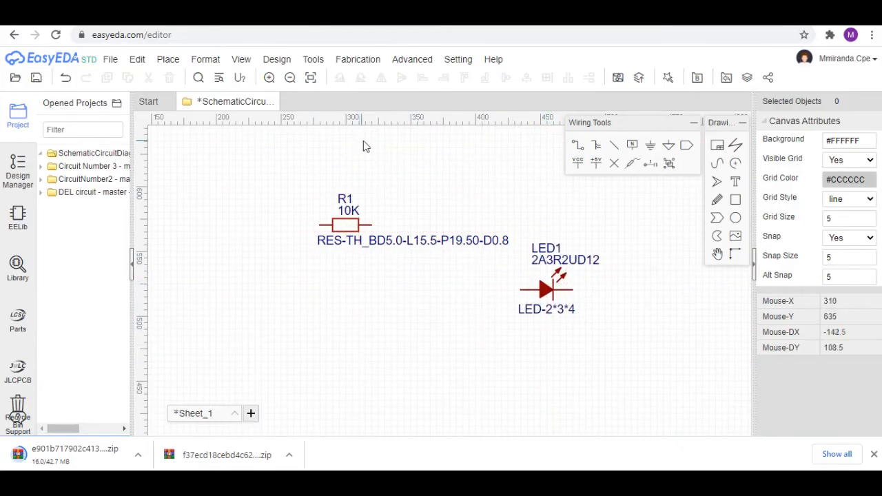
Switch to Snipping Tool, mark LED1 in the reference circuit with a short red pen stroke, and return to EasyEDA.
{"action": "key", "text": "alt+Tab"}
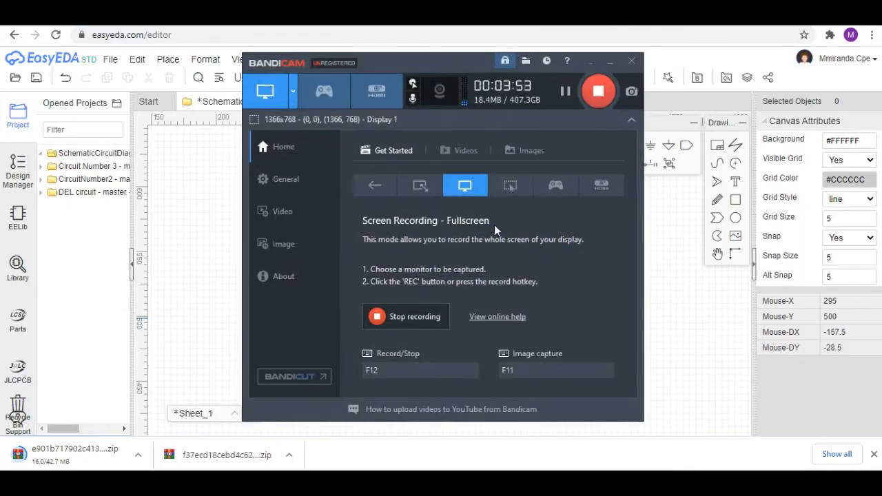
{"action": "key", "text": "alt+Tab"}
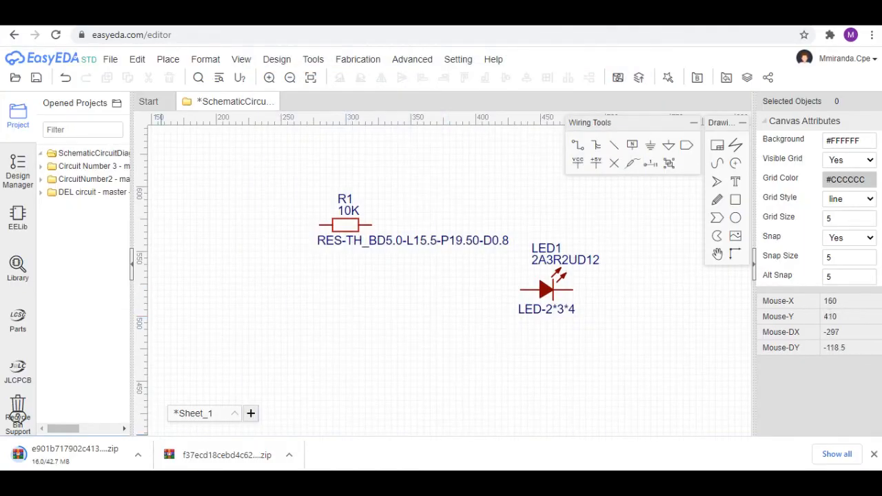
{"action": "key", "text": "alt+Tab"}
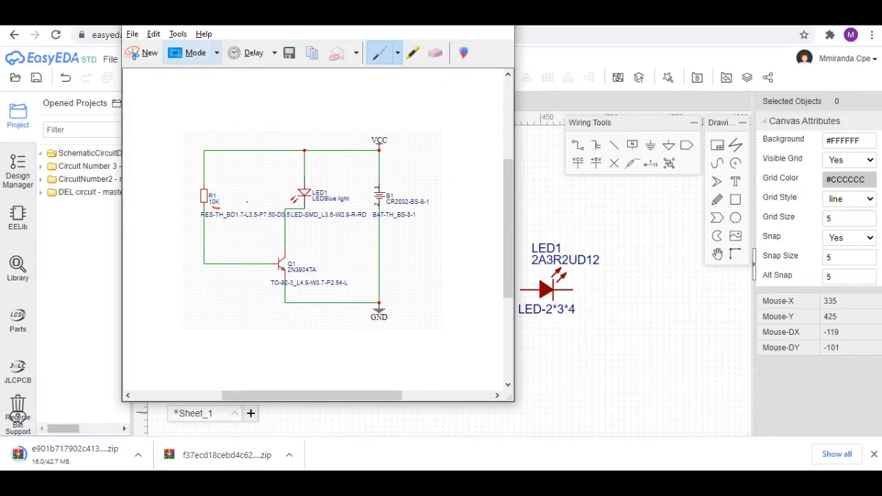
{"action": "left_click_drag", "start_coordinate": [310, 206], "coordinate": [318, 204]}
{"action": "left_click", "coordinate": [97, 266]}
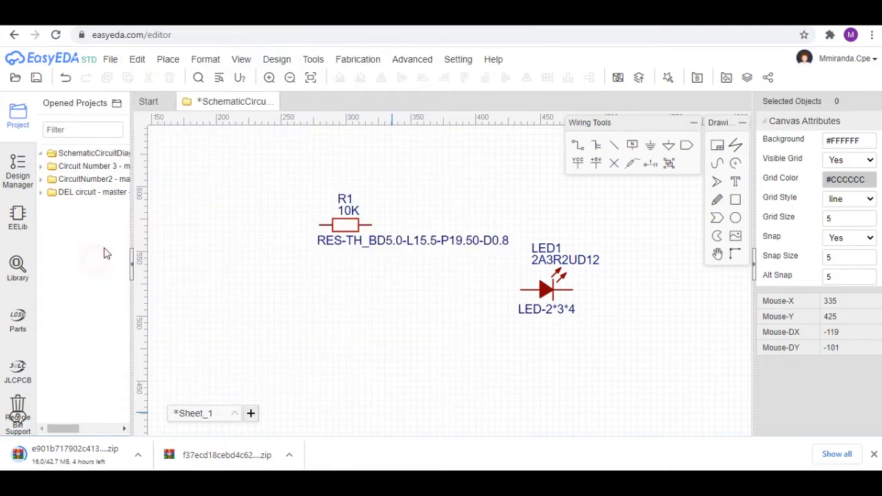
{"action": "left_click", "coordinate": [18, 268]}
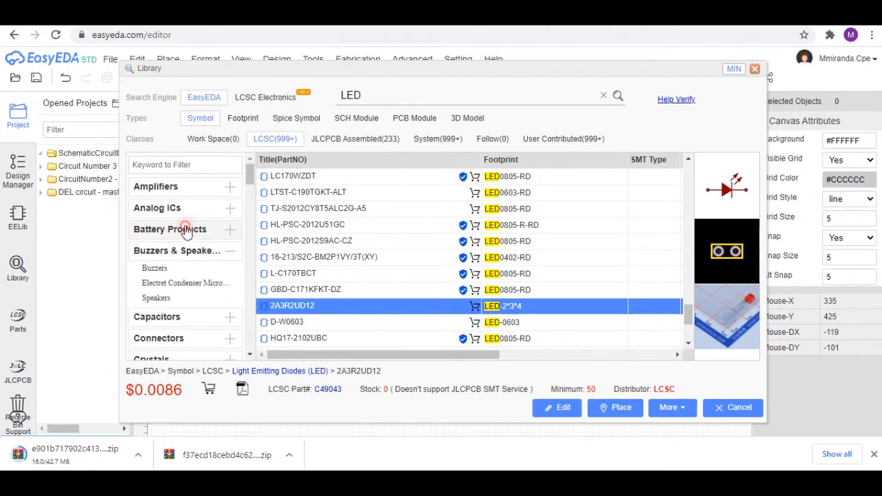
{"action": "left_click", "coordinate": [186, 231]}
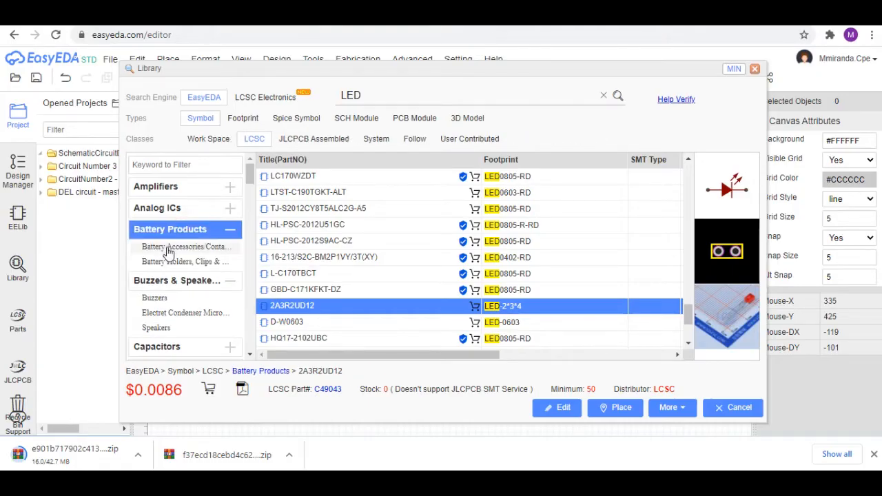
{"action": "left_click", "coordinate": [172, 250]}
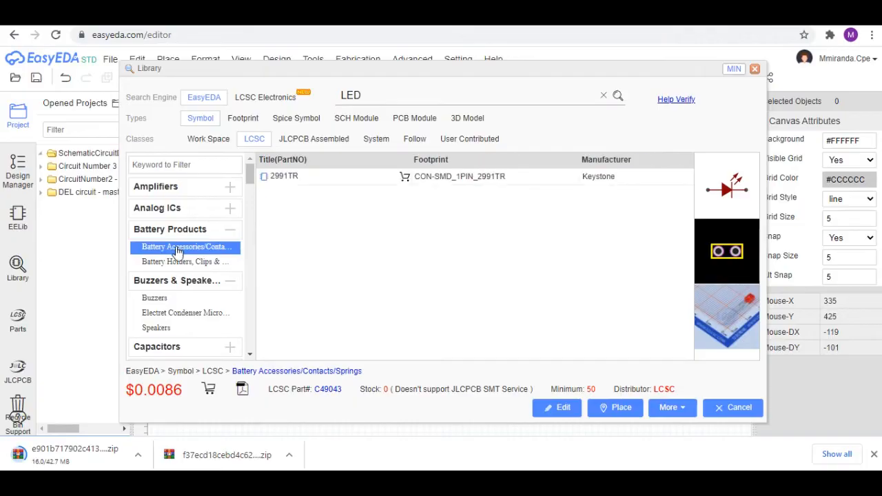
{"action": "left_click", "coordinate": [448, 180]}
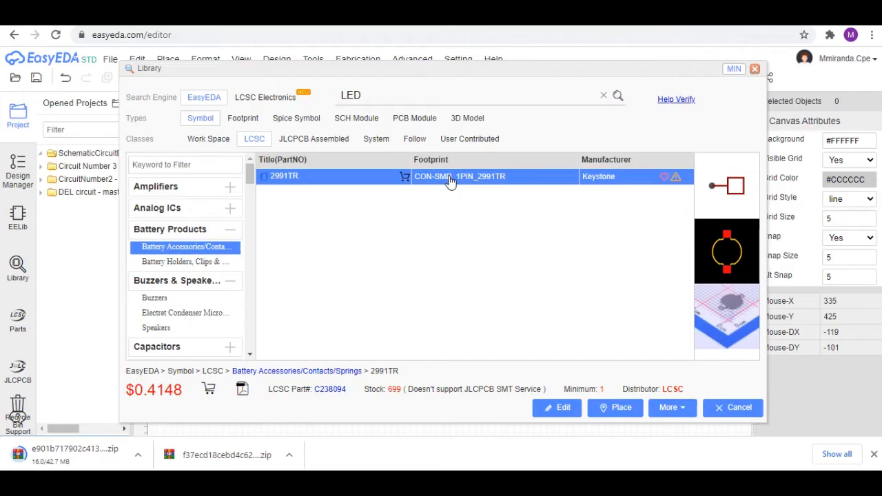
{"action": "left_click", "coordinate": [622, 408]}
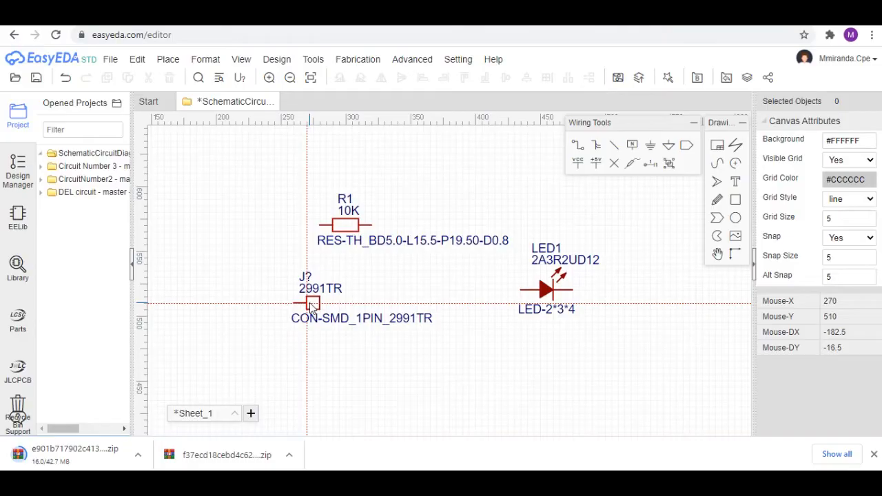
{"action": "key", "text": "Escape"}
{"action": "key", "text": "alt+Tab"}
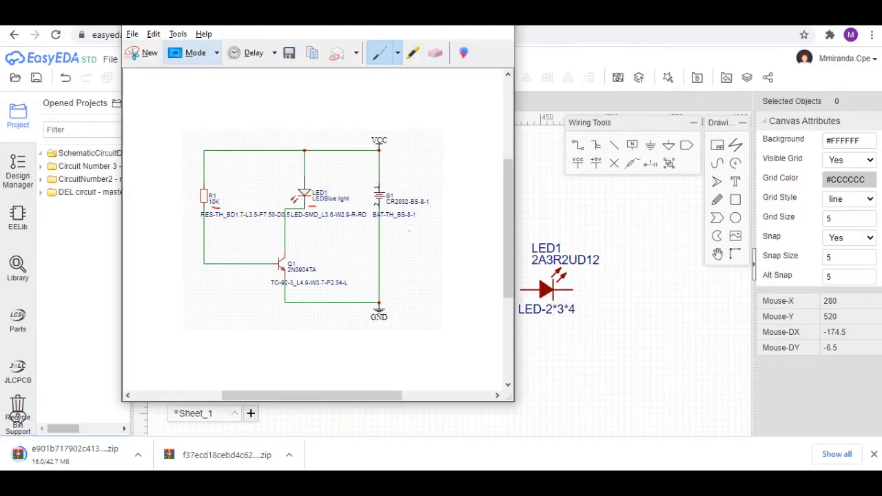
{"action": "key", "text": "alt+Tab"}
{"action": "left_click", "coordinate": [18, 268]}
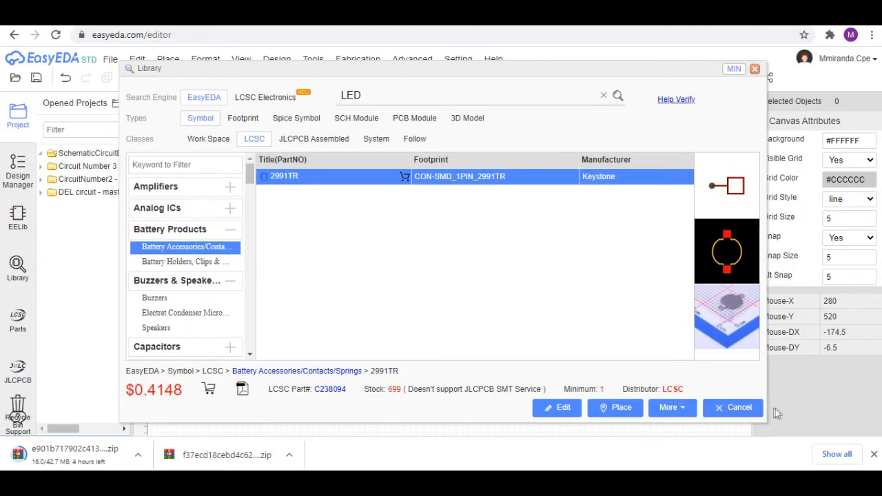
{"action": "left_click", "coordinate": [732, 408]}
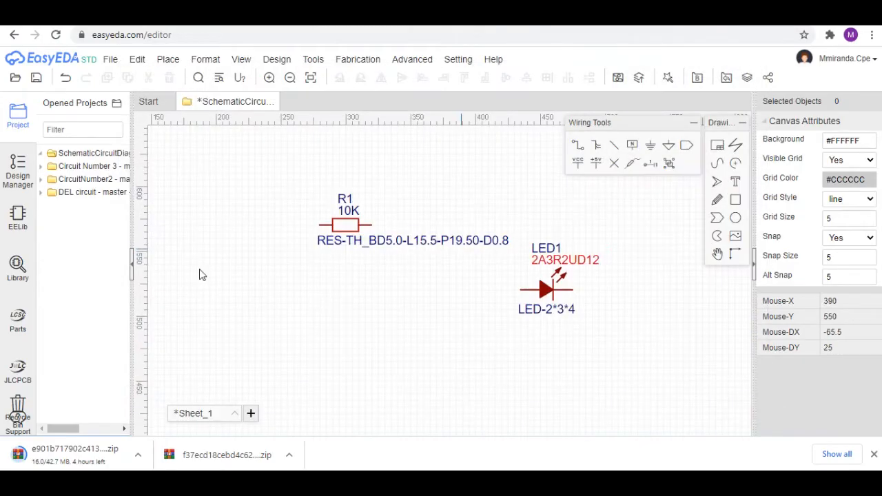
Place the CR2032-BS-8-1 battery from the EELib power supply parts above and to the right of LED1.
{"action": "left_click", "coordinate": [17, 221]}
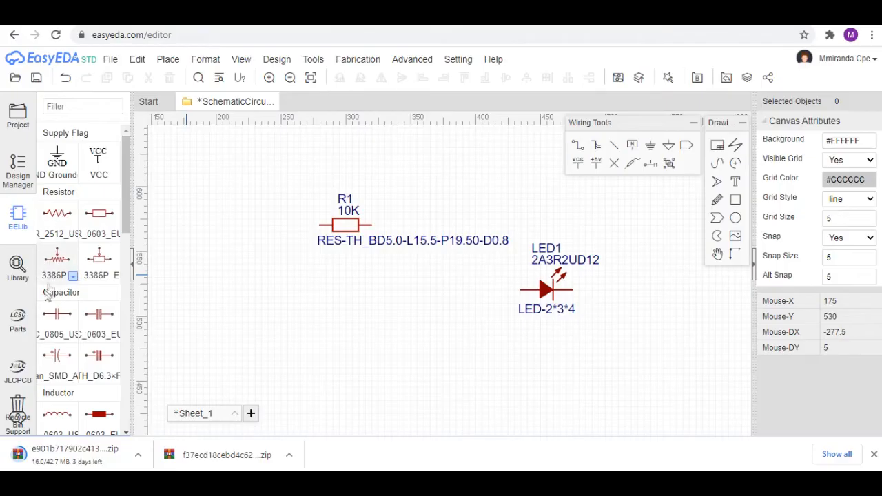
{"action": "scroll", "coordinate": [51, 338], "scroll_direction": "down", "scroll_amount": 2}
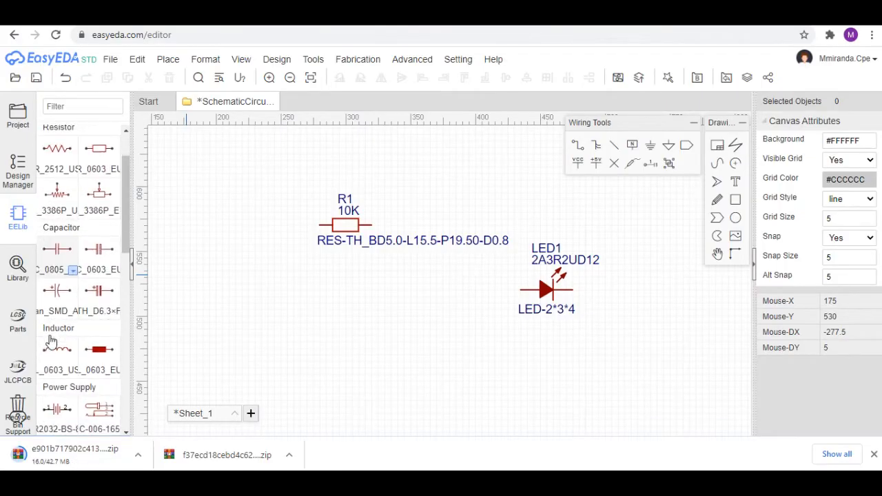
{"action": "scroll", "coordinate": [60, 324], "scroll_direction": "down", "scroll_amount": 2}
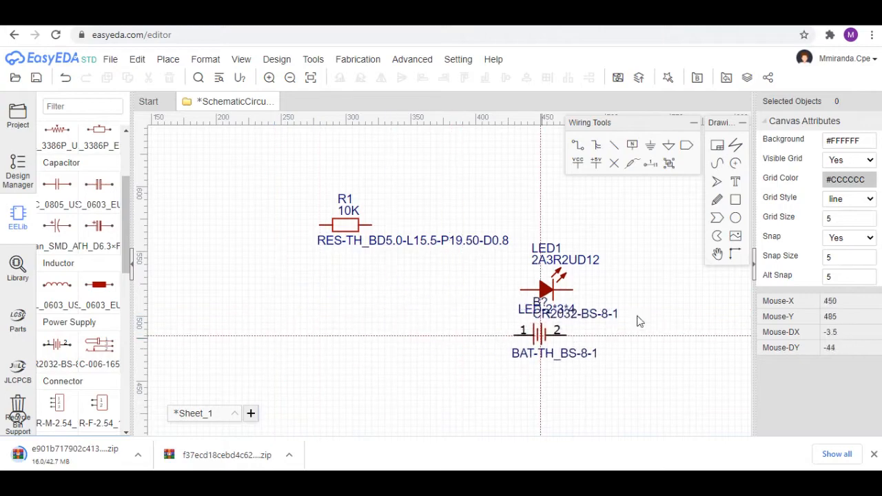
{"action": "left_click", "coordinate": [631, 229]}
{"action": "key", "text": "Escape"}
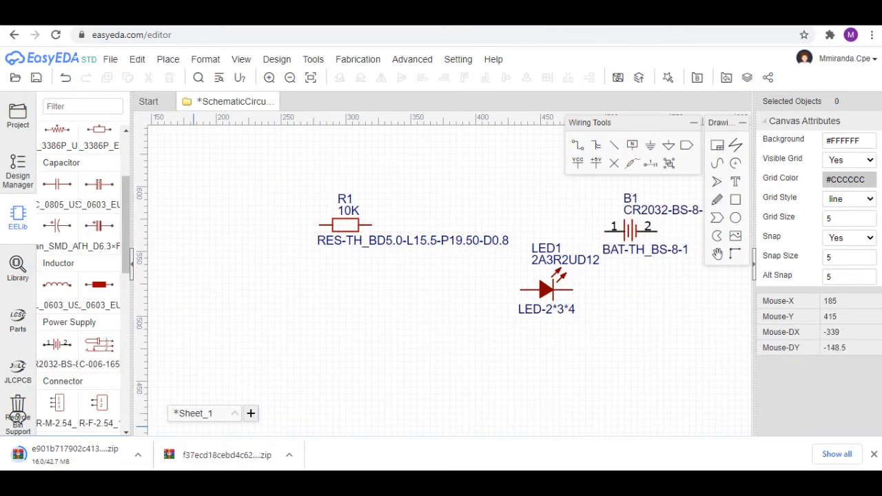
Check the transistor in the Snipping Tool reference circuit, return to EasyEDA, and search the component library for 2N3904.
{"action": "key", "text": "alt+Tab"}
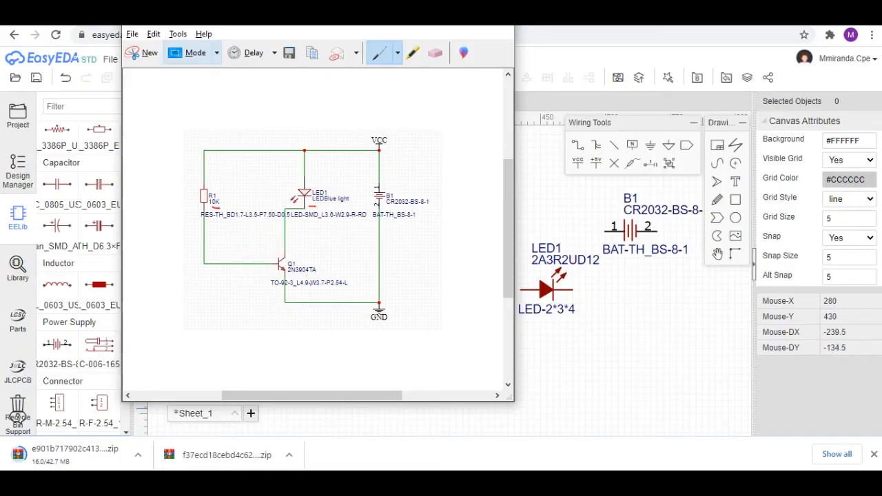
{"action": "left_click", "coordinate": [316, 433]}
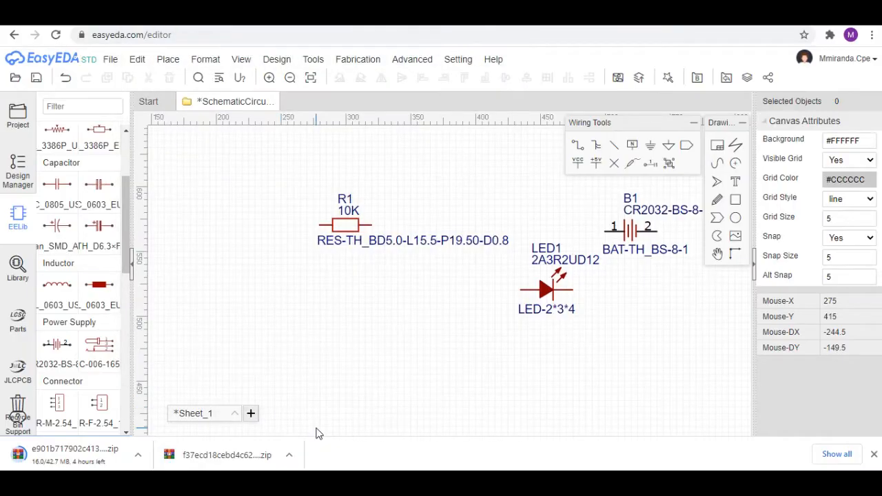
{"action": "left_click", "coordinate": [24, 274]}
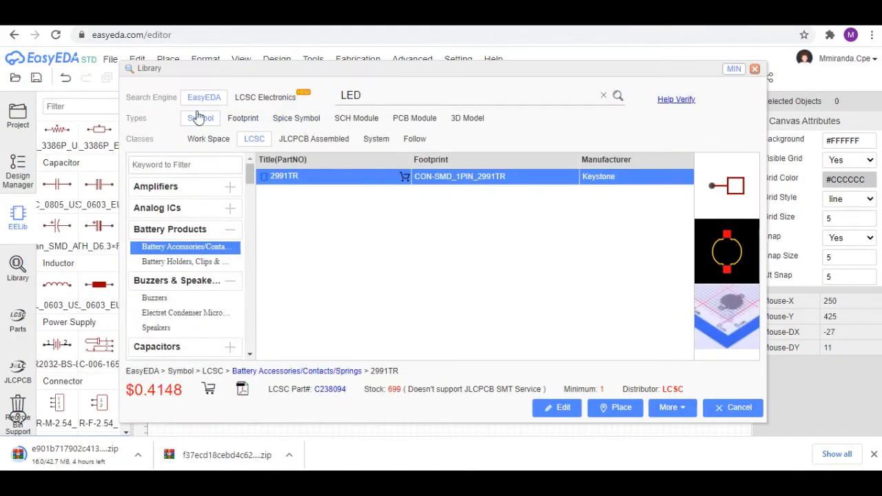
{"action": "left_click", "coordinate": [400, 92]}
{"action": "left_click", "coordinate": [400, 92]}
{"action": "key", "text": "BackSpace"}
{"action": "key", "text": "BackSpace"}
{"action": "key", "text": "BackSpace"}
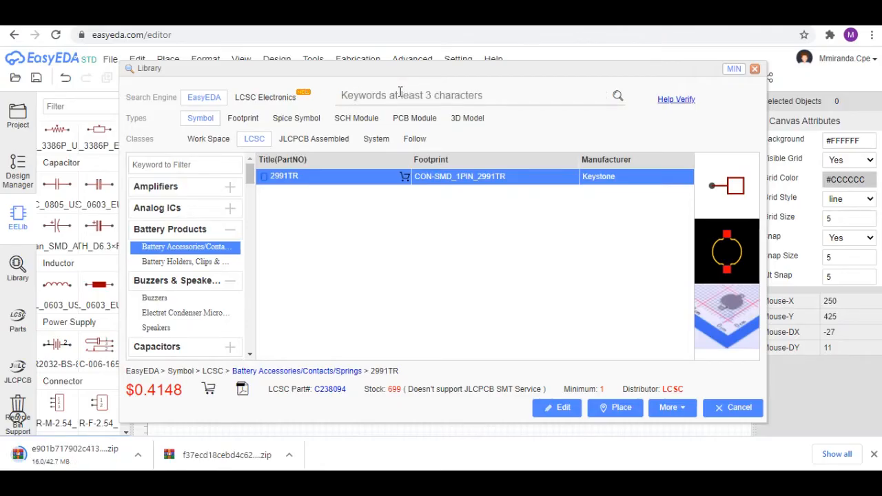
{"action": "type", "text": "2N3904"}
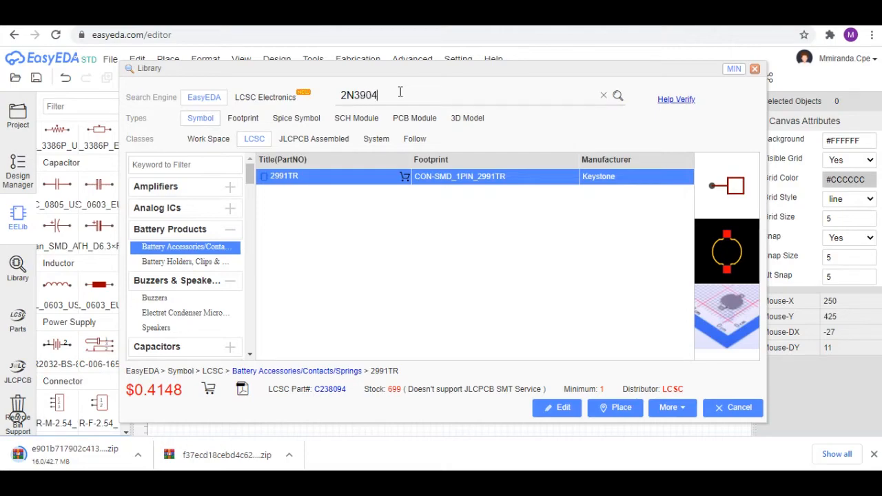
{"action": "key", "text": "Return"}
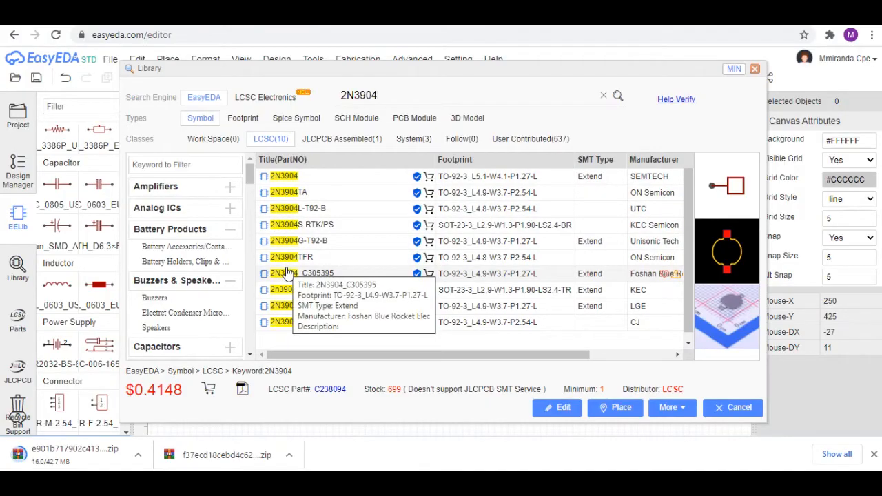
Place the SEMTECH 2N3904 transistor with the TO-92-3_L5.1-W4.1-P1.27-L footprint between and below resistor R1 and LED1.
{"action": "left_click", "coordinate": [282, 177]}
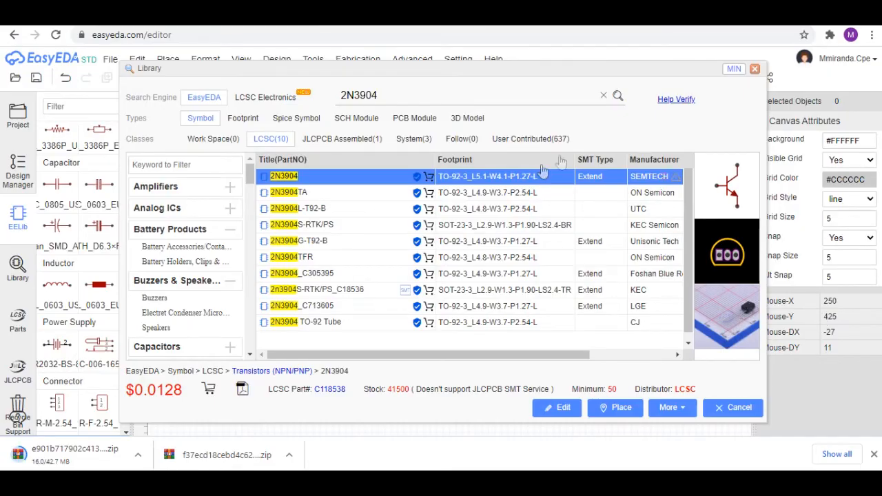
{"action": "left_click", "coordinate": [621, 408]}
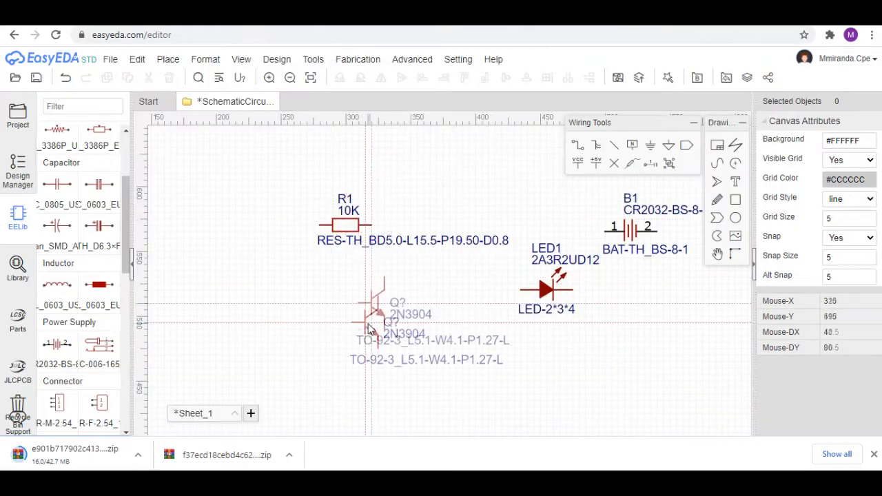
{"action": "left_click", "coordinate": [409, 344]}
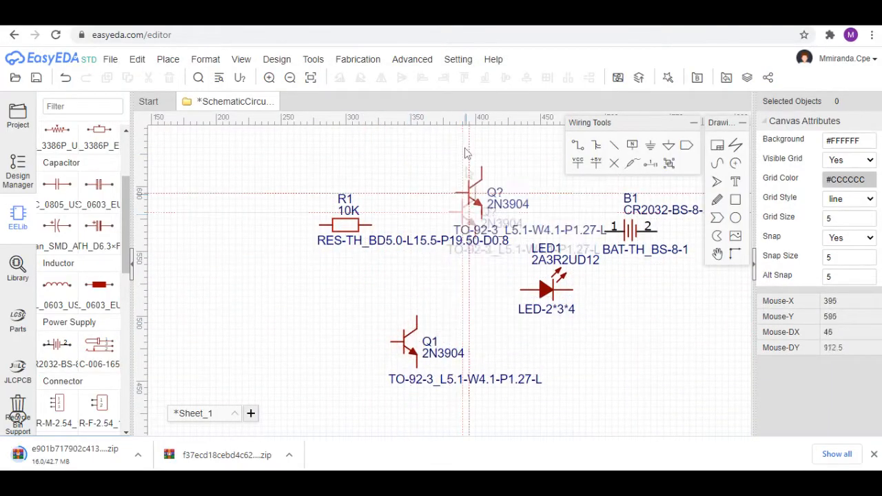
{"action": "key", "text": "Escape"}
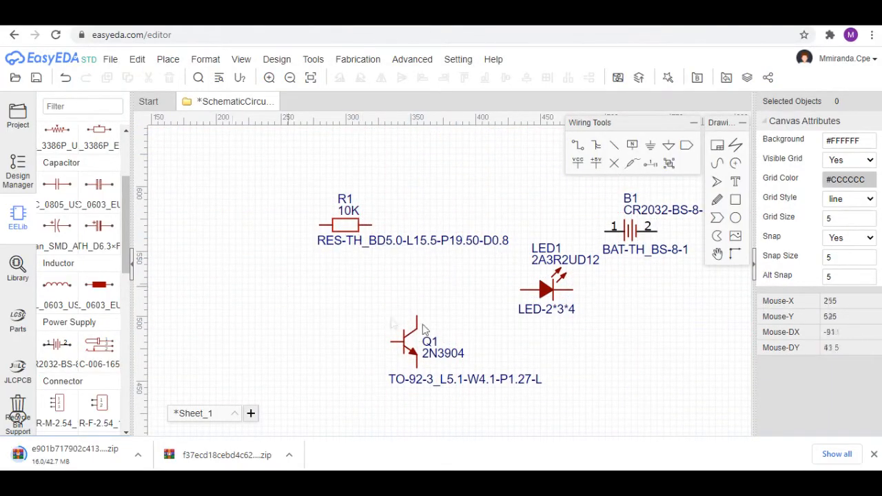
Switch to the reference circuit in Snipping Tool and move its window beside the schematic components so both can be compared.
{"action": "left_click", "coordinate": [273, 60]}
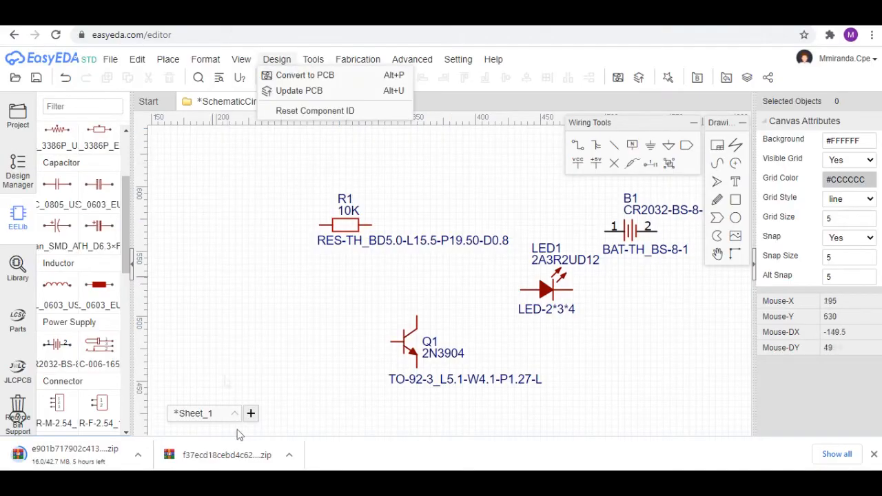
{"action": "mouse_move", "coordinate": [301, 483]}
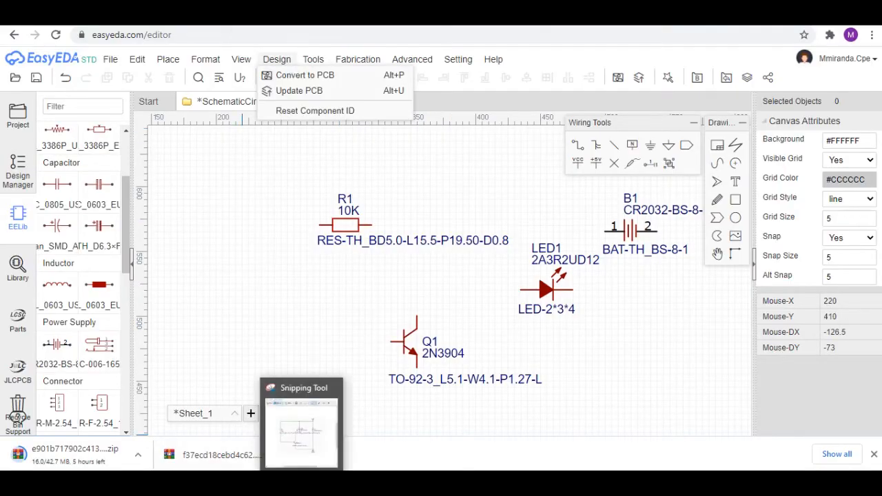
{"action": "left_click", "coordinate": [301, 432]}
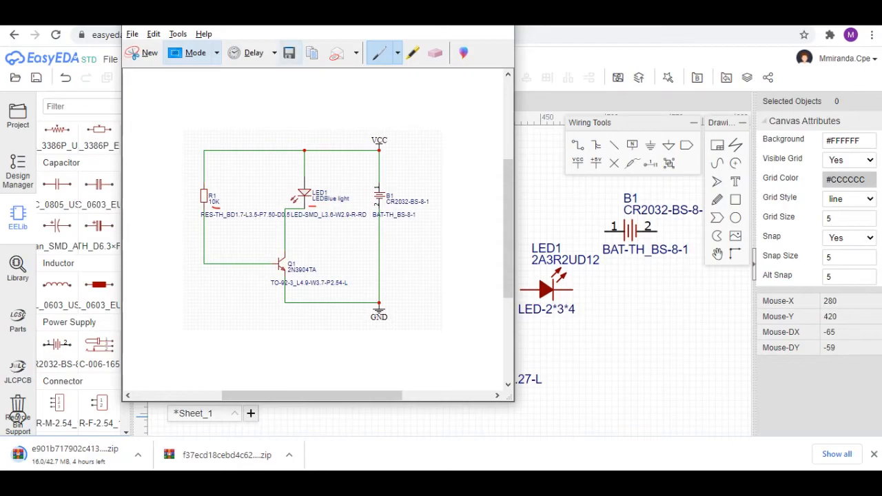
{"action": "left_click_drag", "start_coordinate": [317, 25], "coordinate": [112, 40]}
{"action": "scroll", "coordinate": [500, 259], "scroll_direction": "down", "scroll_amount": 2}
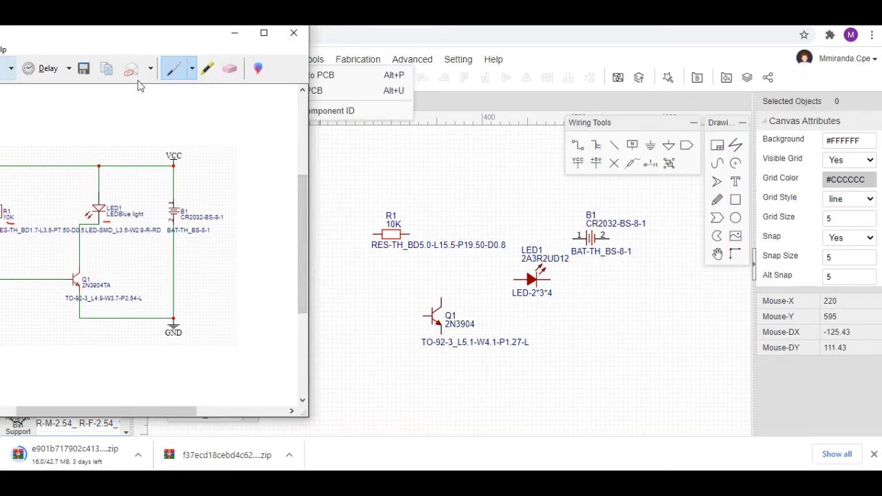
{"action": "left_click_drag", "start_coordinate": [138, 38], "coordinate": [181, 26]}
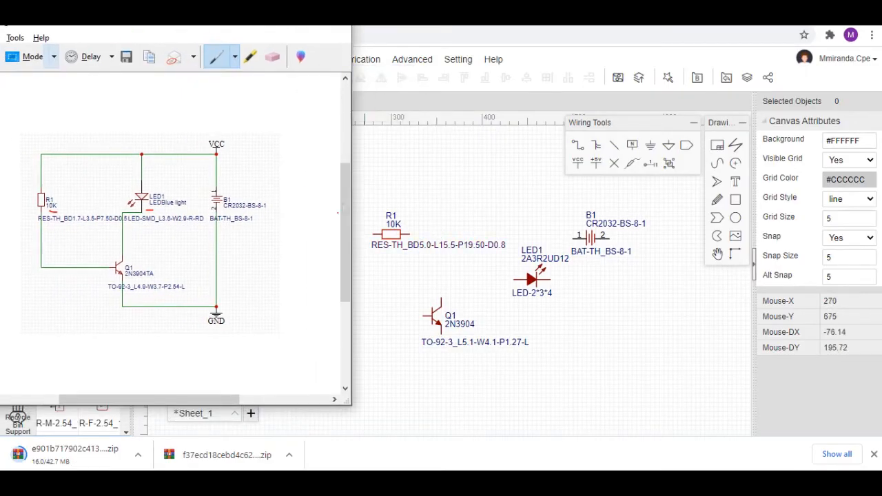
Return to EasyEDA and inspect resistor R1, transistor Q1, LED1 and battery B1 on the schematic in turn.
{"action": "left_click", "coordinate": [391, 234]}
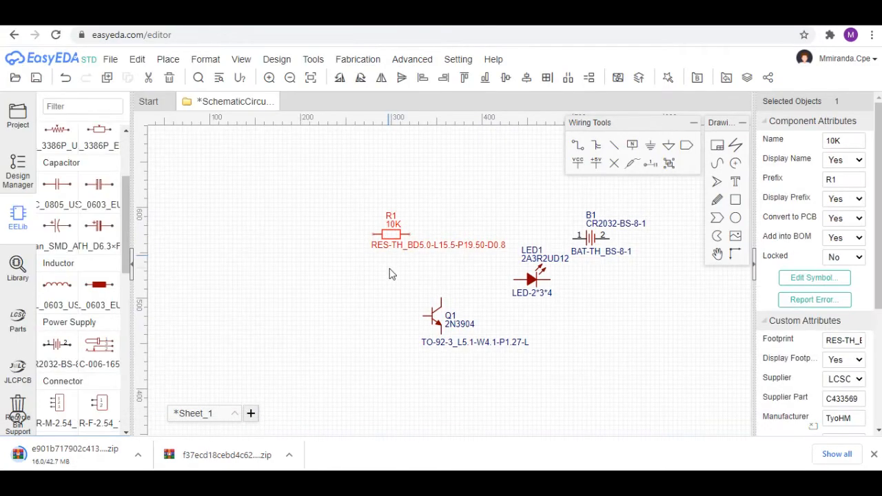
{"action": "left_click", "coordinate": [396, 308]}
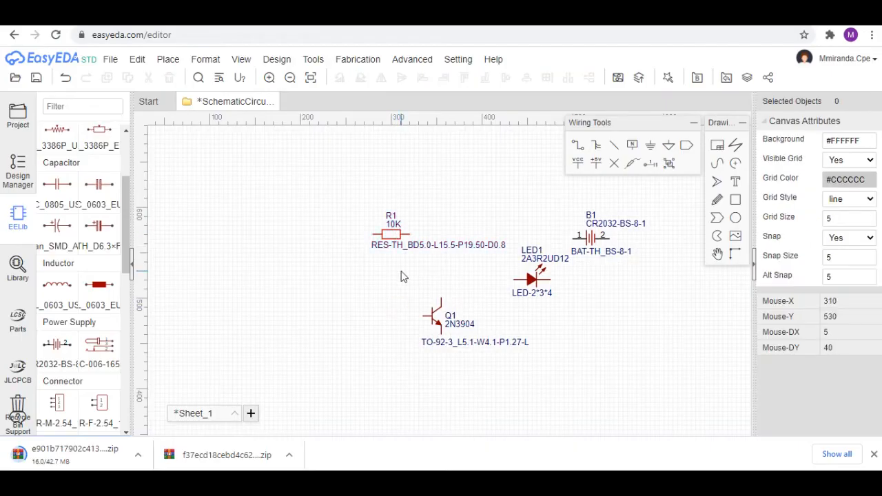
{"action": "left_click", "coordinate": [391, 234]}
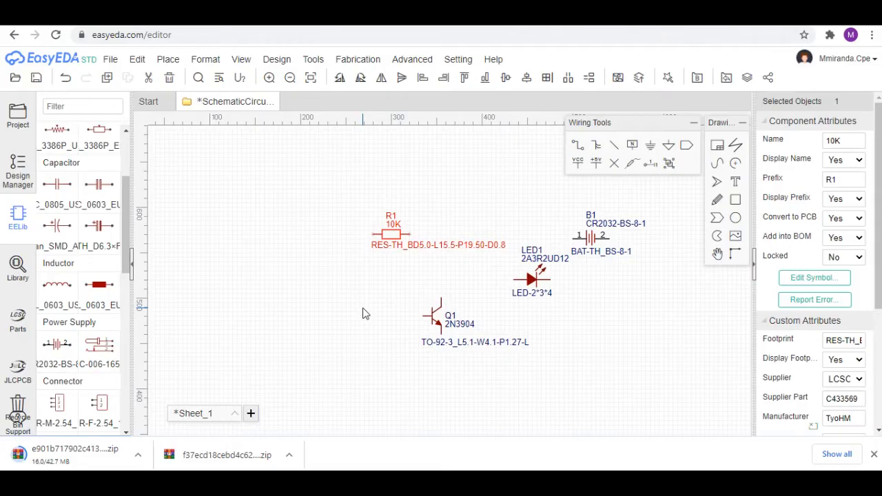
{"action": "left_click", "coordinate": [444, 323]}
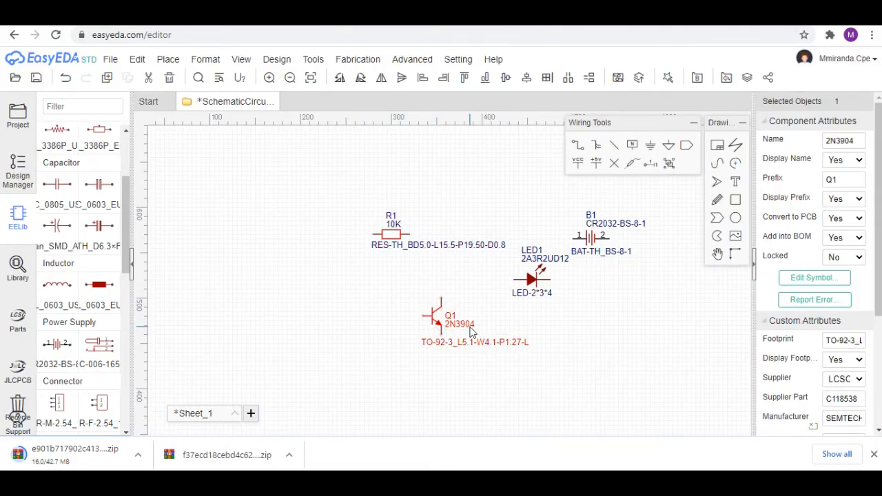
{"action": "left_click", "coordinate": [536, 281]}
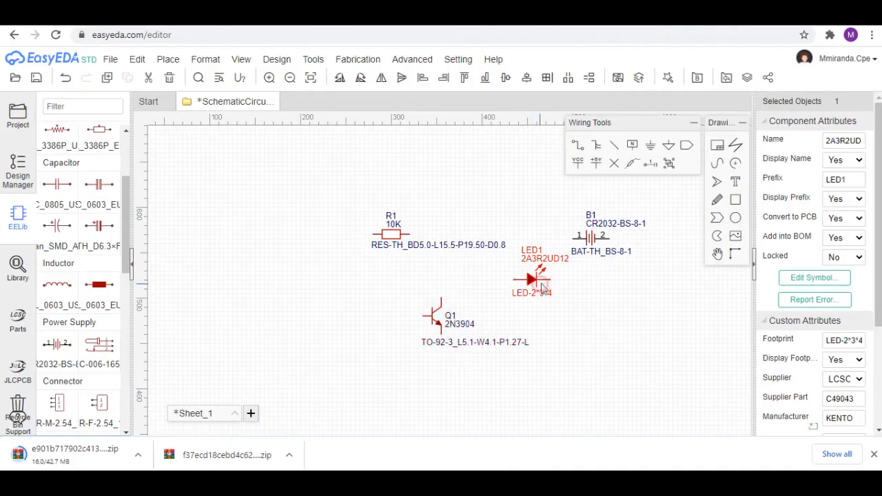
{"action": "left_click", "coordinate": [610, 236]}
{"action": "left_click", "coordinate": [608, 237]}
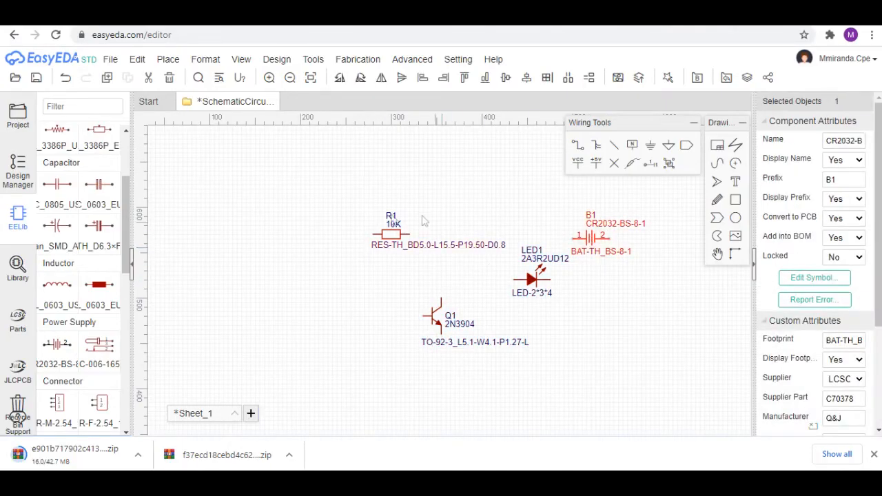
Check the resistor in the Snipping Tool reference circuit, return to EasyEDA, and rotate R1 to stand vertically.
{"action": "left_click", "coordinate": [244, 482]}
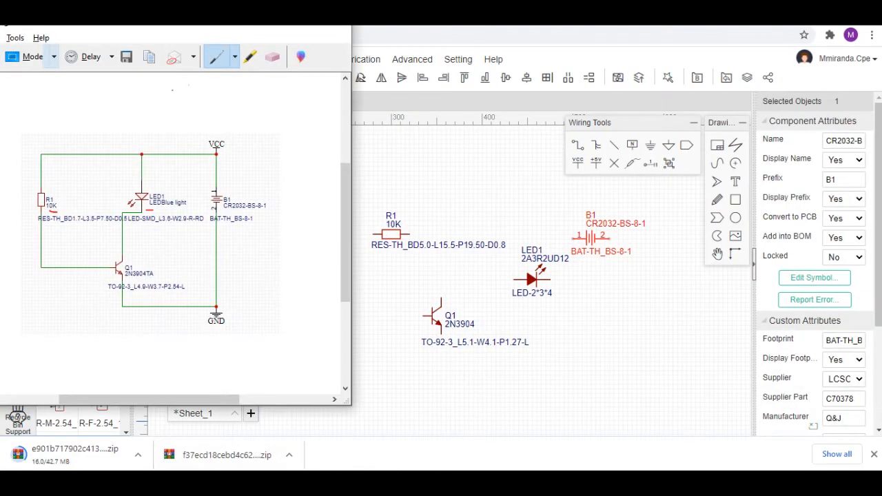
{"action": "left_click", "coordinate": [400, 240]}
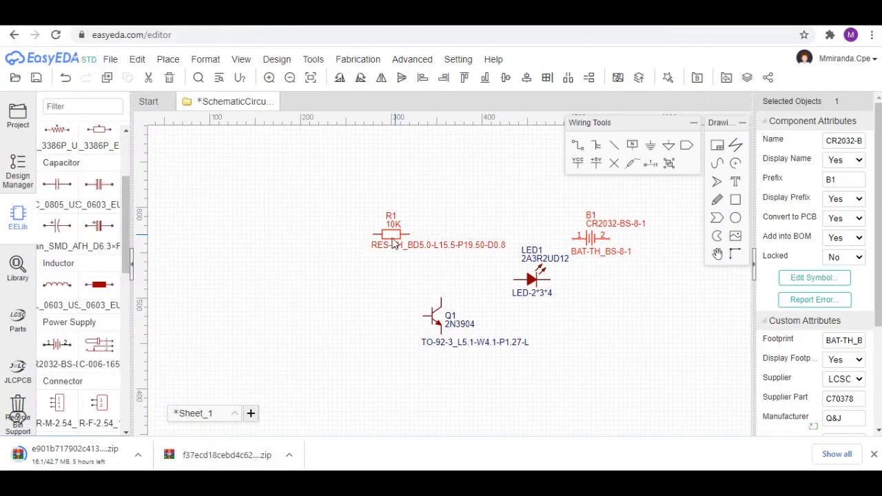
{"action": "left_click", "coordinate": [394, 242]}
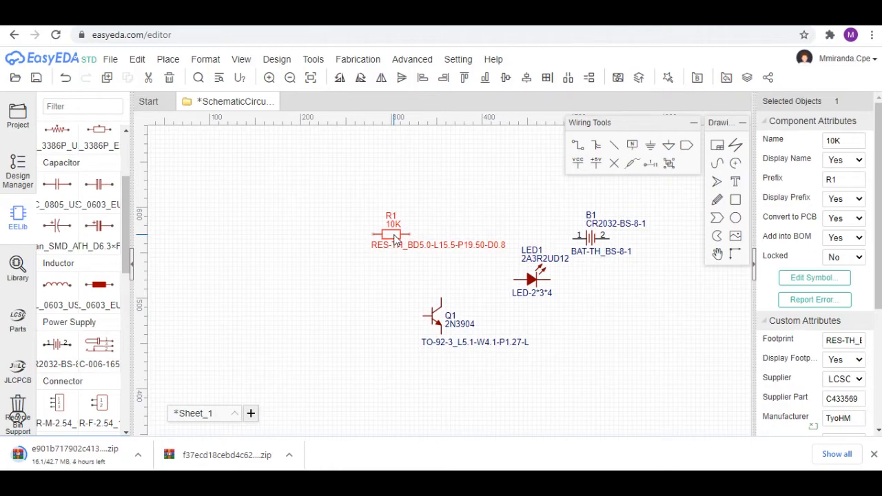
{"action": "key", "text": "space"}
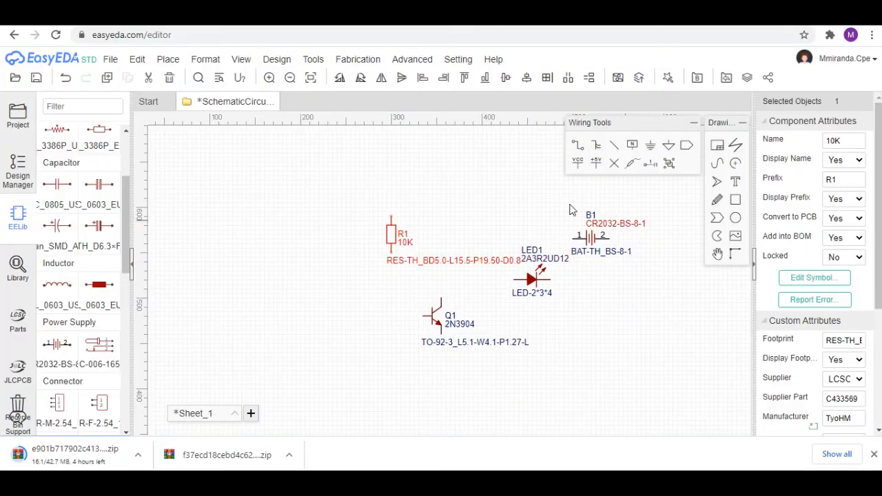
Check the LED in the Snipping Tool reference circuit, then in EasyEDA rotate LED1 to point downward and move it level with R1, to its right.
{"action": "left_click", "coordinate": [303, 476]}
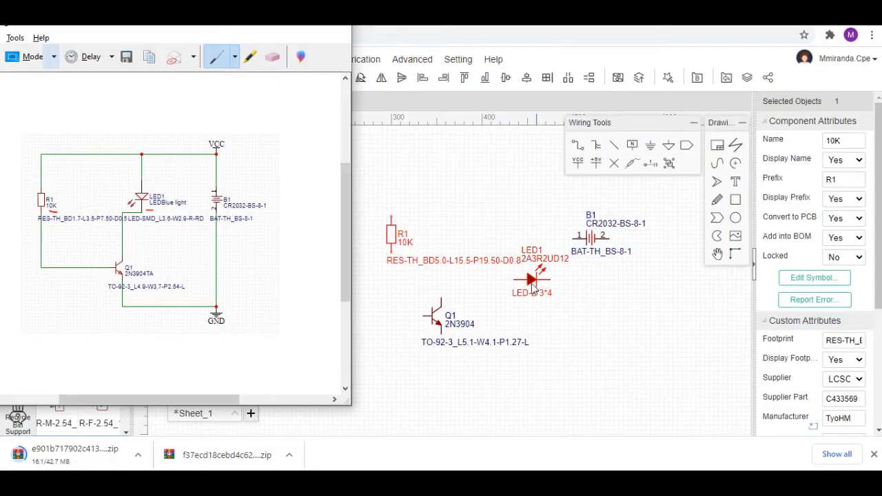
{"action": "left_click", "coordinate": [535, 290]}
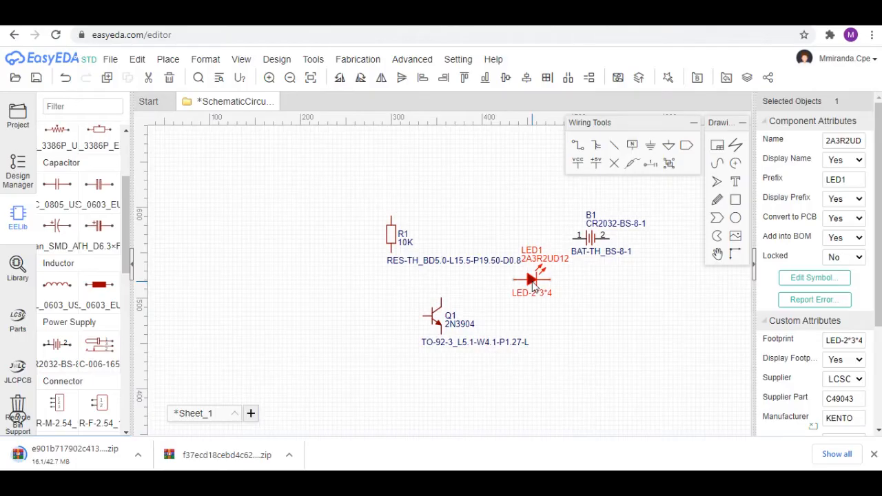
{"action": "key", "text": "space"}
{"action": "key", "text": "space"}
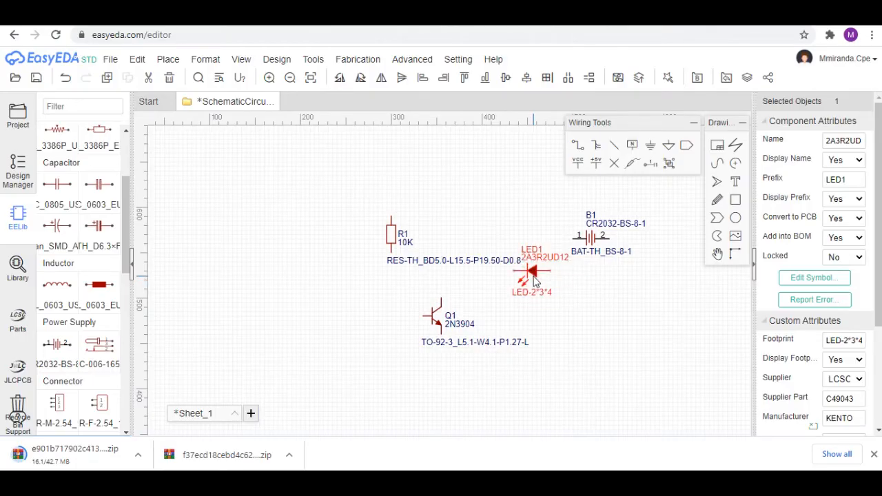
{"action": "key", "text": "space"}
{"action": "left_click_drag", "start_coordinate": [531, 277], "coordinate": [464, 234]}
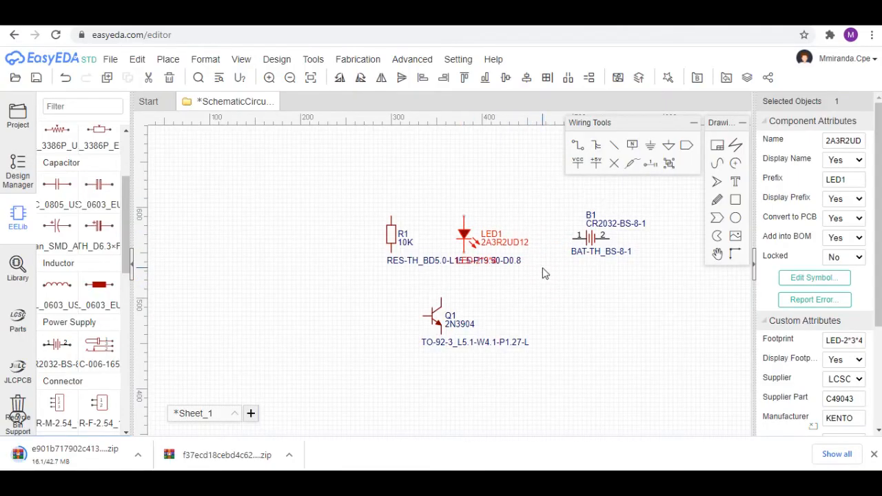
Check the battery's terminal orientation in the Snipping Tool reference circuit, marking above and below it with short pen strokes, and return to EasyEDA.
{"action": "key", "text": "alt+Tab"}
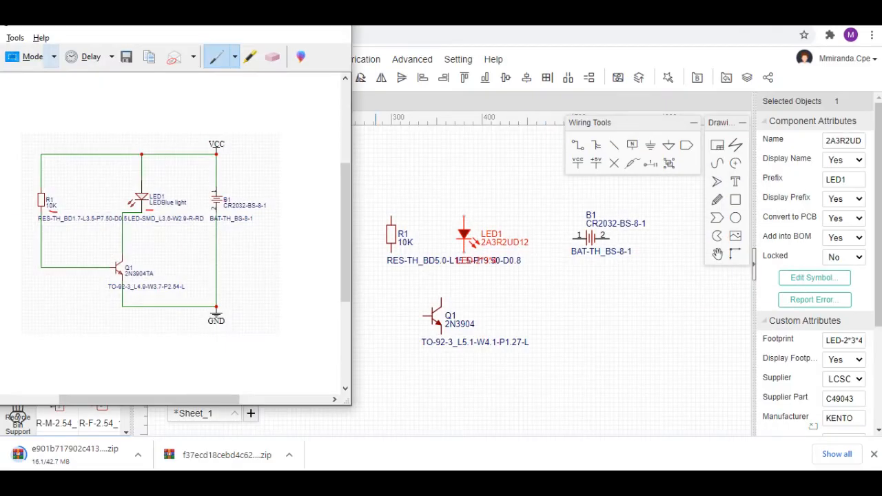
{"action": "key", "text": "alt+Tab"}
{"action": "key", "text": "alt+Tab"}
{"action": "left_click_drag", "start_coordinate": [228, 185], "coordinate": [236, 178]}
{"action": "left_click_drag", "start_coordinate": [235, 242], "coordinate": [246, 260]}
{"action": "key", "text": "alt+Tab"}
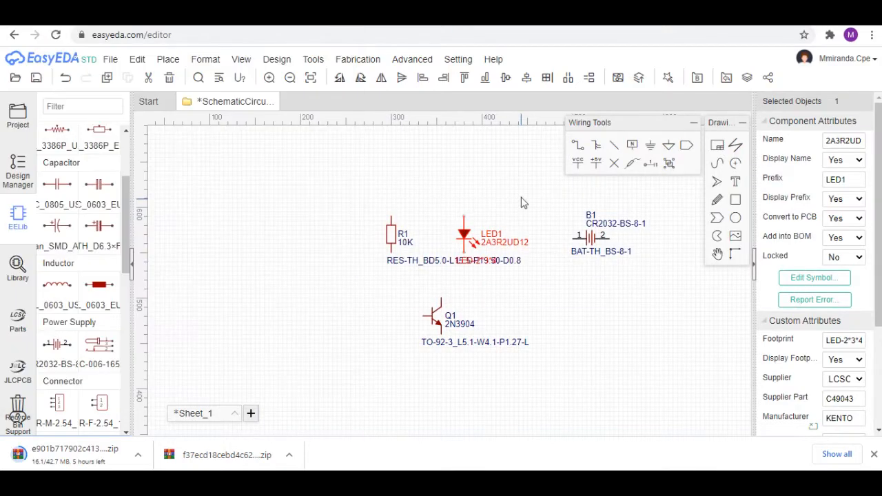
Rotate battery B1 to vertical with terminal 1 on top and move it level with LED1, to its right.
{"action": "left_click", "coordinate": [593, 240]}
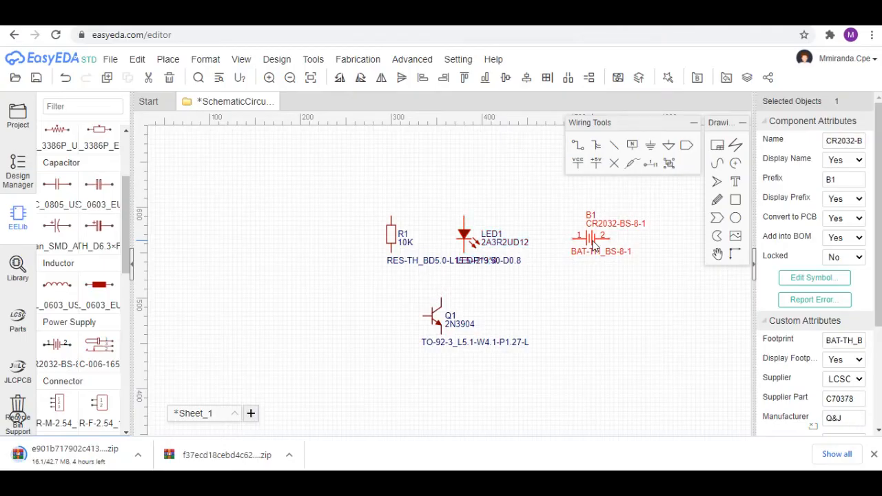
{"action": "key", "text": "space"}
{"action": "key", "text": "space"}
{"action": "key", "text": "space"}
{"action": "left_click_drag", "start_coordinate": [586, 242], "coordinate": [551, 239]}
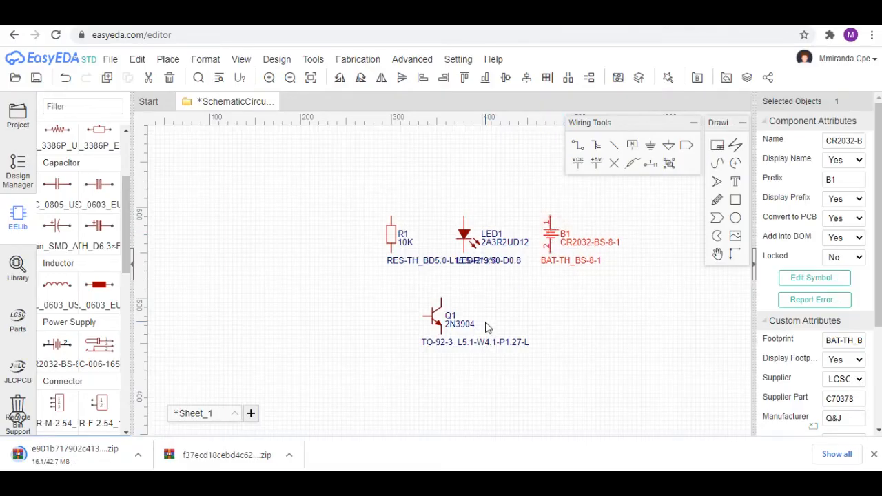
Check the transistor's position in the Snipping Tool reference circuit, then in EasyEDA move Q1 directly below LED1.
{"action": "key", "text": "alt+Tab"}
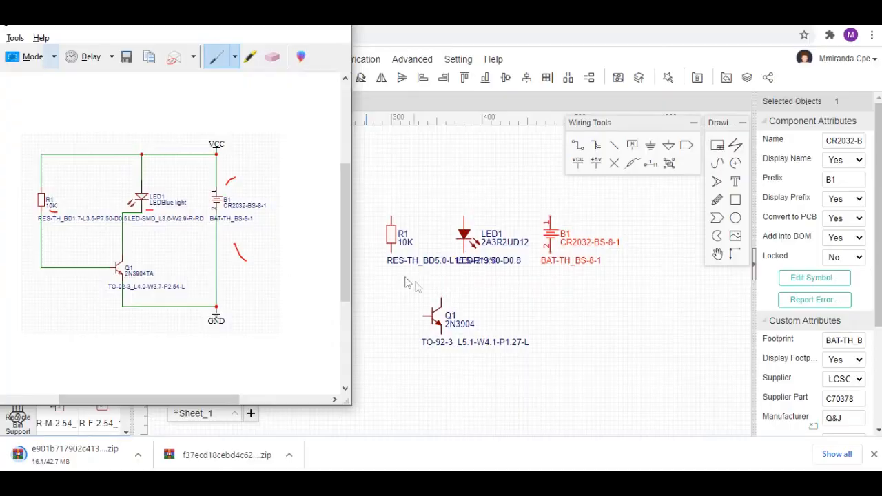
{"action": "left_click", "coordinate": [449, 305]}
{"action": "left_click_drag", "start_coordinate": [432, 317], "coordinate": [457, 314]}
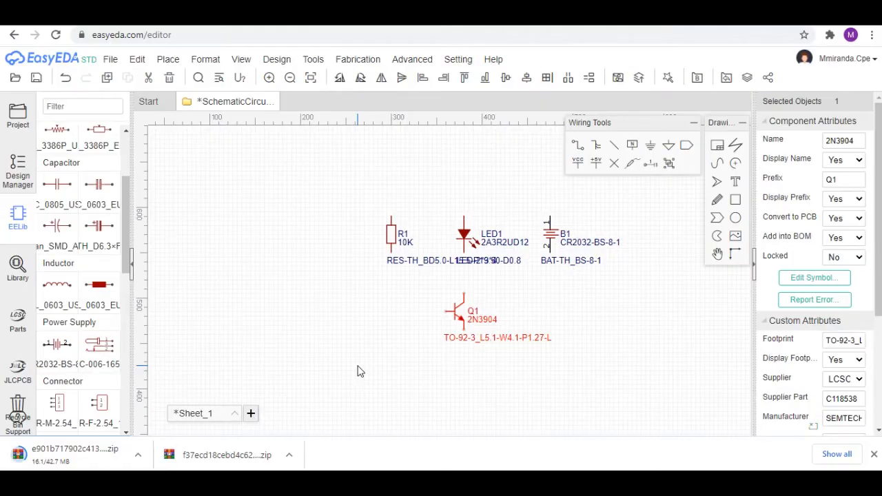
Wire the upper pin of resistor R1 across to the upper pin of LED1.
{"action": "left_click", "coordinate": [392, 219]}
{"action": "key", "text": "w"}
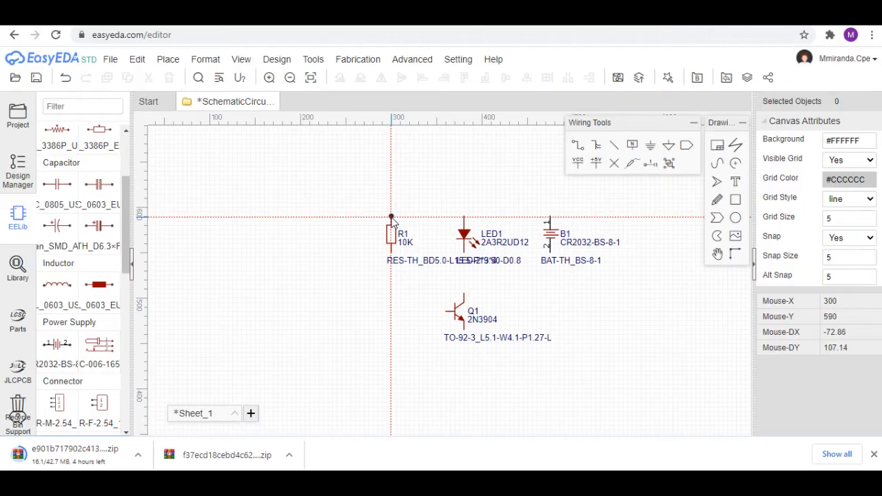
{"action": "left_click", "coordinate": [392, 217]}
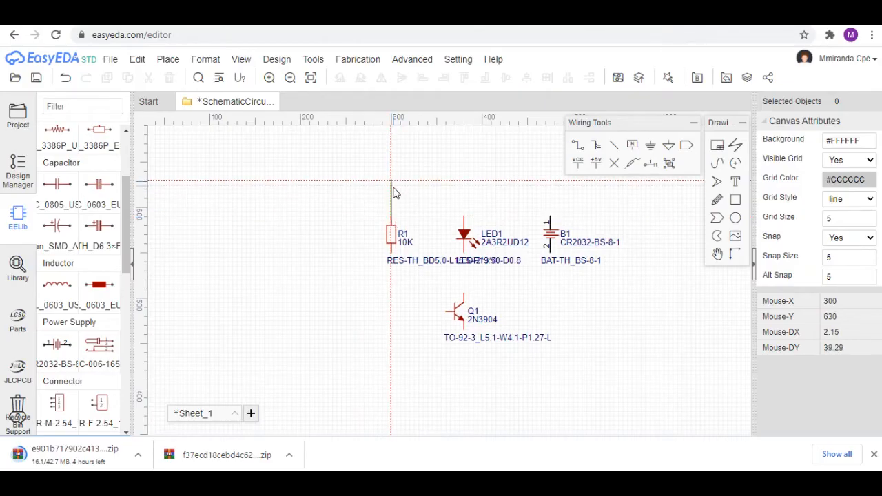
{"action": "left_click", "coordinate": [465, 190]}
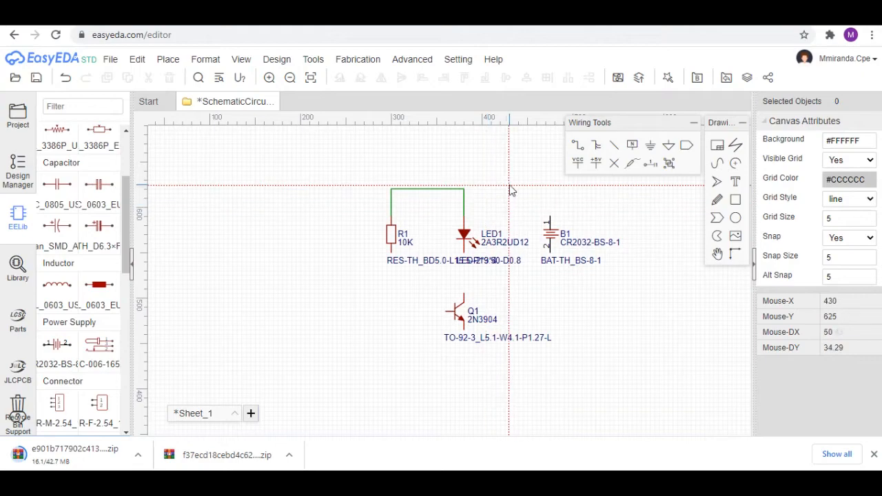
Check the Snipping Tool reference circuit, then in EasyEDA extend the upper wire from the corner above LED1 to terminal 1 of battery B1.
{"action": "key", "text": "alt+Tab"}
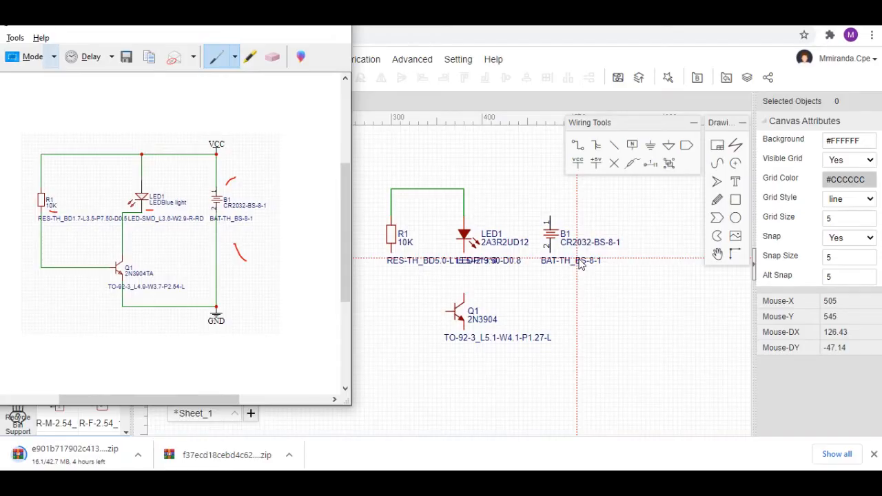
{"action": "left_click", "coordinate": [673, 203]}
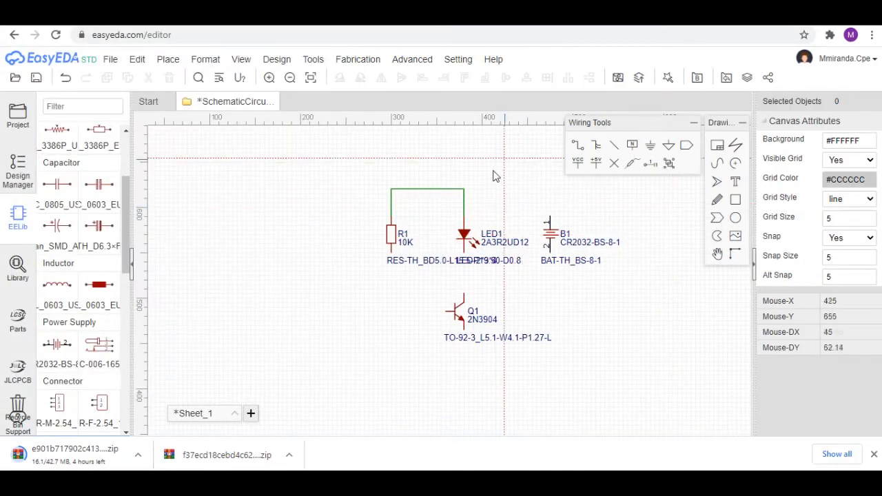
{"action": "left_click", "coordinate": [465, 191]}
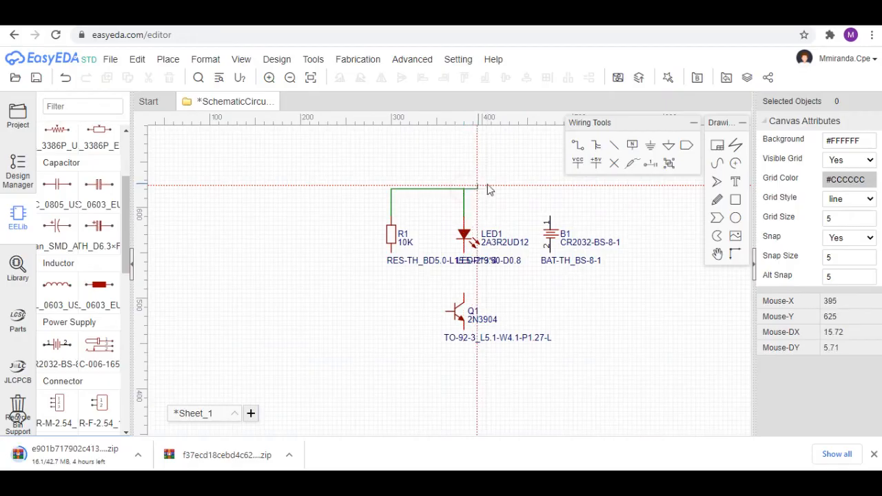
{"action": "left_click", "coordinate": [550, 190]}
{"action": "left_click", "coordinate": [550, 221]}
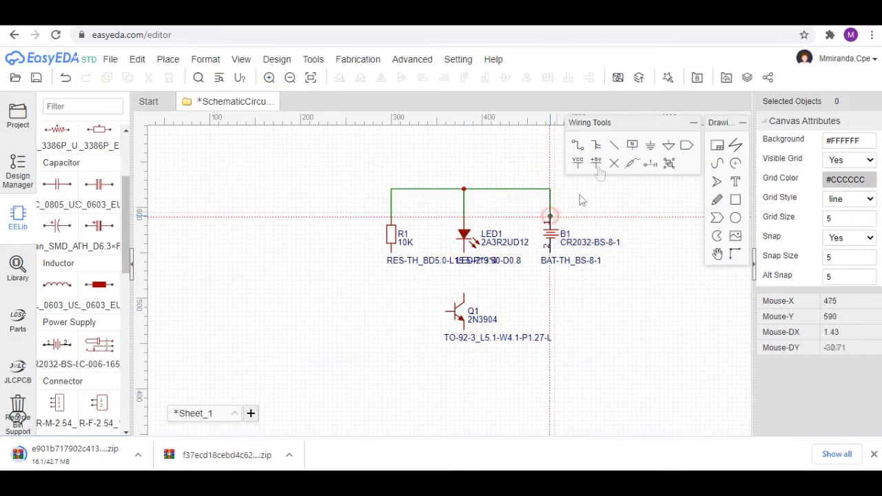
Check the LED wiring in the Snipping Tool reference circuit, then in EasyEDA wire LED1's lower pin straight down to Q1's collector.
{"action": "key", "text": "alt+Tab"}
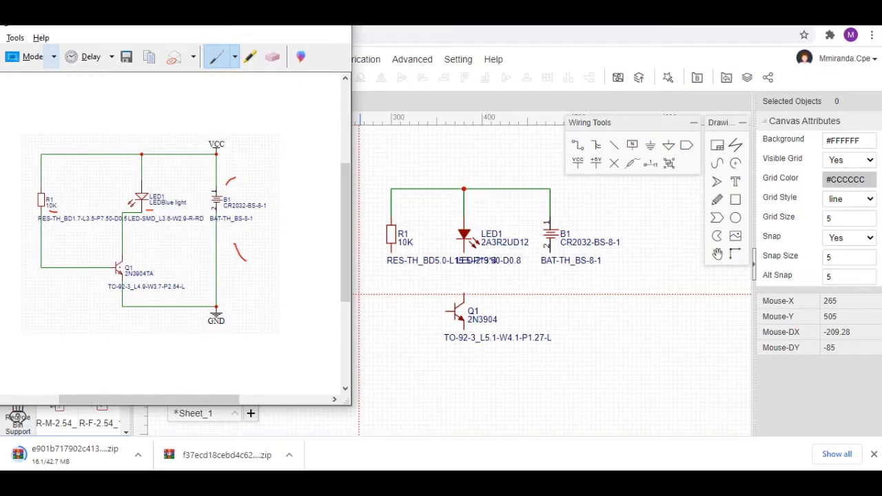
{"action": "key", "text": "alt+Tab"}
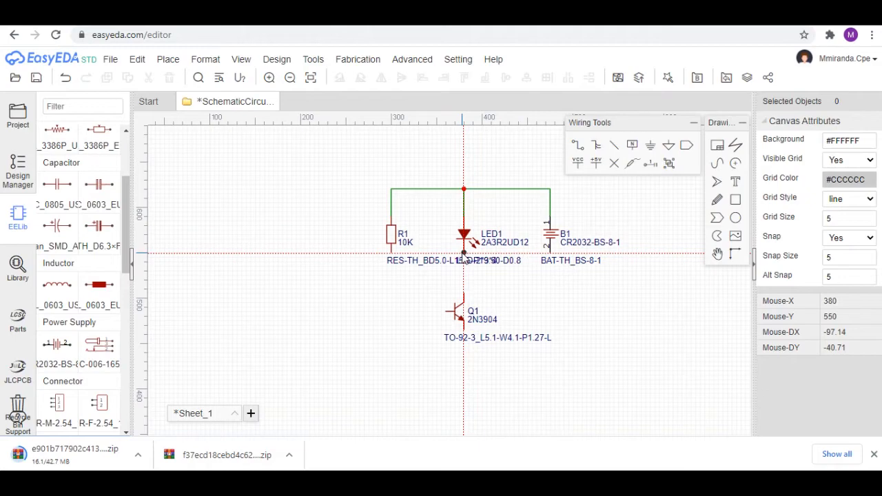
{"action": "left_click", "coordinate": [464, 260]}
{"action": "left_click", "coordinate": [466, 304]}
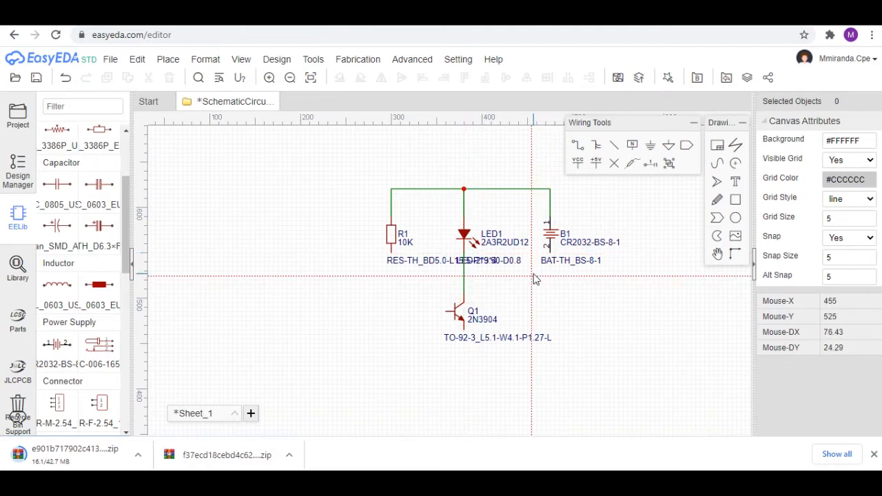
Check the base wiring in the Snipping Tool reference circuit, then in EasyEDA wire Q1's base to the lower pin of resistor R1.
{"action": "key", "text": "alt+Tab"}
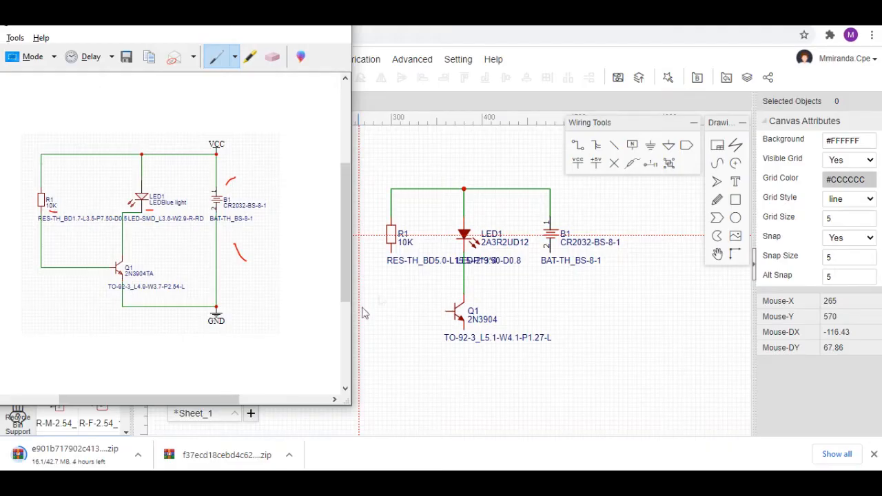
{"action": "left_click", "coordinate": [447, 311]}
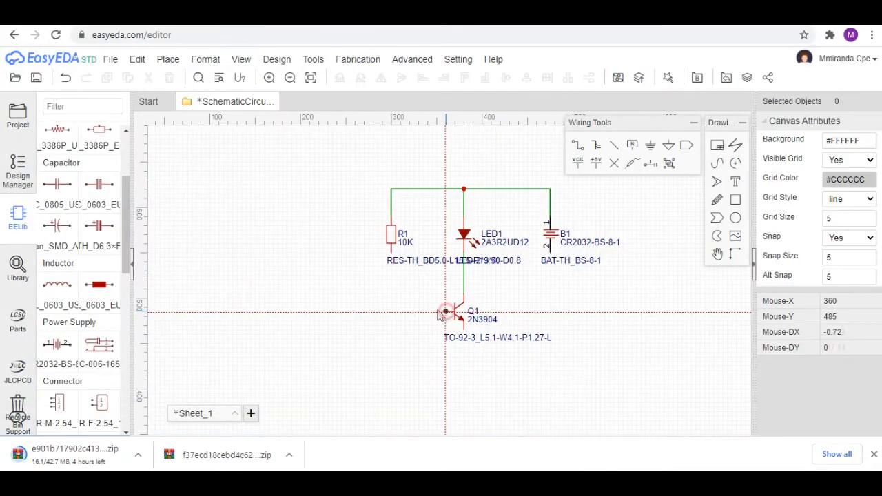
{"action": "left_click", "coordinate": [391, 311]}
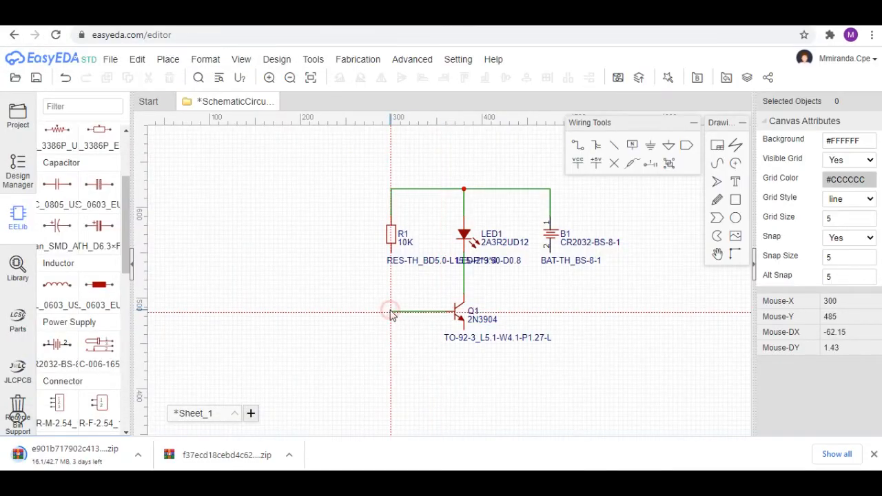
{"action": "left_click", "coordinate": [391, 253]}
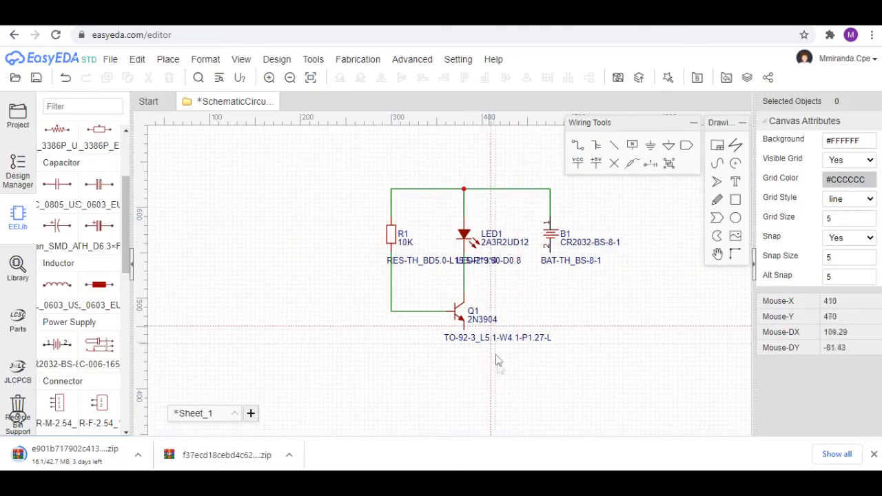
Check the emitter wiring in the Snipping Tool reference circuit, then in EasyEDA wire Q1's emitter down and across to terminal 2 of battery B1.
{"action": "key", "text": "alt+Tab"}
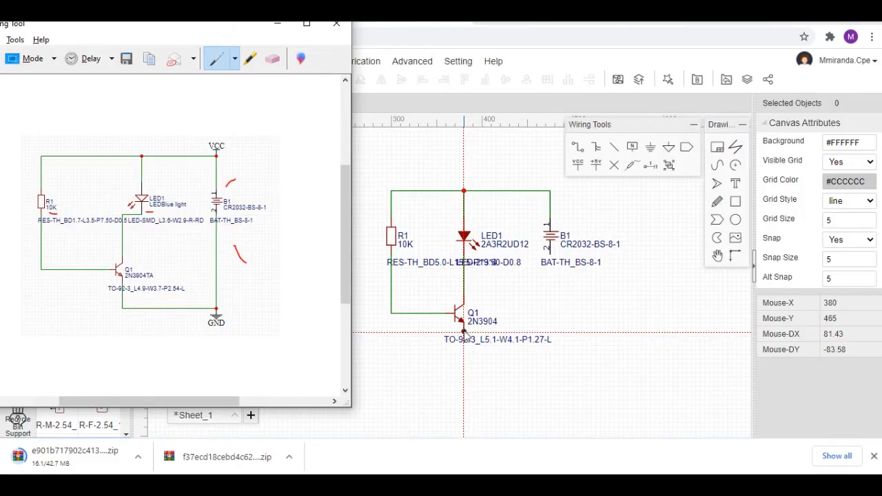
{"action": "key", "text": "alt+Tab"}
{"action": "left_click", "coordinate": [464, 359]}
{"action": "key", "text": "alt+Tab"}
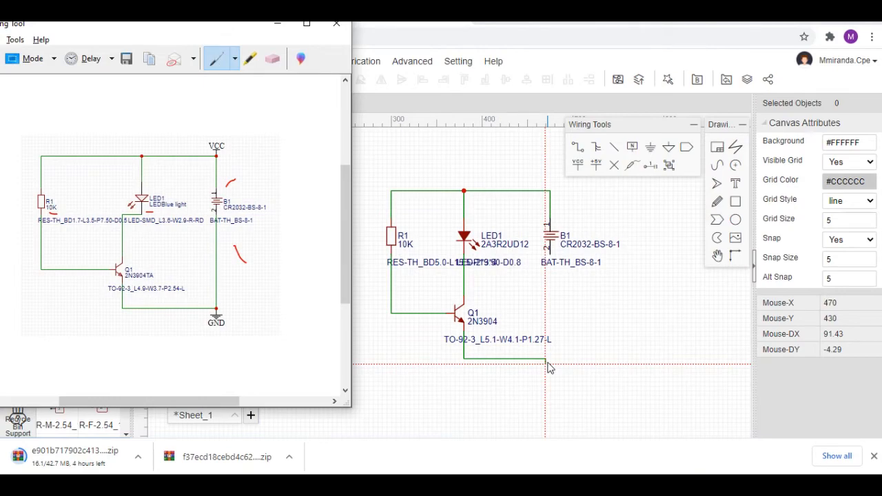
{"action": "key", "text": "alt+Tab"}
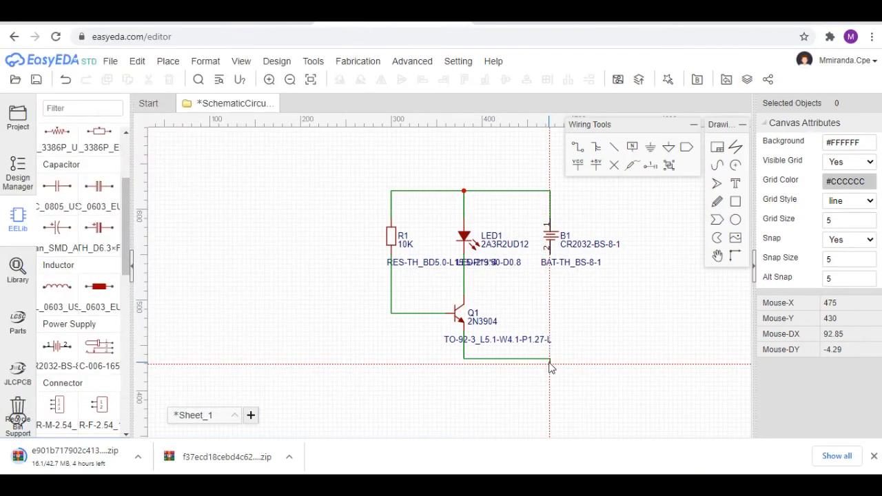
{"action": "left_click", "coordinate": [550, 363]}
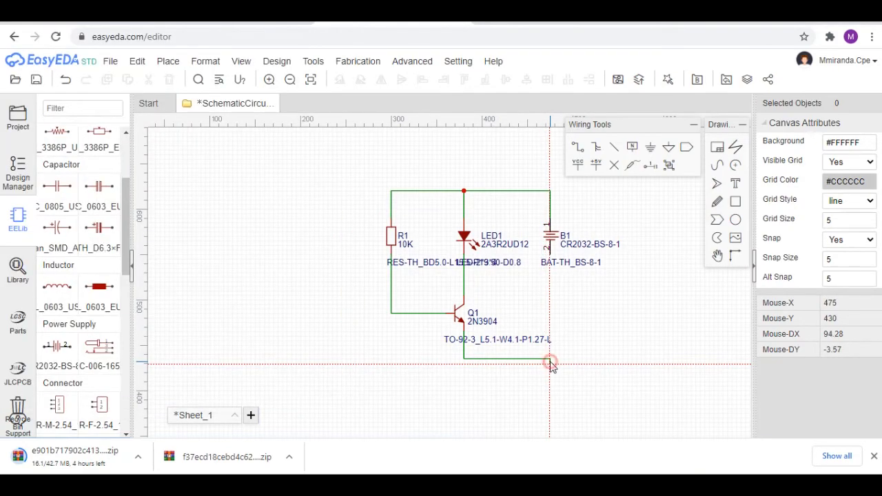
{"action": "left_click", "coordinate": [550, 249]}
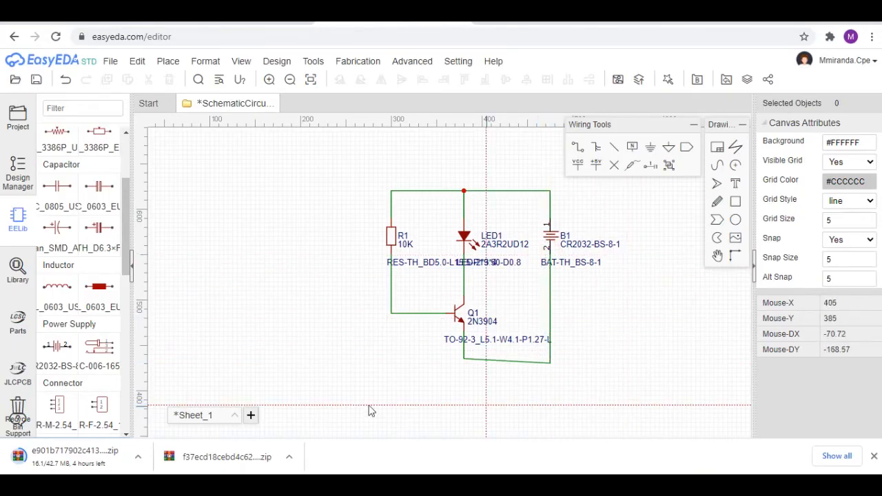
Straighten the slanted lower wire by moving its corner beneath Q1 level with the corner below battery B1.
{"action": "left_click", "coordinate": [465, 363]}
{"action": "left_click_drag", "start_coordinate": [465, 360], "coordinate": [465, 365]}
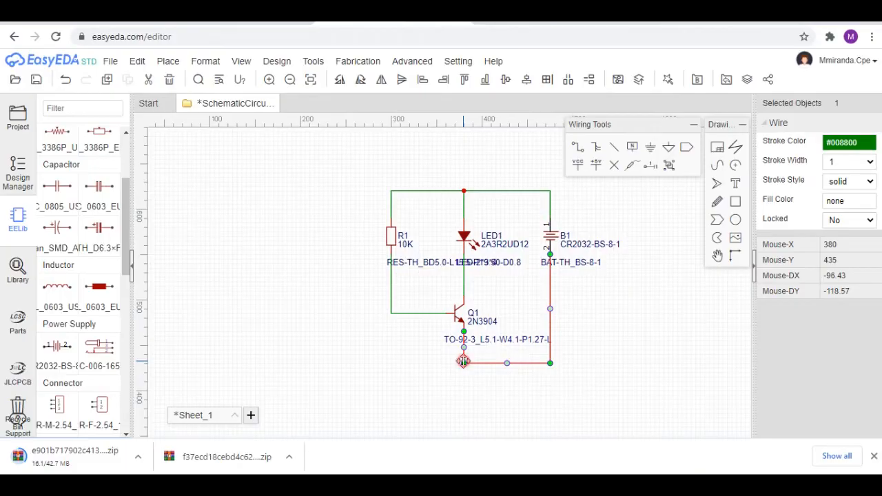
{"action": "left_click_drag", "start_coordinate": [464, 362], "coordinate": [464, 363]}
{"action": "left_click", "coordinate": [479, 402]}
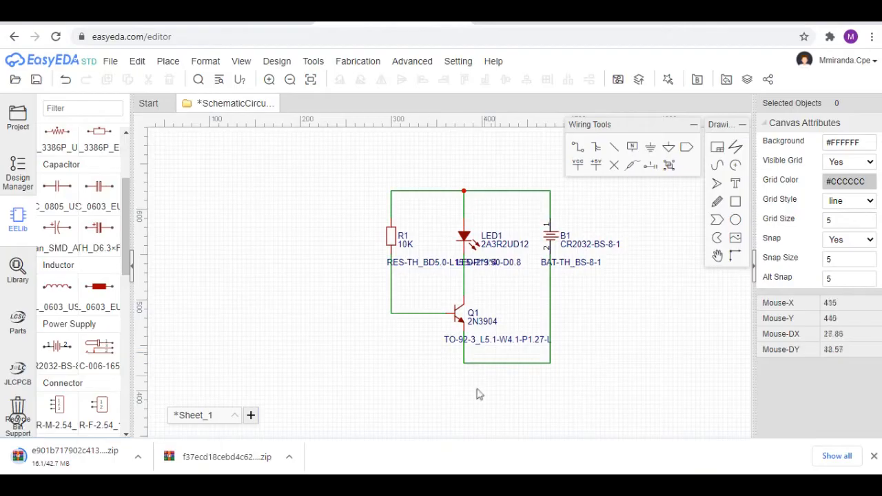
{"action": "left_click", "coordinate": [507, 364]}
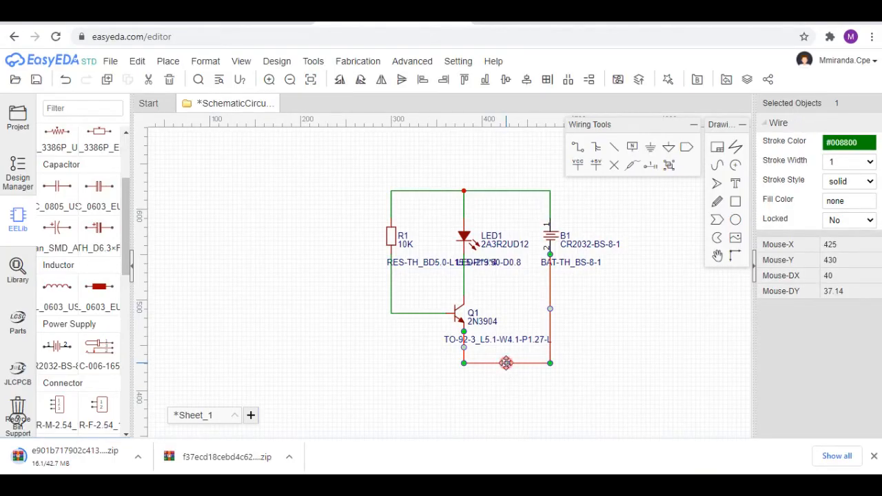
{"action": "mouse_move", "coordinate": [506, 364]}
{"action": "left_mouse_down"}
{"action": "mouse_move", "coordinate": [500, 358]}
{"action": "mouse_move", "coordinate": [509, 363]}
{"action": "left_mouse_up"}
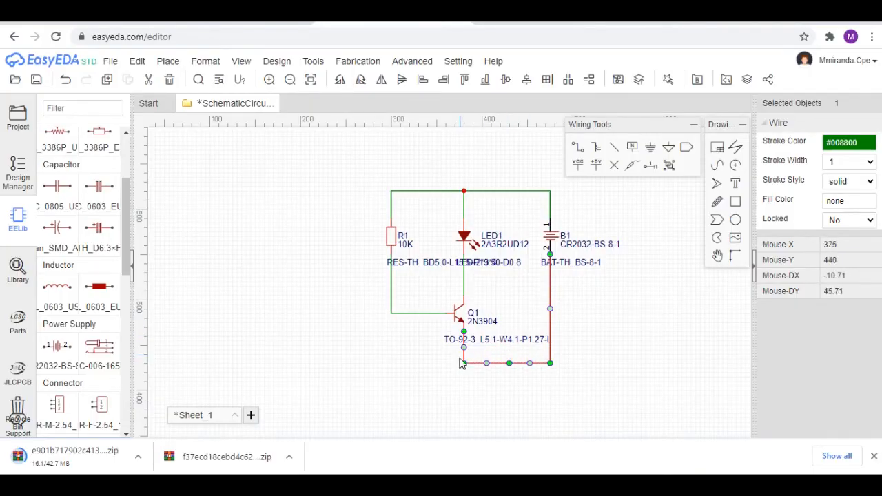
{"action": "mouse_move", "coordinate": [465, 362]}
{"action": "left_mouse_down"}
{"action": "mouse_move", "coordinate": [468, 350]}
{"action": "mouse_move", "coordinate": [464, 363]}
{"action": "left_mouse_up"}
{"action": "left_click", "coordinate": [576, 401]}
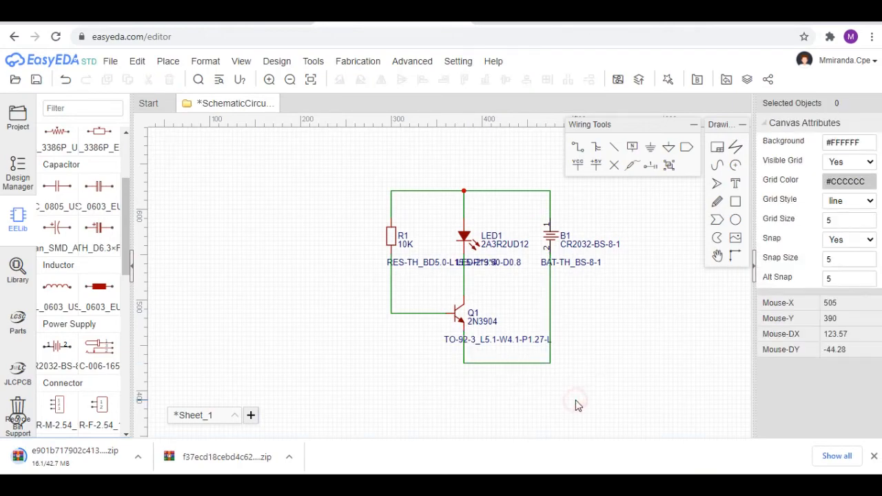
Check the power symbols in the Snipping Tool reference circuit, then in EasyEDA place VCC on the wire corner above B1 and GND on the corner below.
{"action": "key", "text": "alt+Tab"}
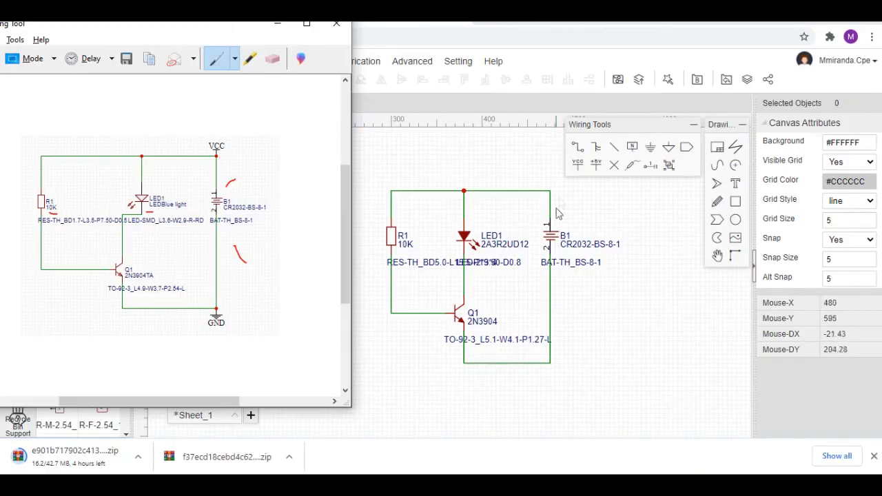
{"action": "key", "text": "alt+Tab"}
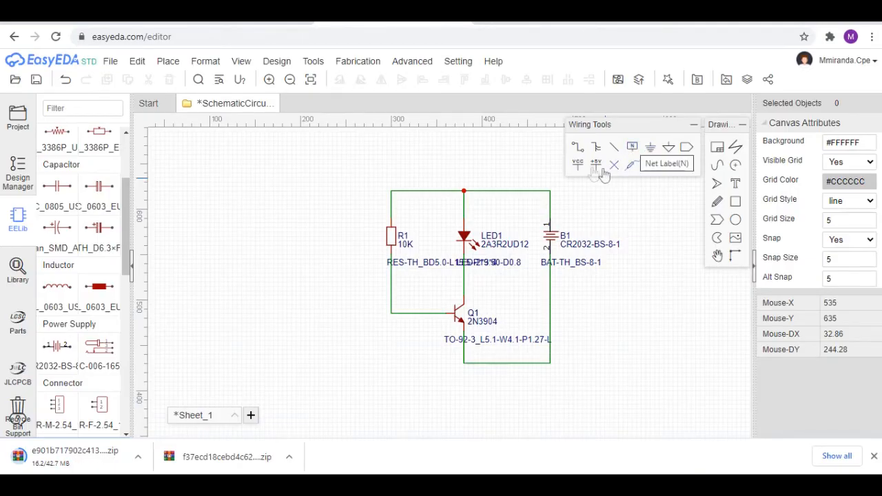
{"action": "left_click", "coordinate": [578, 163]}
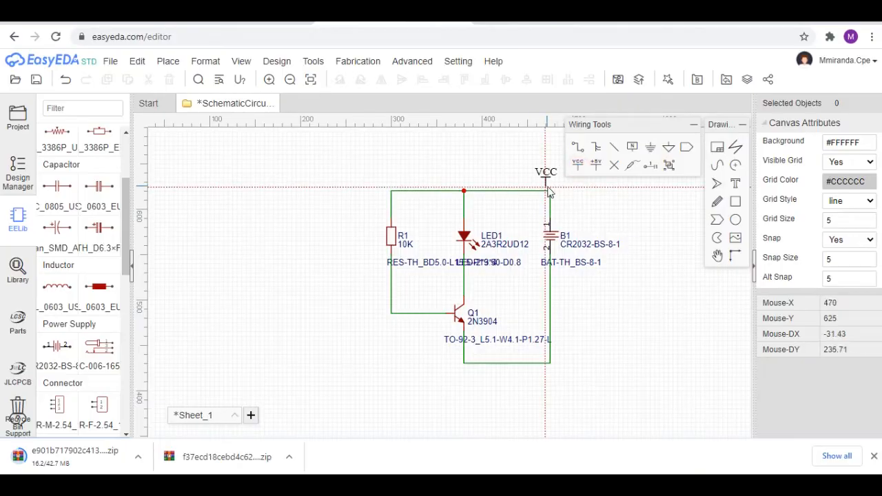
{"action": "left_click", "coordinate": [549, 191]}
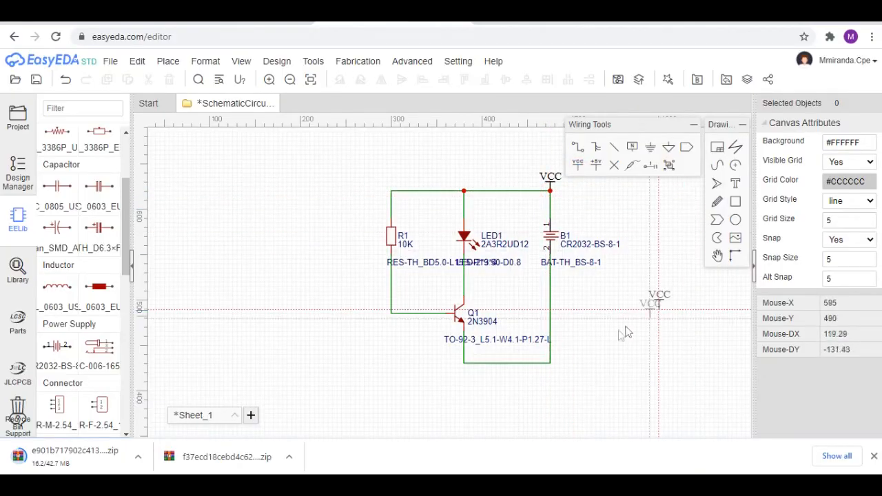
{"action": "left_click", "coordinate": [651, 147]}
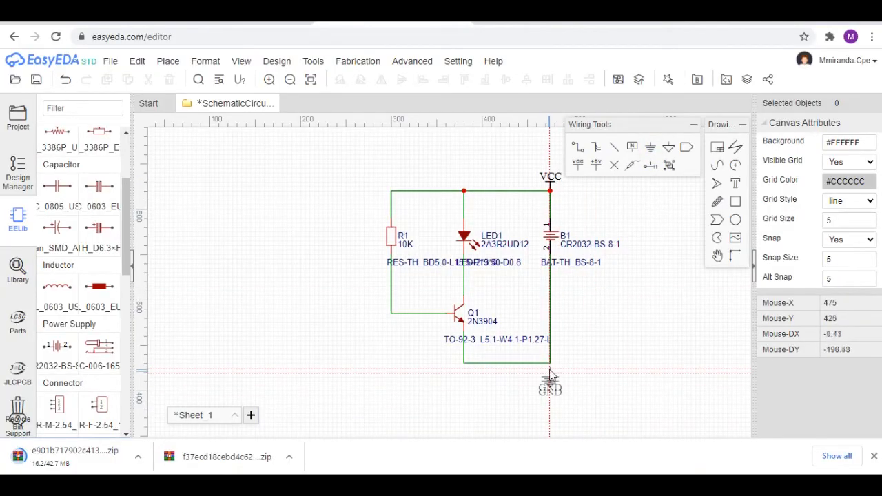
{"action": "left_click", "coordinate": [550, 364]}
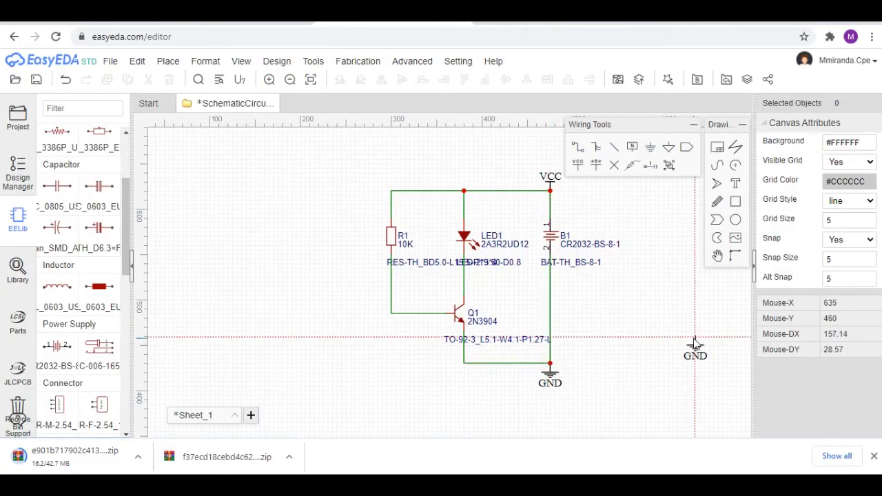
{"action": "key", "text": "Escape"}
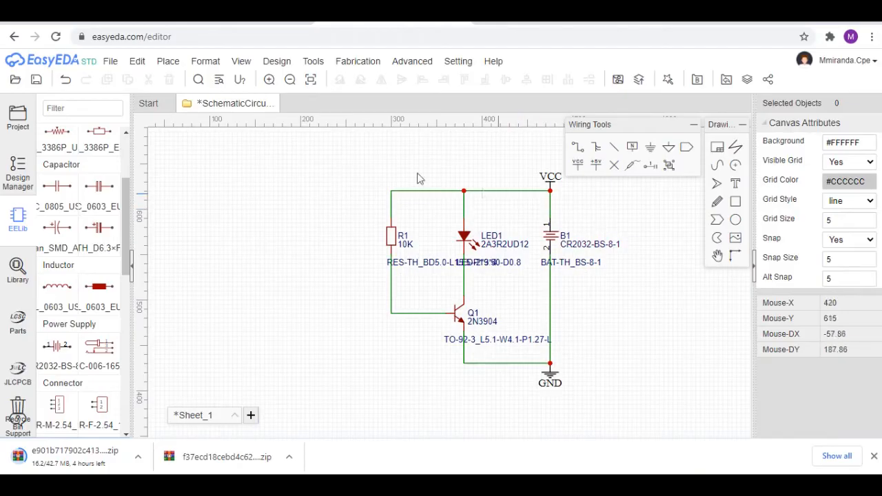
Save the completed schematic with its VCC and GND symbols.
{"action": "left_click", "coordinate": [110, 62]}
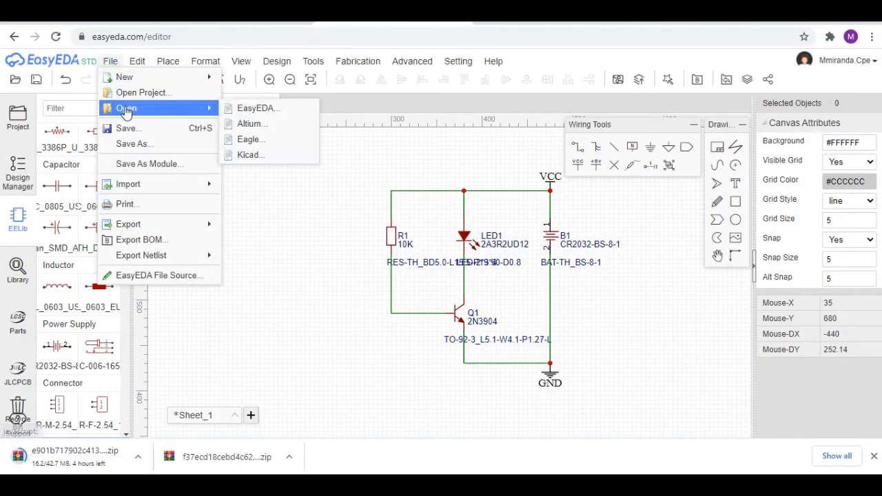
{"action": "left_click", "coordinate": [140, 135]}
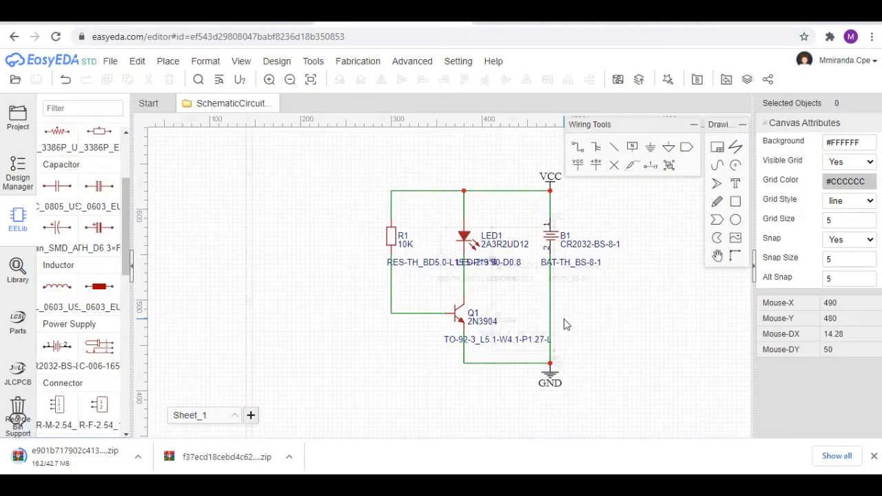
{"action": "scroll", "coordinate": [592, 319], "scroll_direction": "down", "scroll_amount": 3}
{"action": "scroll", "coordinate": [597, 315], "scroll_direction": "up", "scroll_amount": 3}
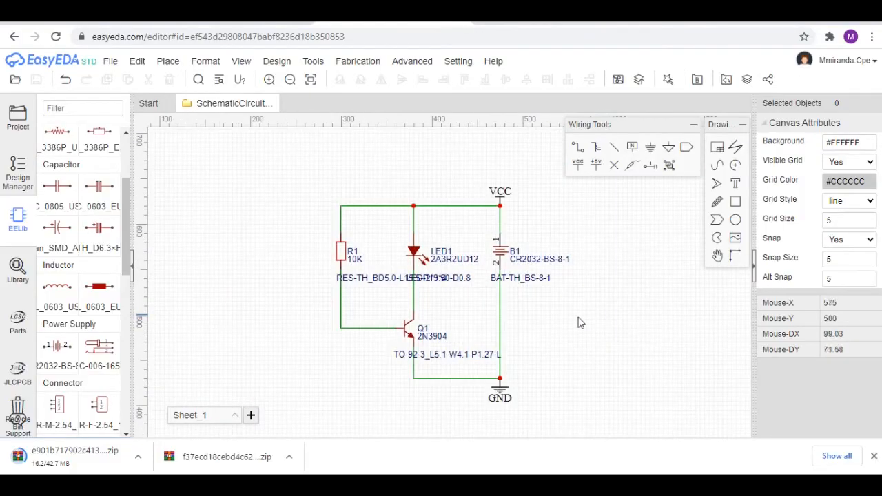
Try to select the whole circuit and move it as one group.
{"action": "left_click_drag", "start_coordinate": [588, 414], "coordinate": [327, 196]}
{"action": "left_click_drag", "start_coordinate": [461, 311], "coordinate": [427, 301]}
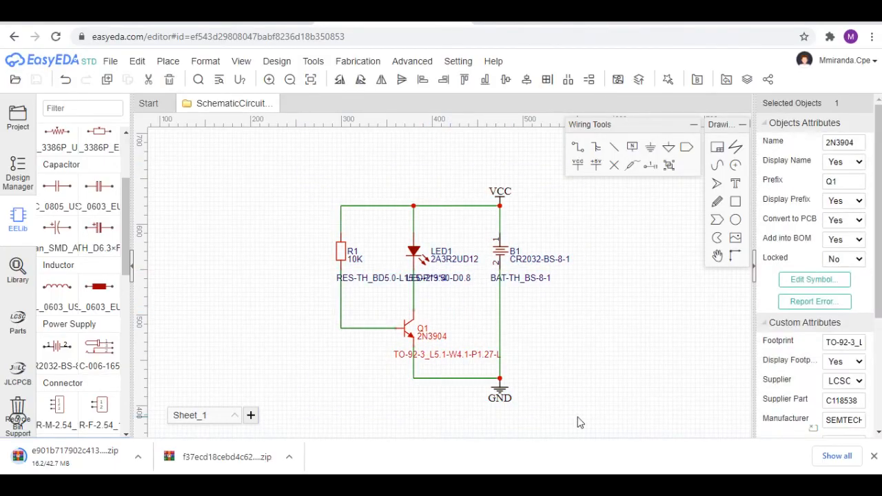
{"action": "left_click_drag", "start_coordinate": [569, 417], "coordinate": [319, 183]}
{"action": "left_click_drag", "start_coordinate": [454, 207], "coordinate": [355, 194]}
{"action": "left_click_drag", "start_coordinate": [576, 422], "coordinate": [330, 179]}
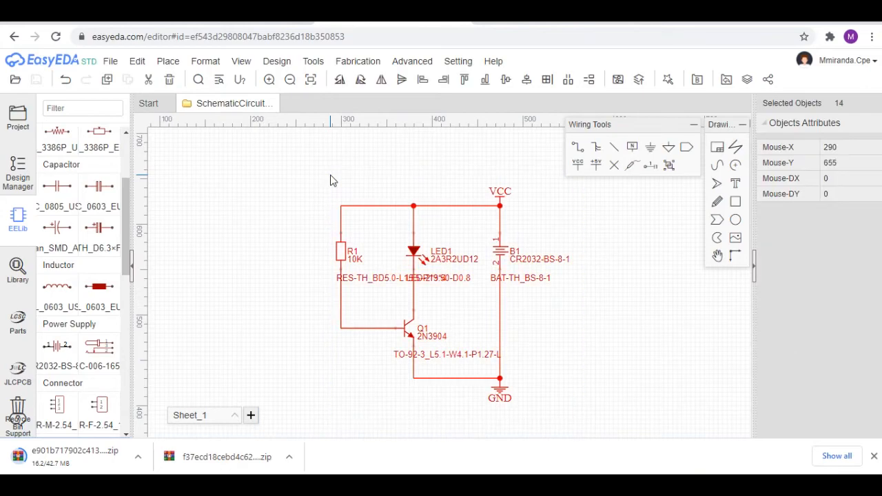
{"action": "left_click_drag", "start_coordinate": [390, 203], "coordinate": [361, 202]}
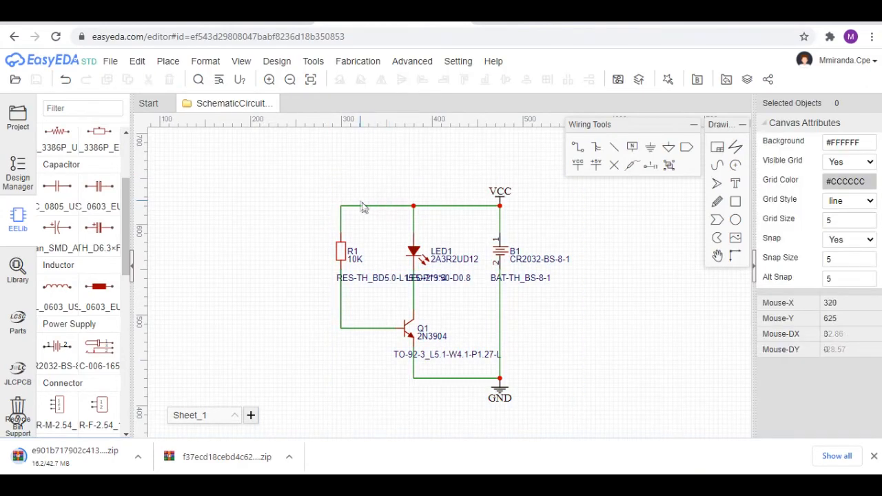
Select all components and wires of the circuit and move them together to the left and slightly upward on the sheet.
{"action": "left_click_drag", "start_coordinate": [583, 425], "coordinate": [334, 178]}
{"action": "left_click_drag", "start_coordinate": [339, 249], "coordinate": [236, 236]}
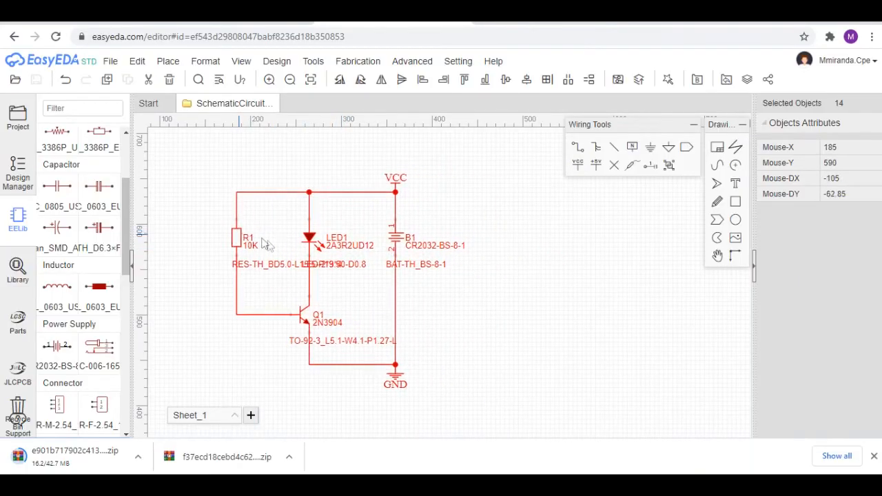
{"action": "left_click", "coordinate": [541, 321]}
Place a voltage probe on the wire at LED1's upper pin.
{"action": "scroll", "coordinate": [541, 321], "scroll_direction": "down", "scroll_amount": 3}
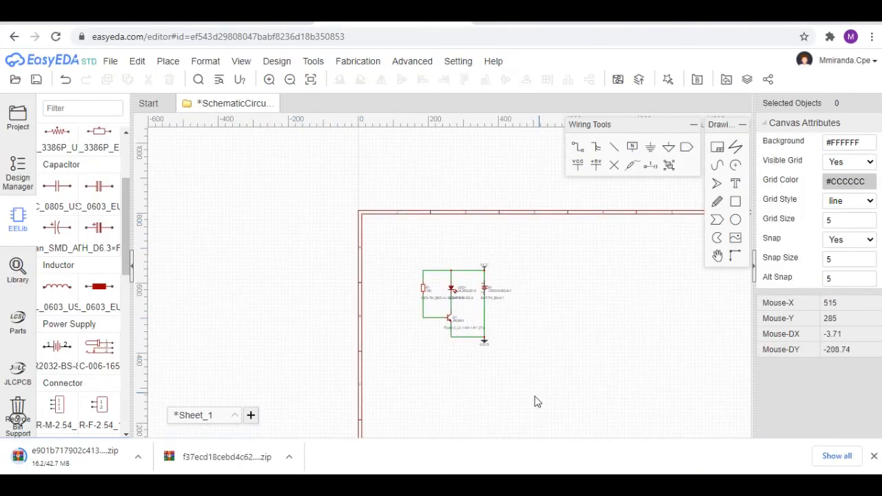
{"action": "scroll", "coordinate": [534, 352], "scroll_direction": "up", "scroll_amount": 1}
{"action": "scroll", "coordinate": [520, 272], "scroll_direction": "up", "scroll_amount": 1}
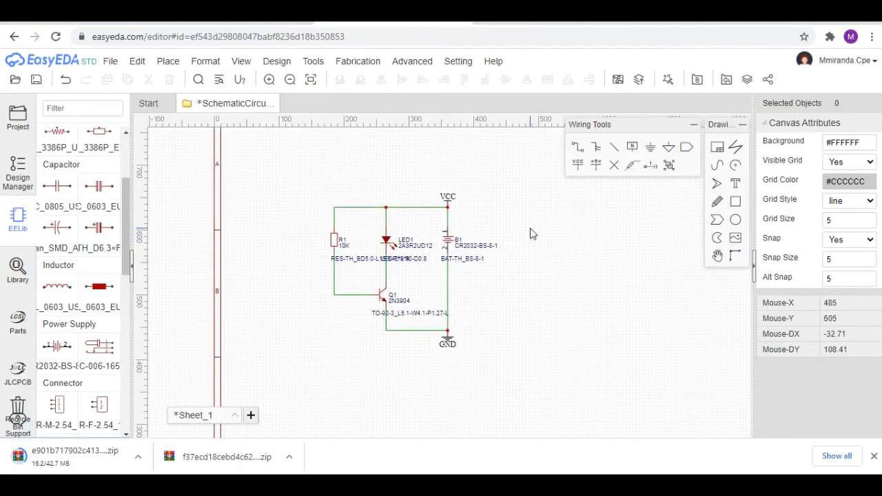
{"action": "scroll", "coordinate": [530, 234], "scroll_direction": "up", "scroll_amount": 1}
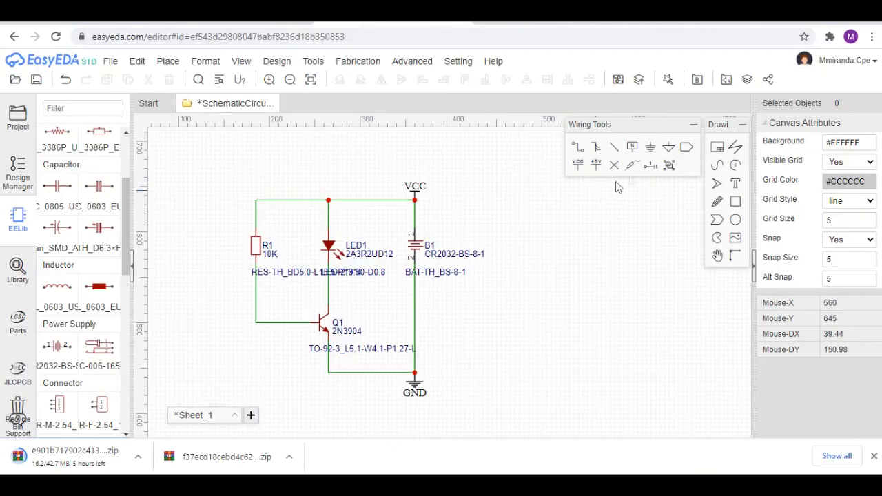
{"action": "left_click", "coordinate": [630, 169]}
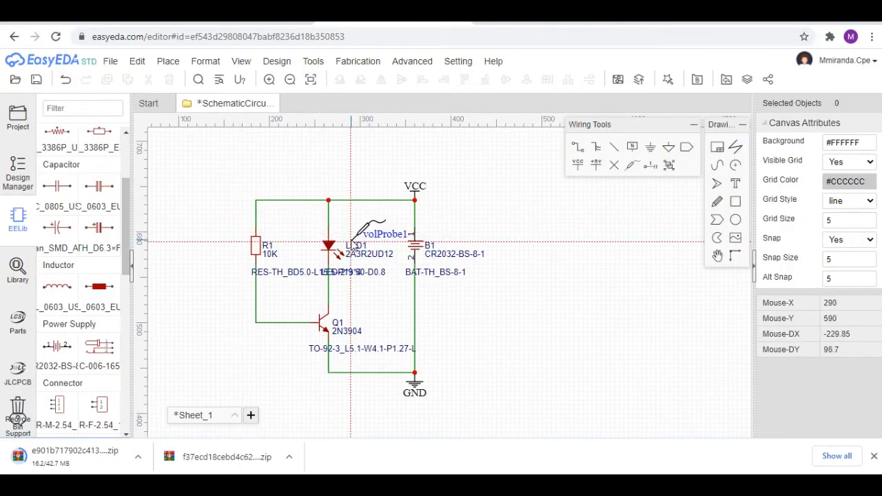
{"action": "left_click", "coordinate": [329, 222]}
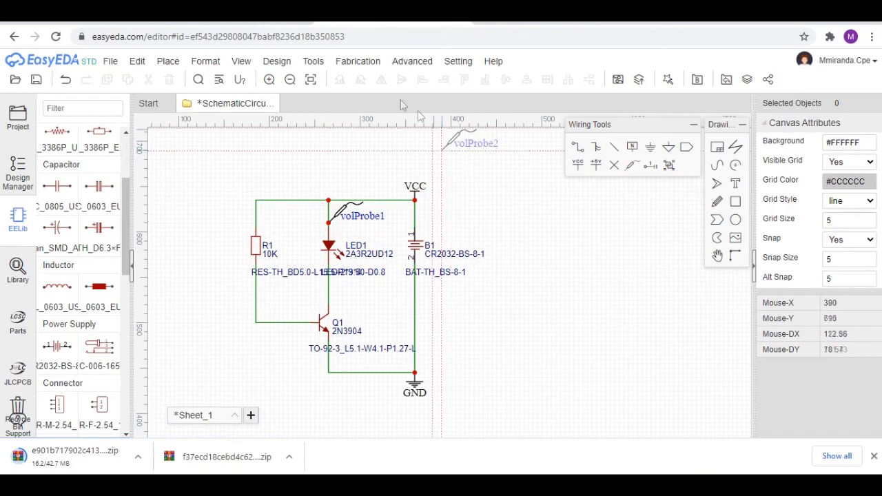
{"action": "key", "text": "Escape"}
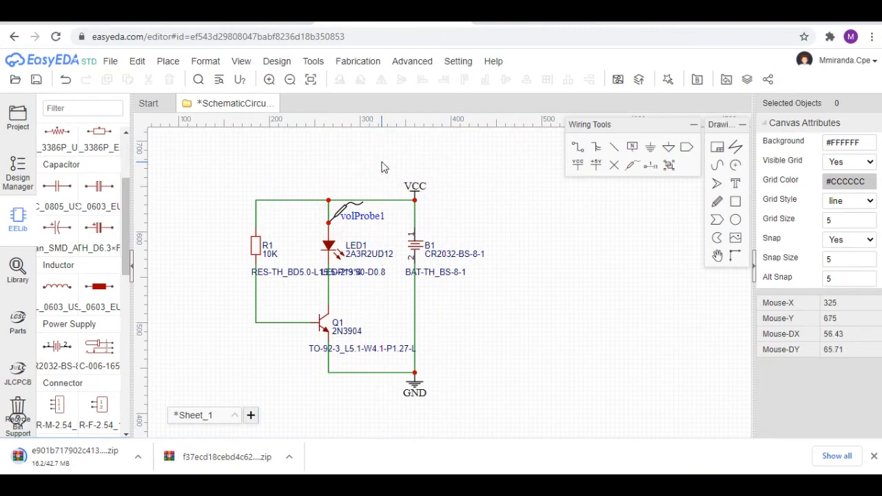
{"action": "left_click", "coordinate": [137, 61]}
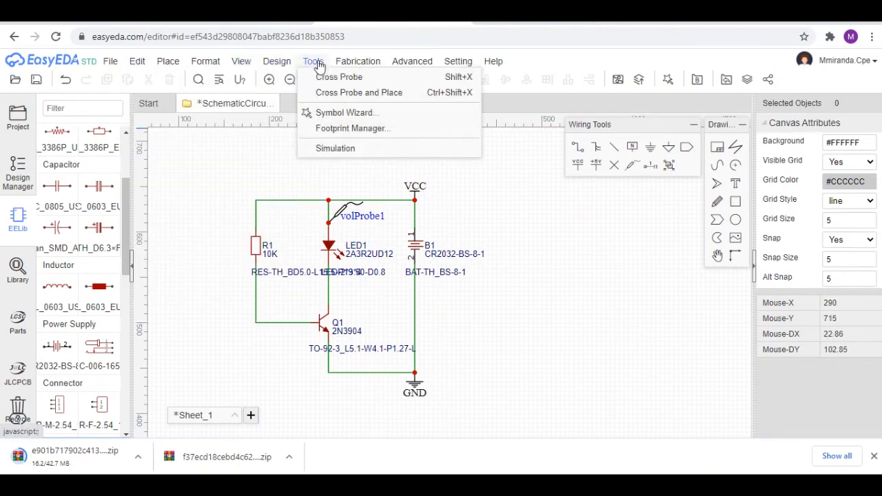
{"action": "mouse_move", "coordinate": [317, 65]}
{"action": "left_click", "coordinate": [331, 153]}
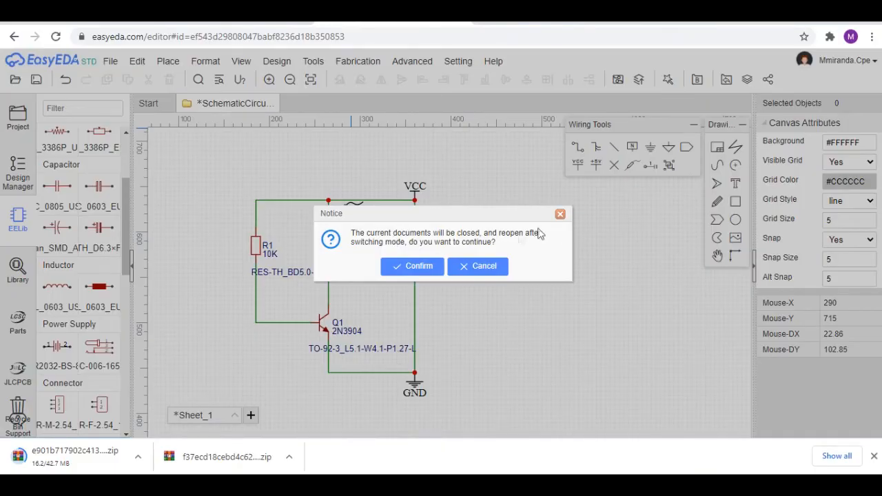
{"action": "left_click", "coordinate": [560, 215]}
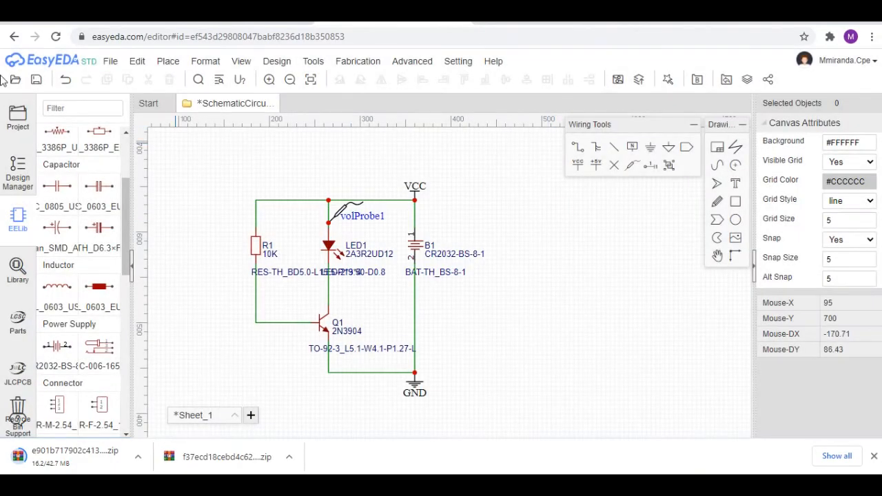
Save the schematic with the voltage probe added.
{"action": "mouse_move", "coordinate": [111, 71]}
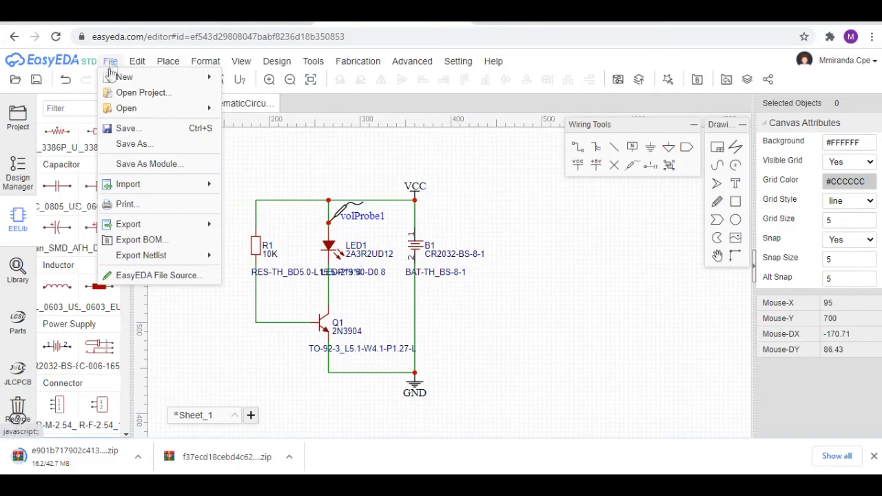
{"action": "left_click", "coordinate": [126, 128]}
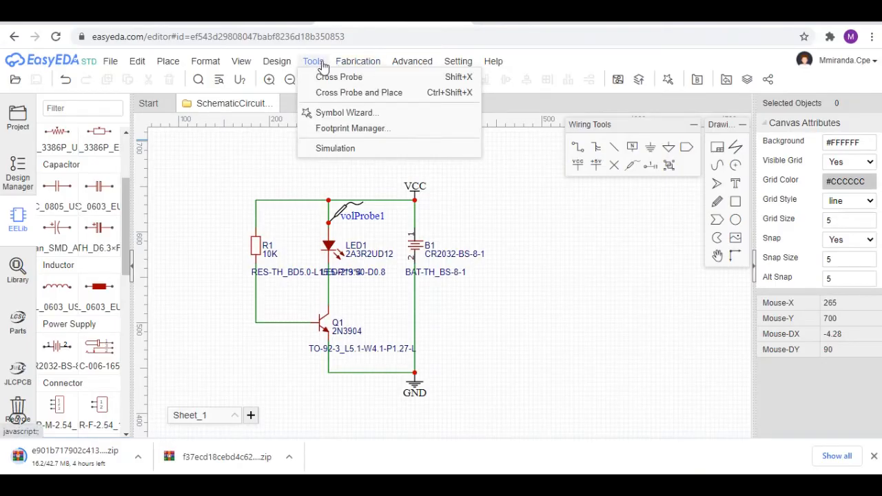
Switch the editor to simulation mode, agreeing to reopen the current documents, and show the opened projects list.
{"action": "left_click", "coordinate": [327, 149]}
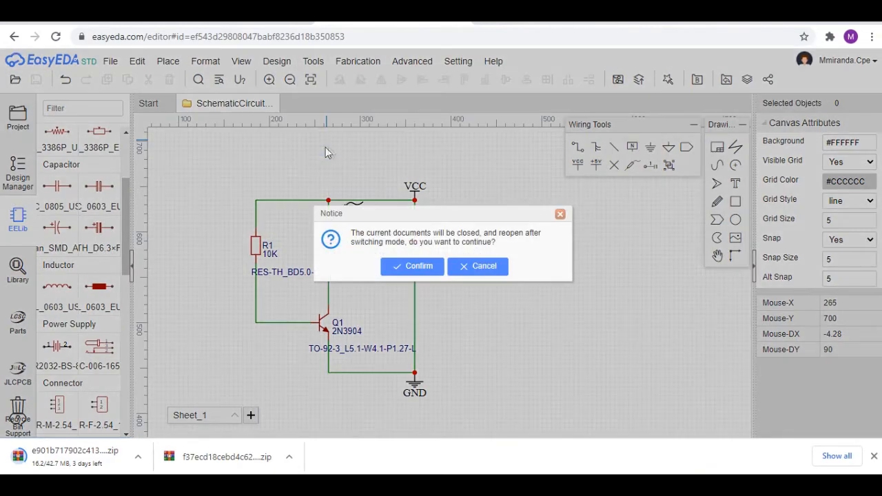
{"action": "left_click", "coordinate": [413, 269]}
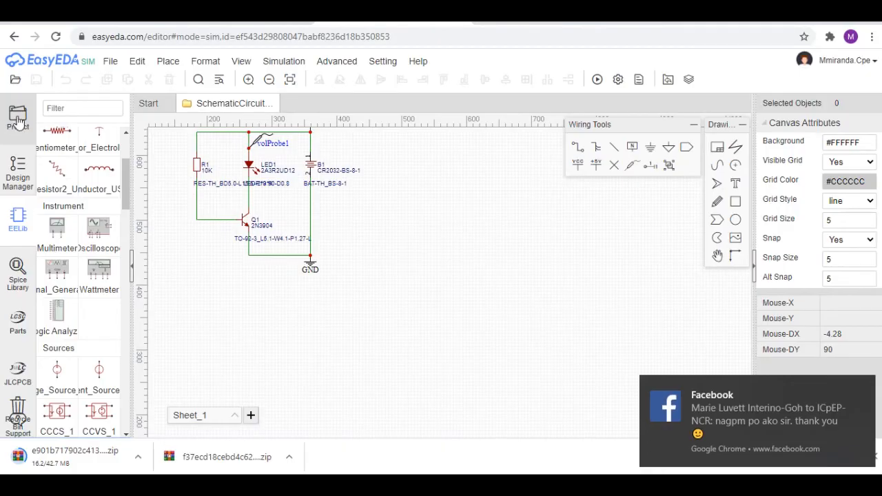
{"action": "left_click", "coordinate": [18, 118]}
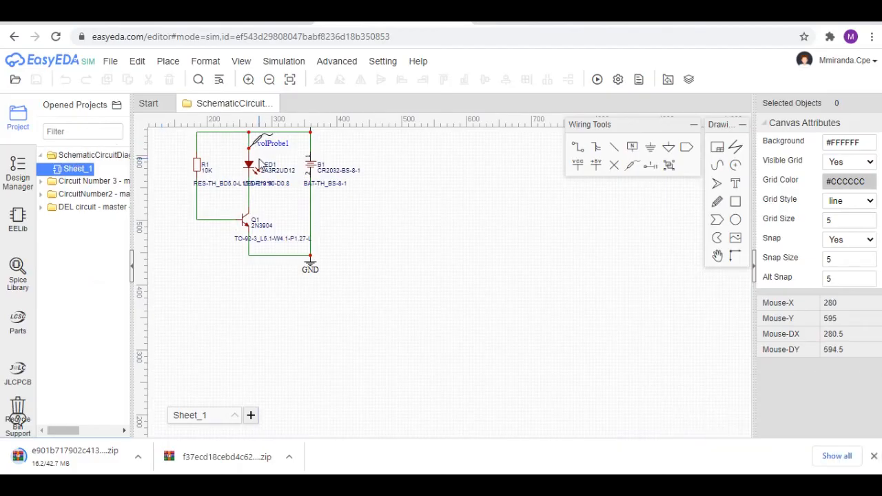
{"action": "scroll", "coordinate": [349, 237], "scroll_direction": "down", "scroll_amount": 1}
{"action": "scroll", "coordinate": [348, 234], "scroll_direction": "down", "scroll_amount": 1}
{"action": "scroll", "coordinate": [321, 226], "scroll_direction": "up", "scroll_amount": 4}
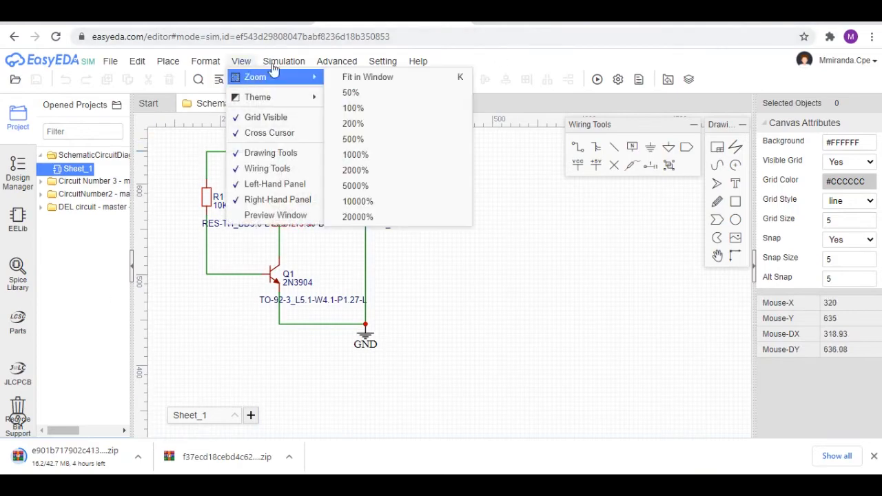
Try to run the simulation of the circuit with the voltage probe in place.
{"action": "mouse_move", "coordinate": [282, 63]}
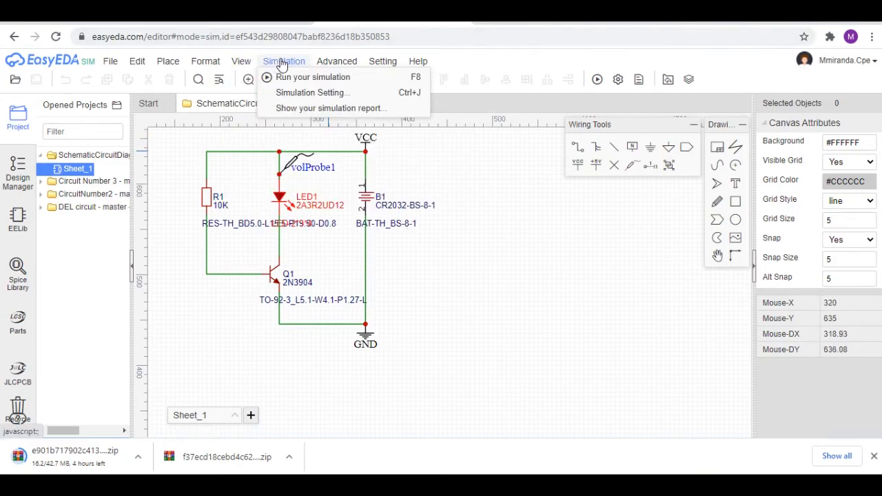
{"action": "left_click", "coordinate": [148, 104]}
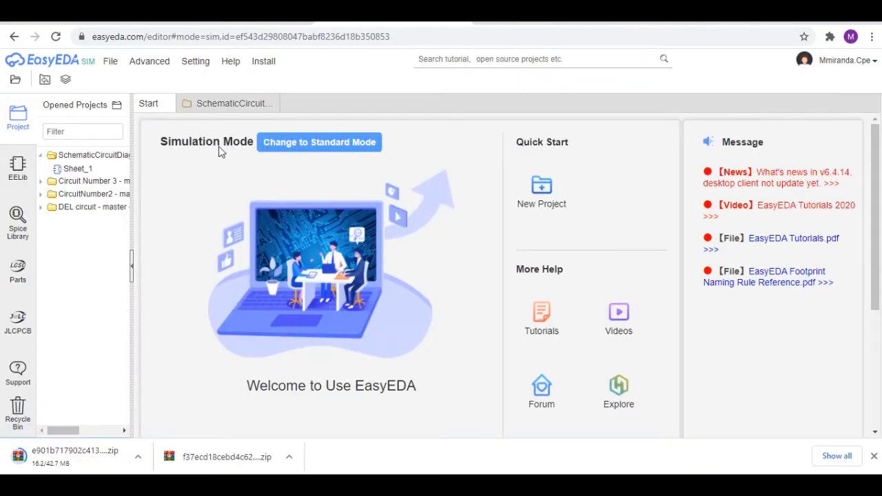
{"action": "left_click", "coordinate": [231, 103]}
{"action": "mouse_move", "coordinate": [303, 53]}
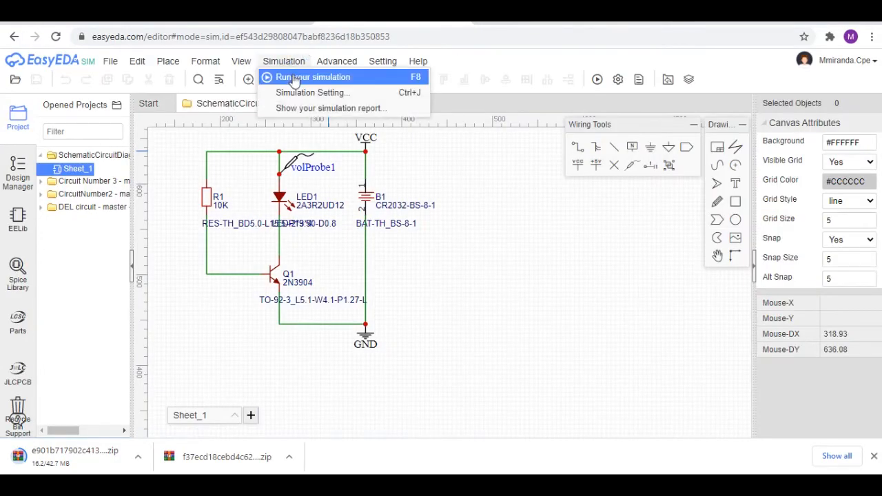
{"action": "left_click", "coordinate": [293, 78]}
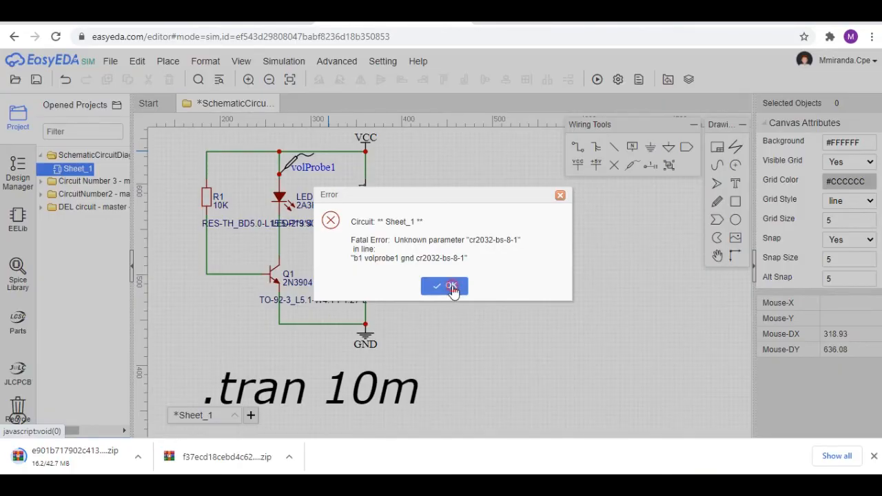
{"action": "left_click", "coordinate": [450, 286]}
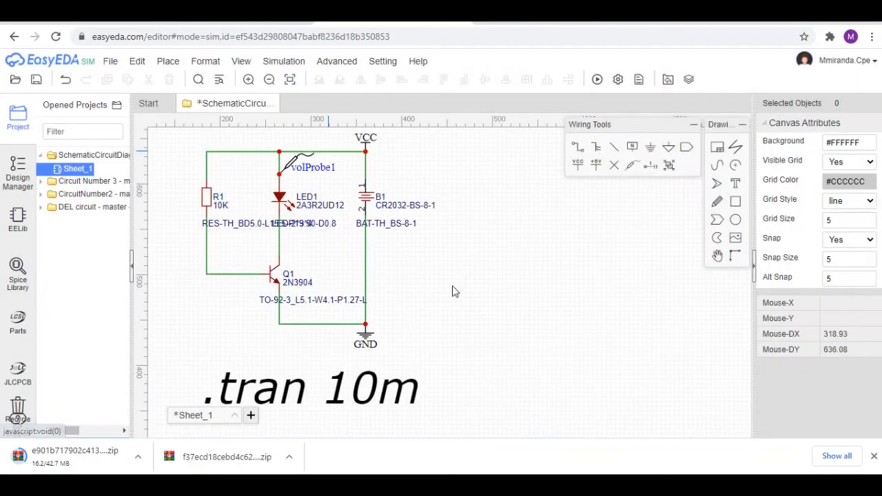
Delete the voltage probe from the wire above LED1.
{"action": "left_click", "coordinate": [25, 178]}
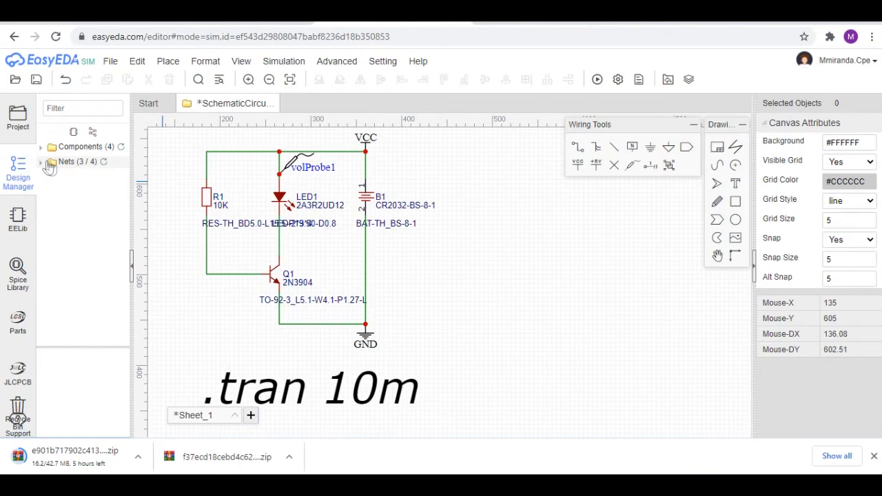
{"action": "left_click", "coordinate": [291, 167]}
{"action": "left_click_drag", "start_coordinate": [291, 167], "coordinate": [338, 181]}
{"action": "key", "text": "Delete"}
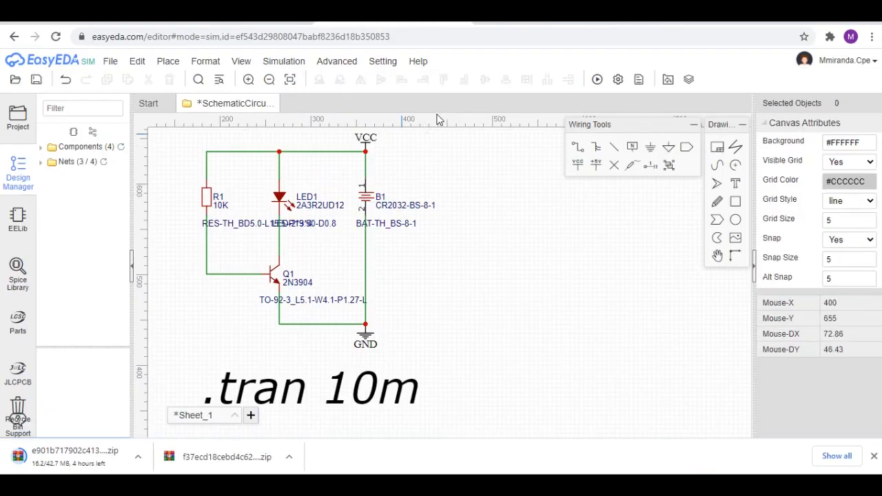
Save the schematic without the voltage probe.
{"action": "left_click", "coordinate": [211, 63]}
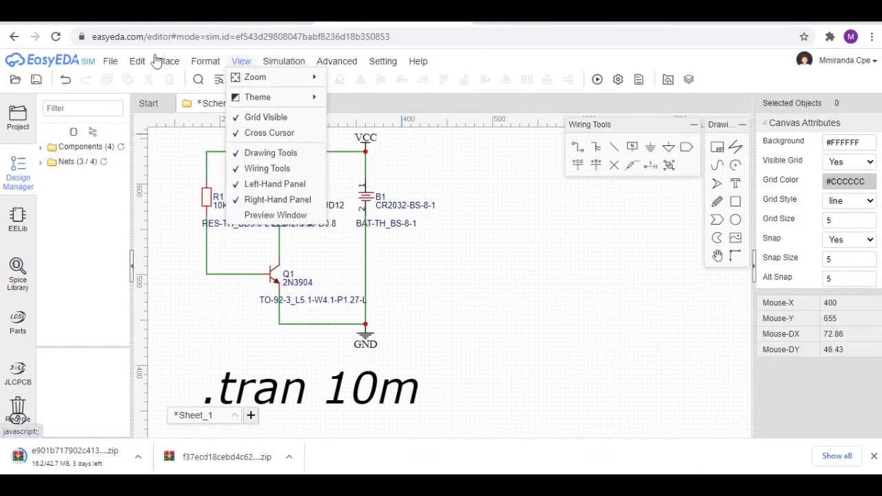
{"action": "mouse_move", "coordinate": [158, 64]}
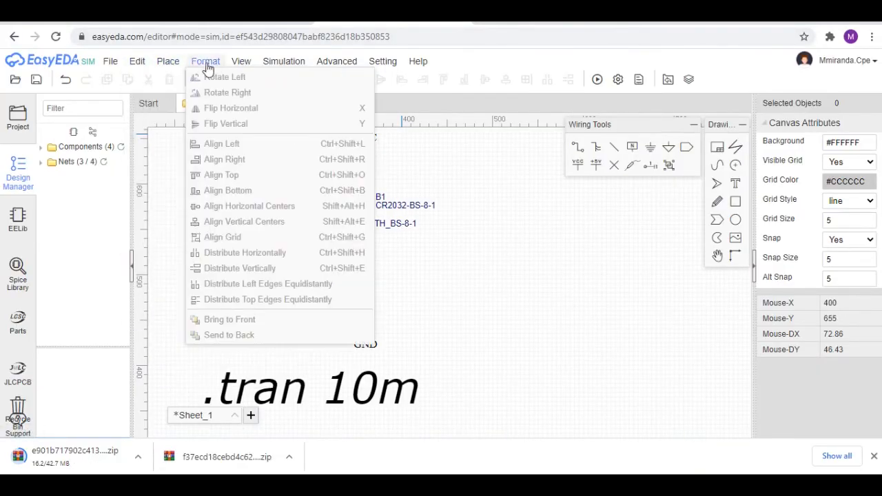
{"action": "mouse_move", "coordinate": [253, 64]}
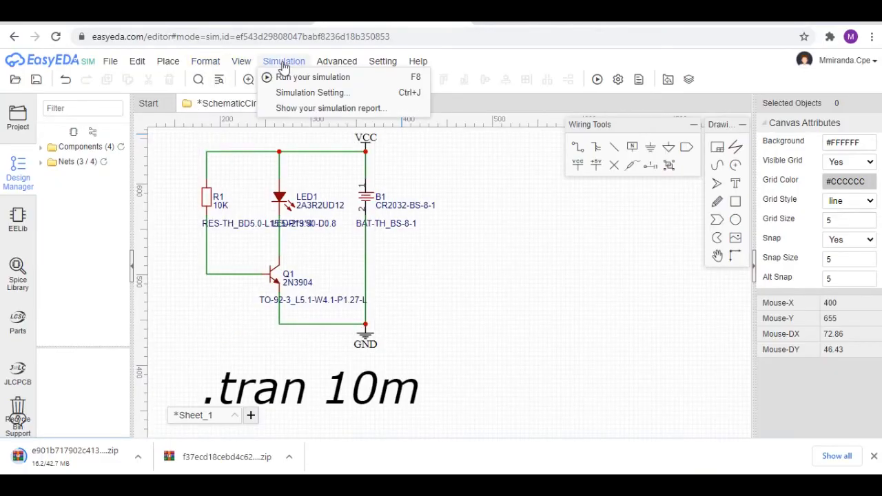
{"action": "mouse_move", "coordinate": [349, 66]}
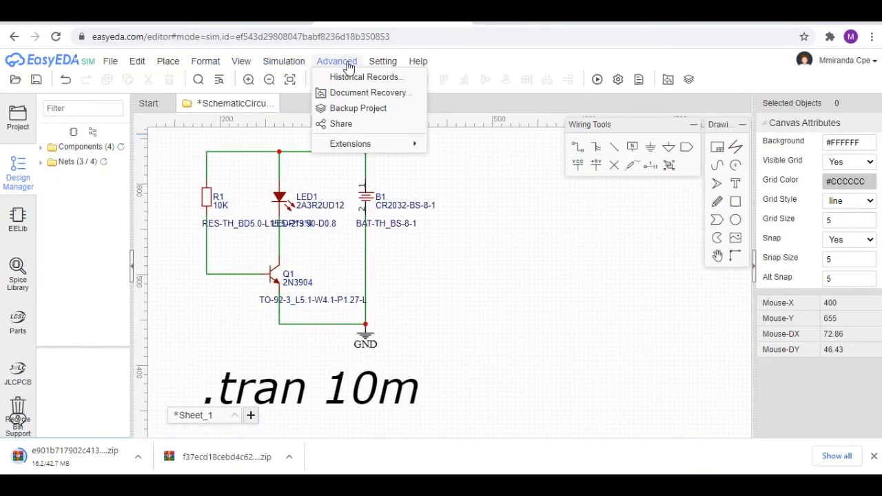
{"action": "mouse_move", "coordinate": [378, 67]}
{"action": "mouse_move", "coordinate": [112, 62]}
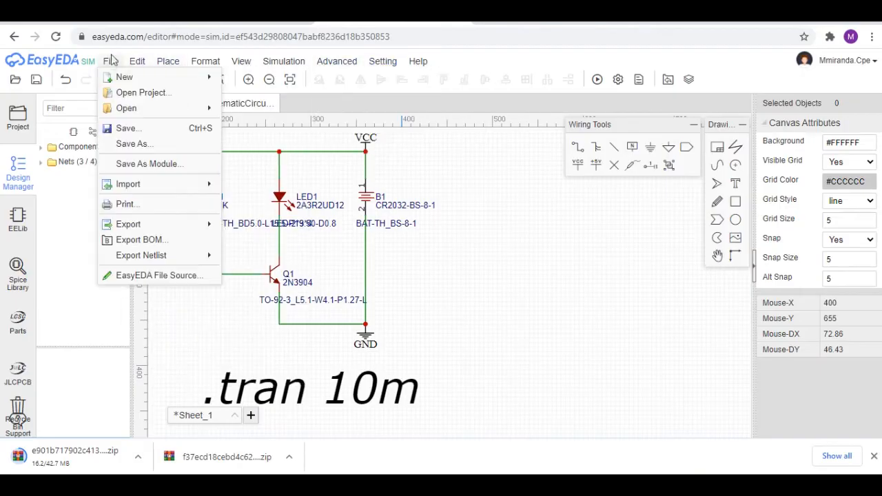
{"action": "left_click", "coordinate": [131, 129]}
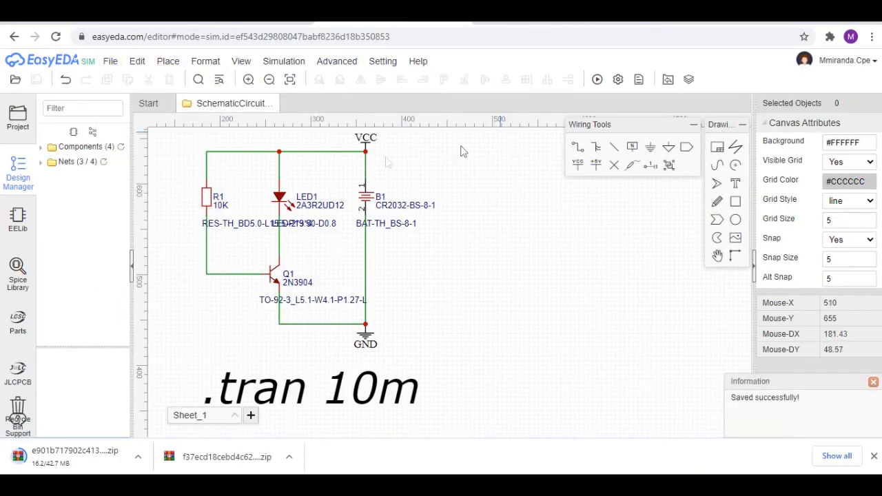
Try to run the circuit simulation again with the probe removed.
{"action": "left_click", "coordinate": [274, 63]}
{"action": "left_click", "coordinate": [289, 76]}
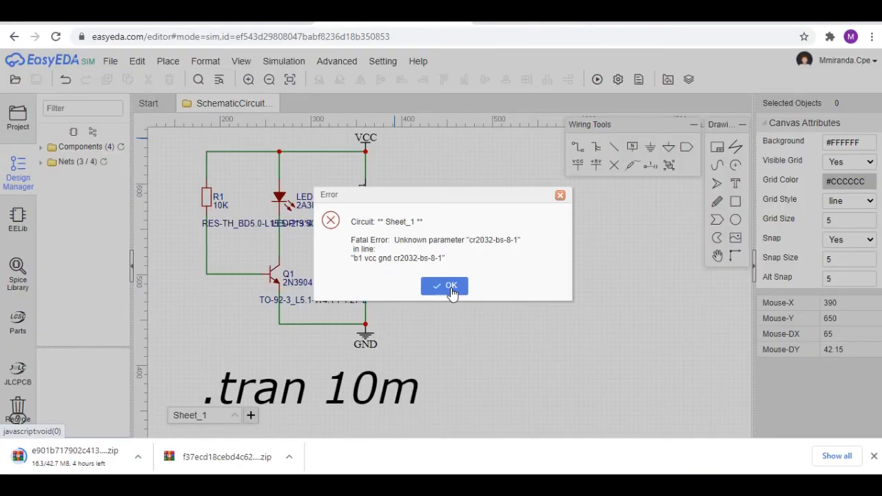
{"action": "left_click", "coordinate": [451, 286]}
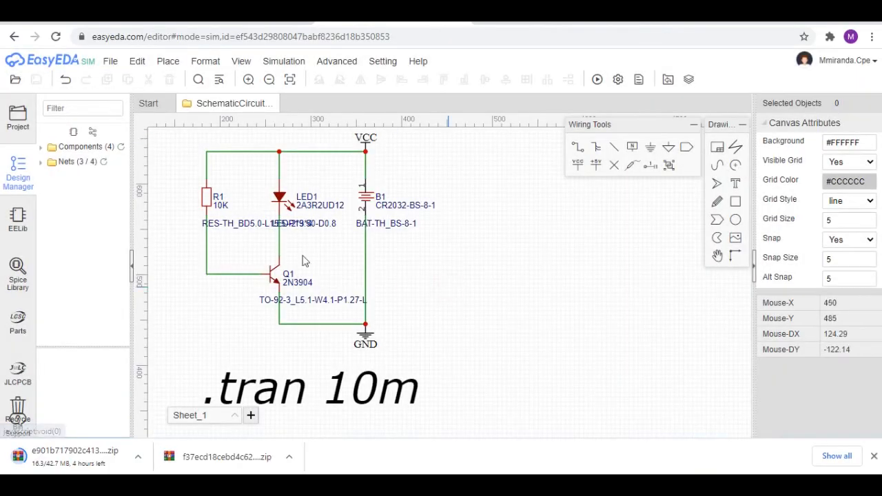
Look through the simulation component library and the Spice Library for available parts.
{"action": "left_click", "coordinate": [19, 217]}
{"action": "scroll", "coordinate": [96, 307], "scroll_direction": "down", "scroll_amount": 1}
{"action": "scroll", "coordinate": [96, 307], "scroll_direction": "down", "scroll_amount": 3}
{"action": "scroll", "coordinate": [93, 269], "scroll_direction": "up", "scroll_amount": 6}
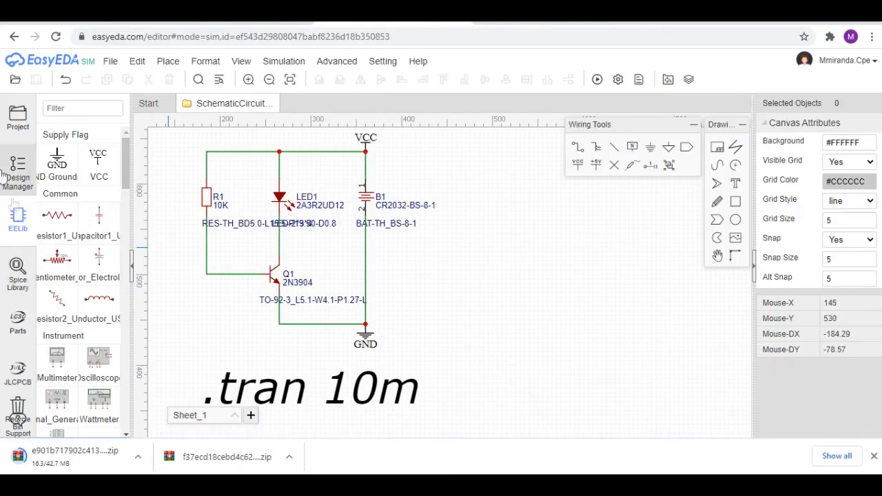
{"action": "left_click", "coordinate": [18, 270]}
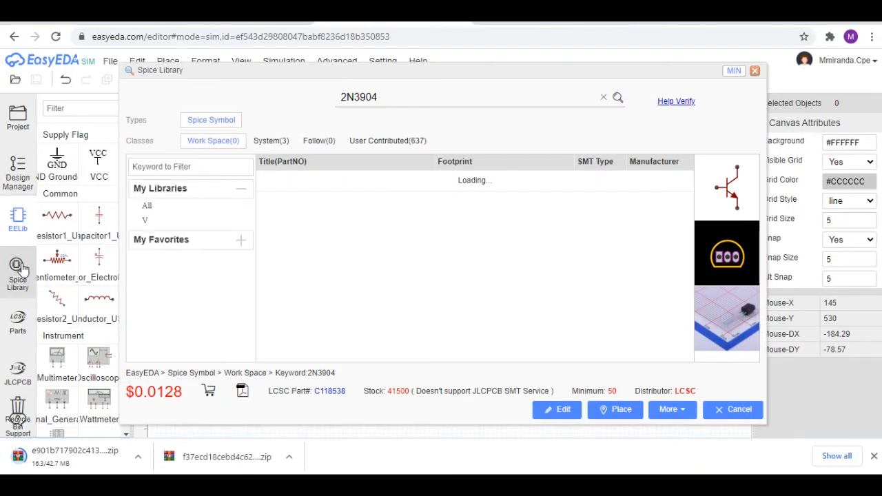
{"action": "left_click", "coordinate": [755, 72]}
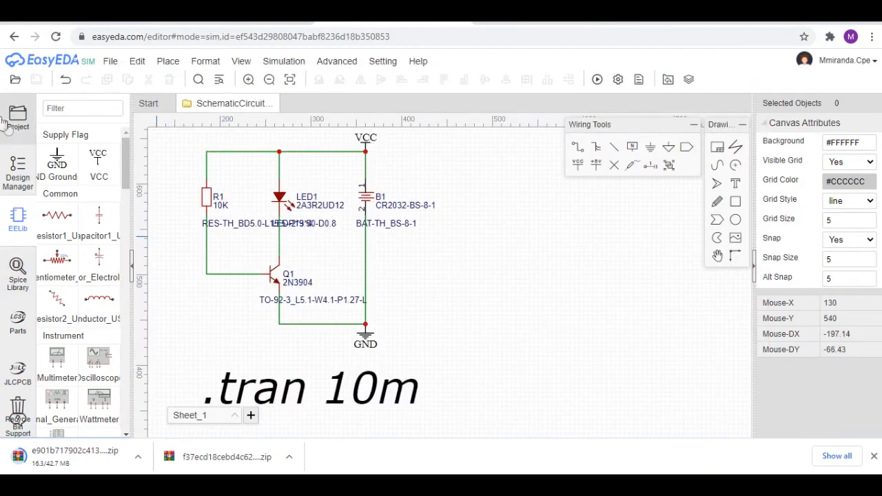
{"action": "left_click", "coordinate": [20, 119]}
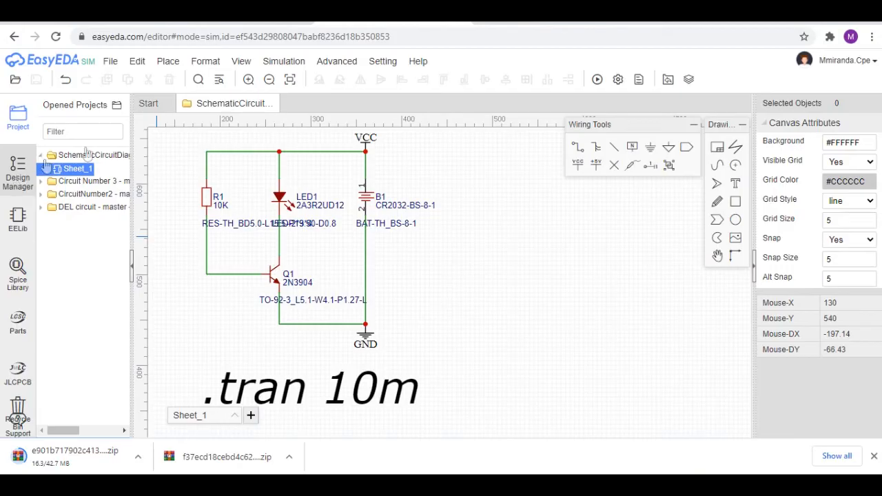
{"action": "mouse_move", "coordinate": [244, 63]}
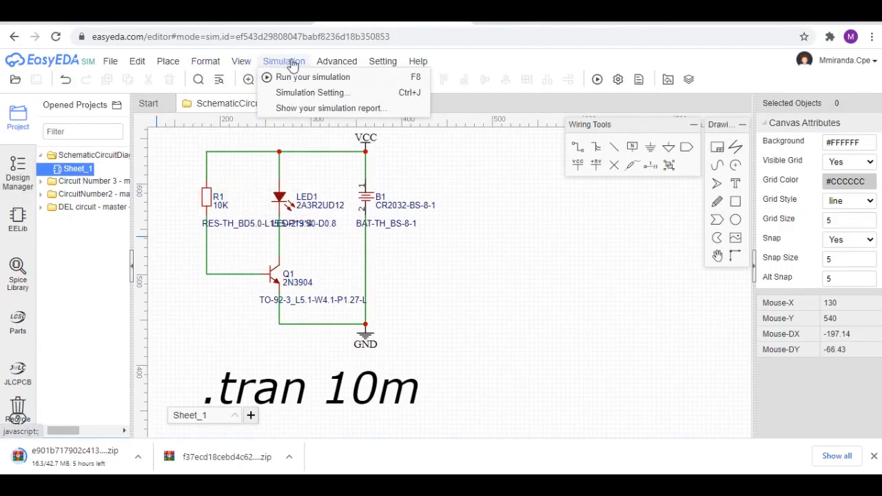
{"action": "scroll", "coordinate": [178, 250], "scroll_direction": "down", "scroll_amount": 2}
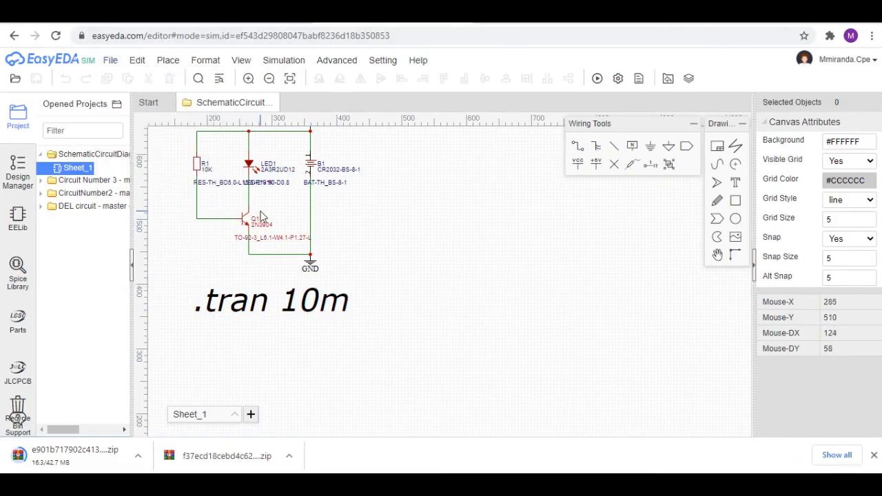
{"action": "scroll", "coordinate": [260, 216], "scroll_direction": "down", "scroll_amount": 2}
{"action": "scroll", "coordinate": [276, 200], "scroll_direction": "up", "scroll_amount": 4}
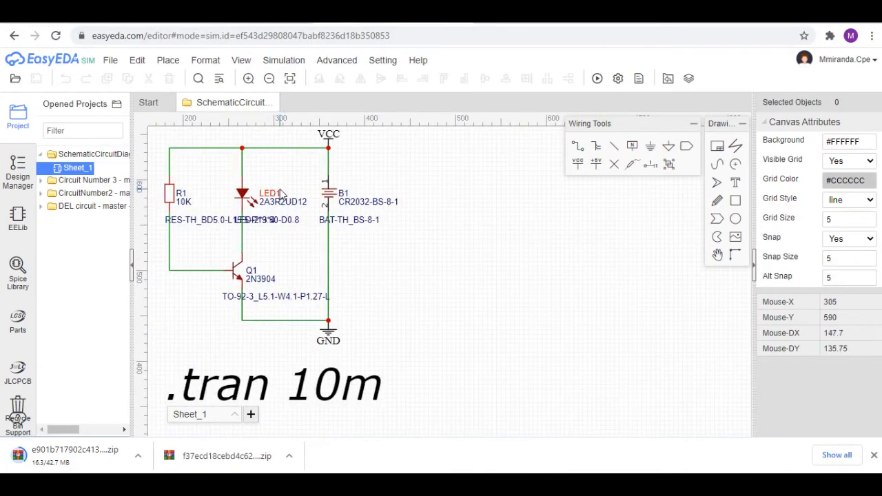
{"action": "scroll", "coordinate": [281, 195], "scroll_direction": "down", "scroll_amount": 1}
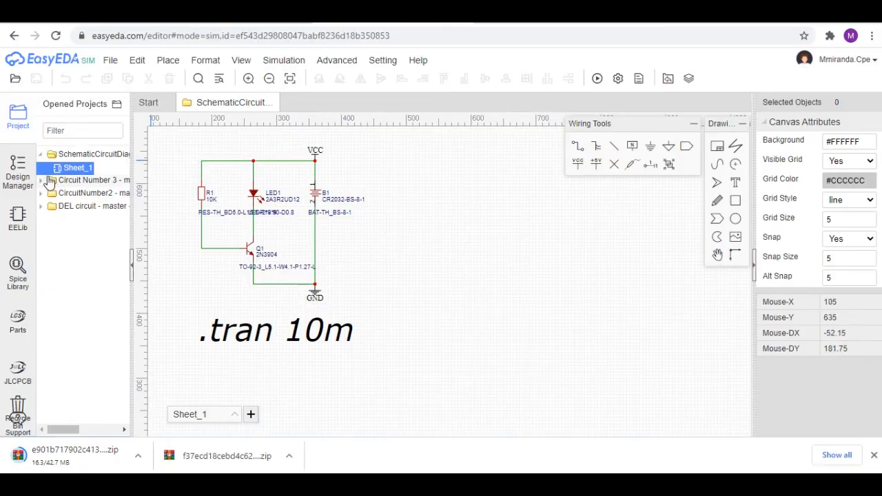
Switch the editor back to standard mode from the start page, agreeing to reopen the current documents.
{"action": "left_click", "coordinate": [153, 104]}
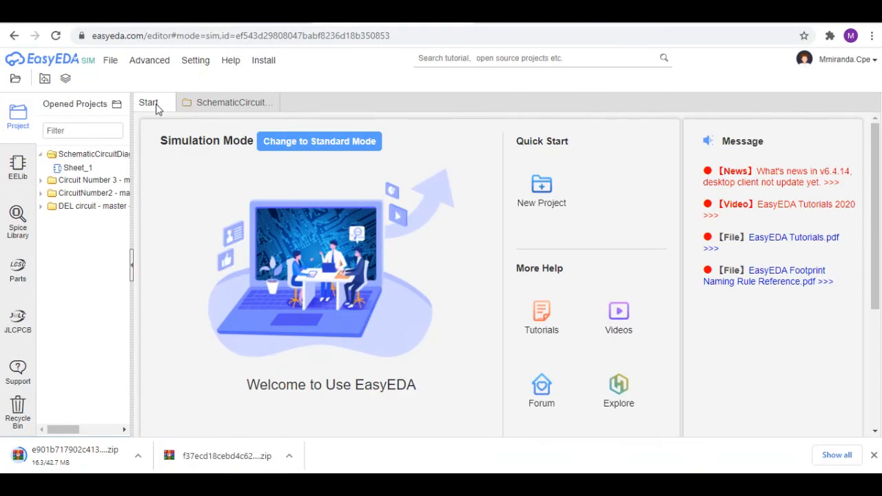
{"action": "left_click", "coordinate": [340, 147]}
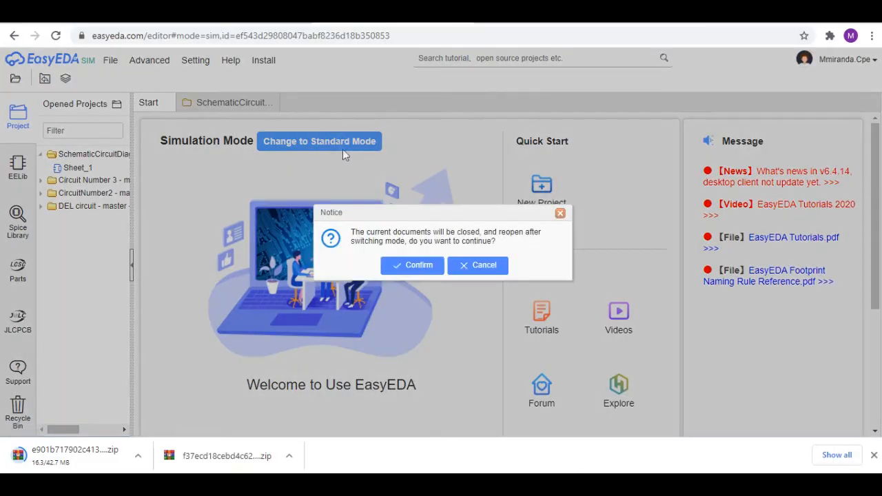
{"action": "left_click", "coordinate": [425, 269]}
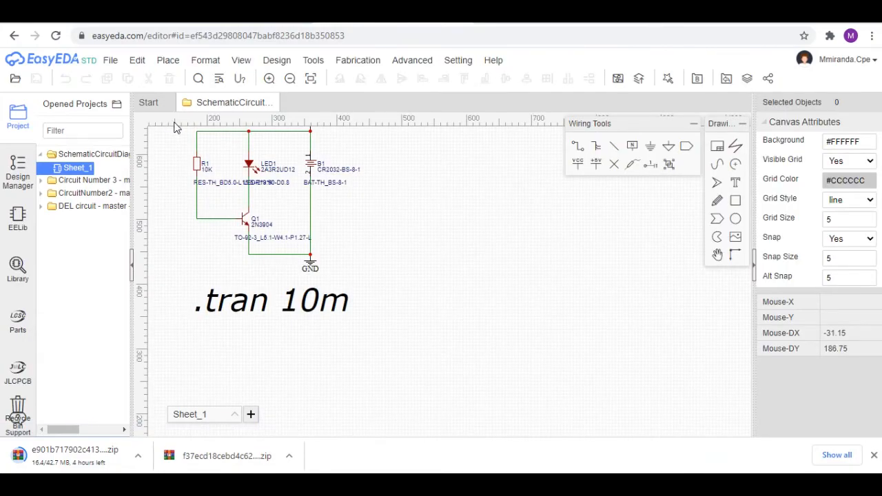
Review the assigned footprints and pin mappings of B1, LED1, Q1 and R1 in the Footprint Manager.
{"action": "left_click", "coordinate": [310, 60]}
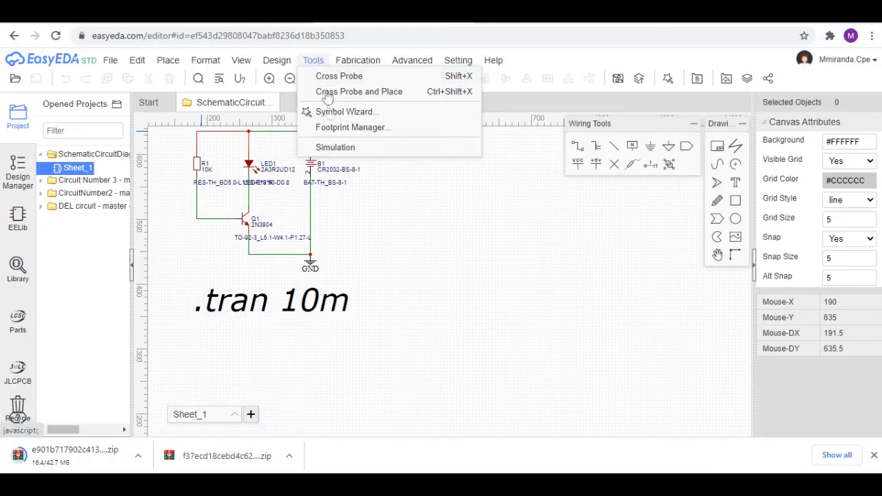
{"action": "left_click", "coordinate": [341, 130]}
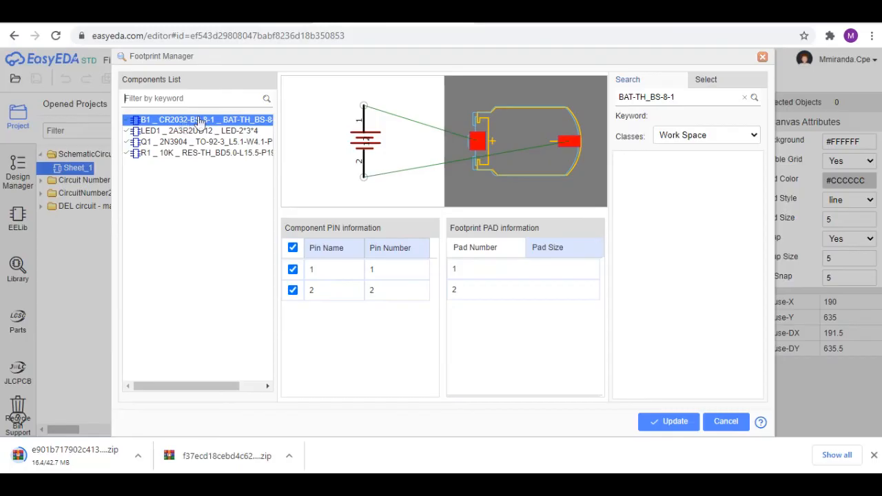
{"action": "left_click", "coordinate": [146, 131]}
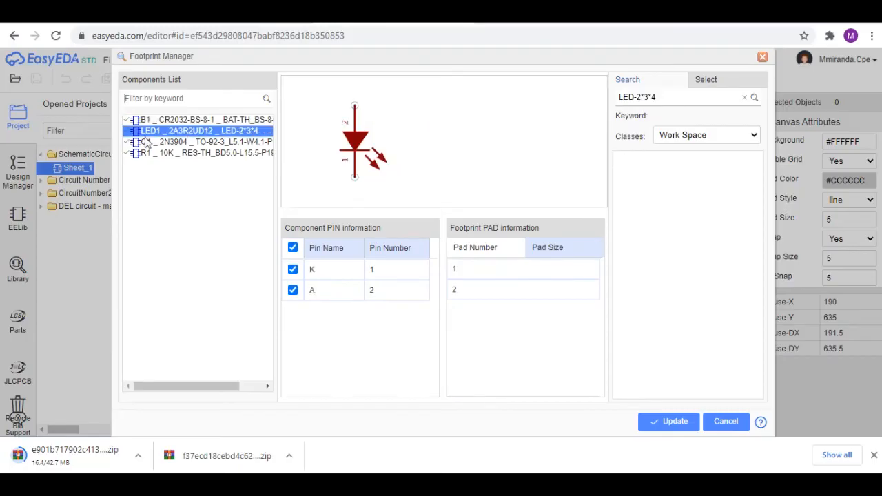
{"action": "left_click", "coordinate": [146, 142]}
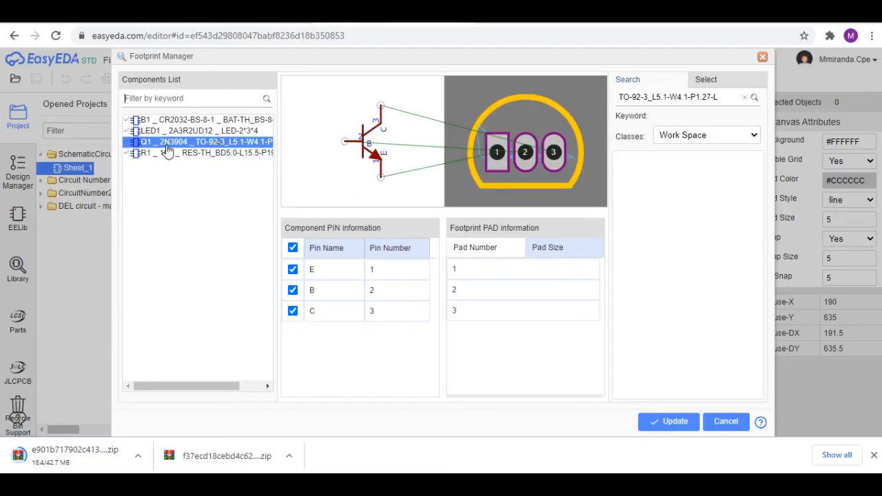
{"action": "left_click", "coordinate": [171, 153]}
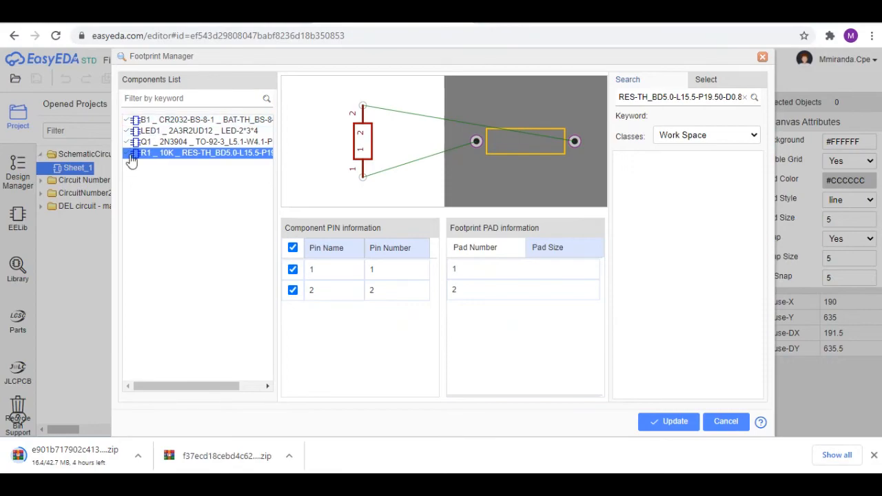
Apply the footprint update for the selected resistor R1 and close the Footprint Manager.
{"action": "left_click", "coordinate": [687, 426]}
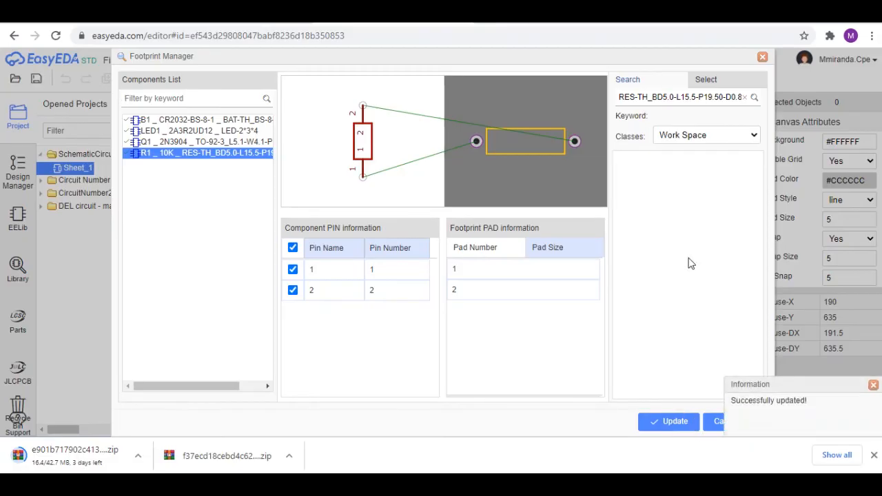
{"action": "left_click", "coordinate": [762, 57]}
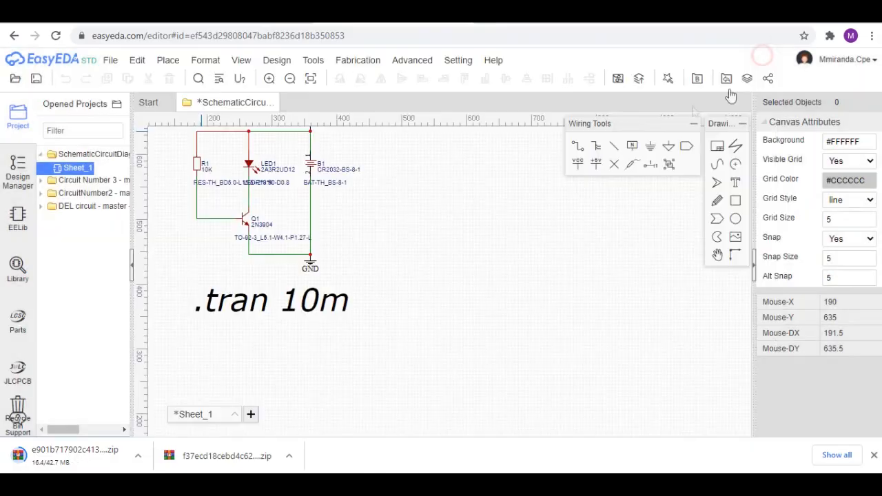
{"action": "scroll", "coordinate": [382, 191], "scroll_direction": "down", "scroll_amount": 4}
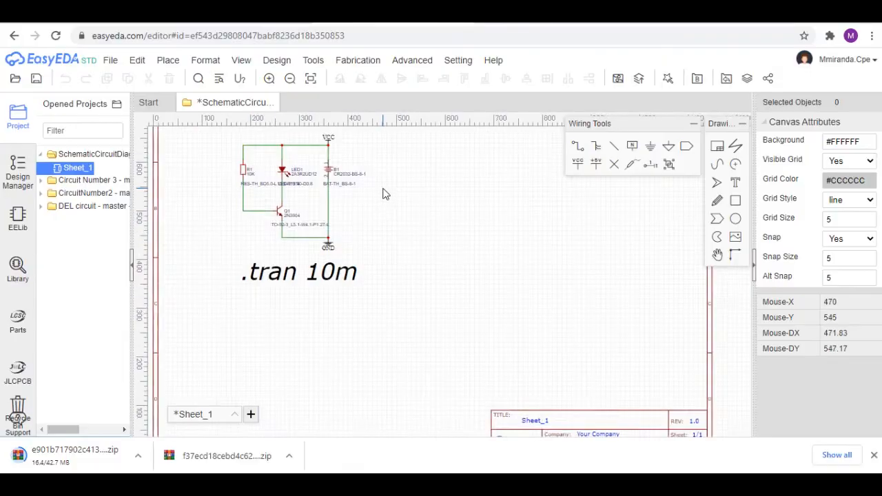
{"action": "scroll", "coordinate": [376, 167], "scroll_direction": "up", "scroll_amount": 2}
{"action": "scroll", "coordinate": [359, 157], "scroll_direction": "up", "scroll_amount": 1}
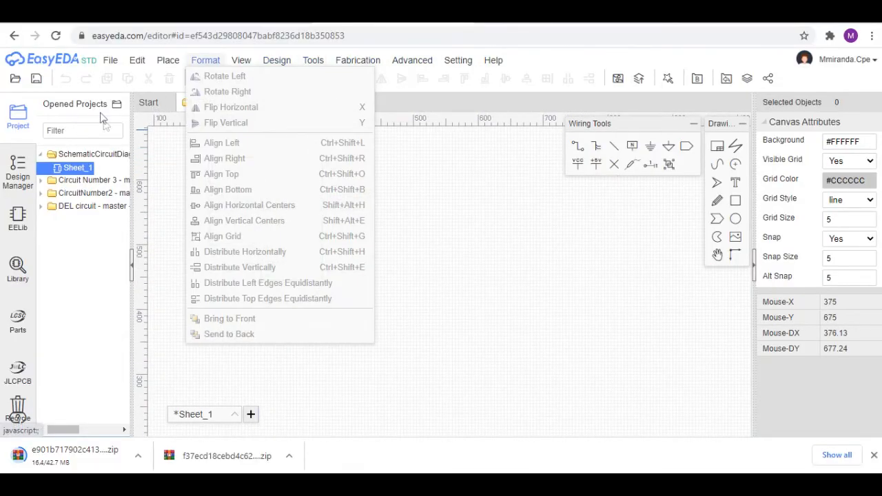
Try to convert the schematic to a PCB.
{"action": "left_click", "coordinate": [149, 103]}
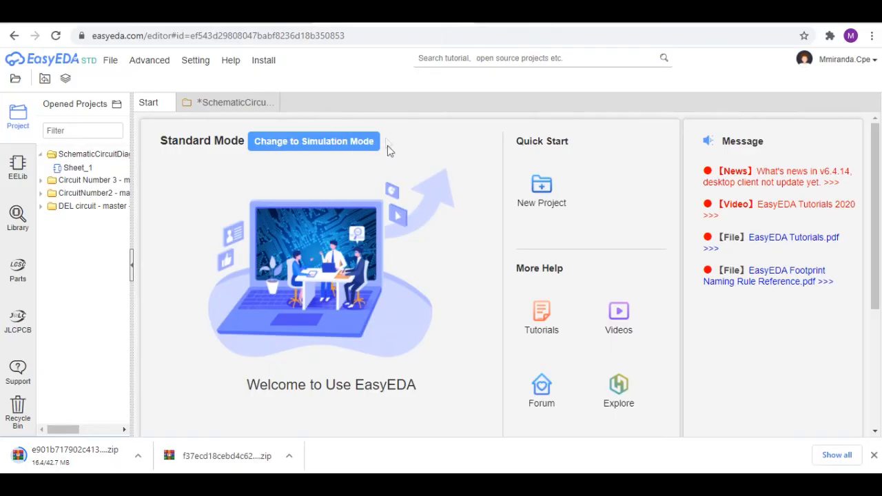
{"action": "left_click", "coordinate": [229, 102]}
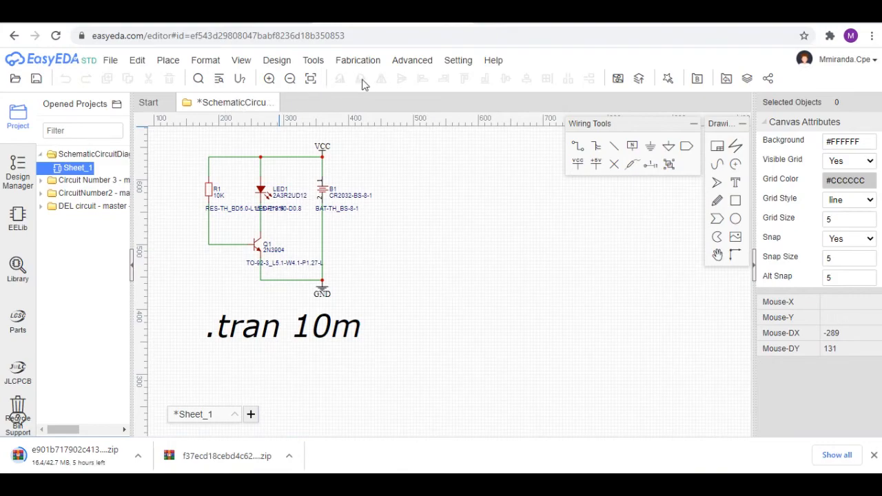
{"action": "mouse_move", "coordinate": [310, 64]}
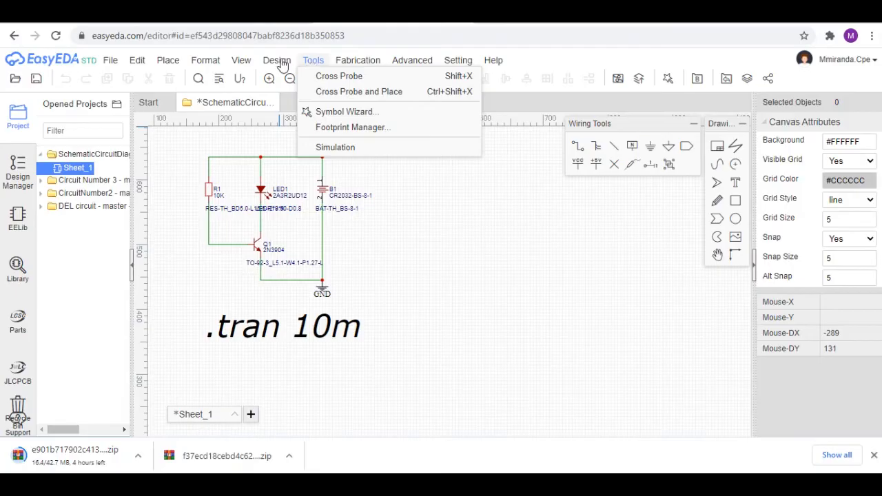
{"action": "mouse_move", "coordinate": [282, 65]}
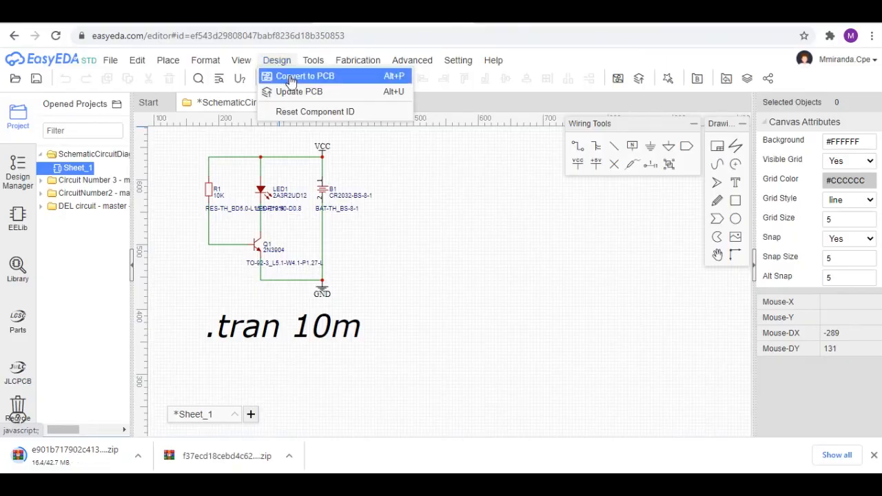
{"action": "left_click", "coordinate": [329, 81]}
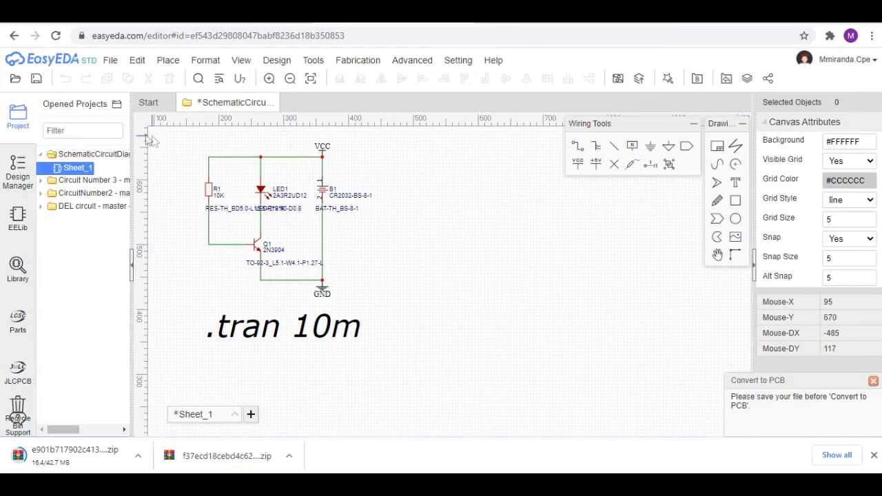
Save the schematic.
{"action": "left_click", "coordinate": [137, 60]}
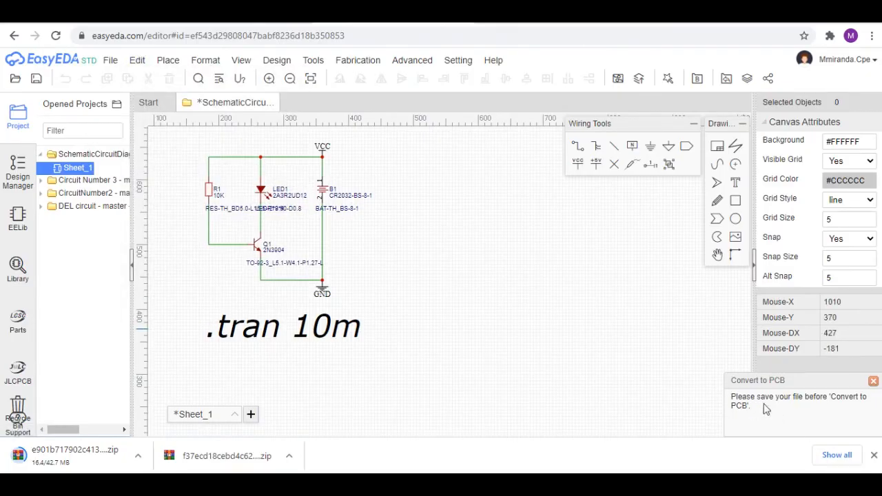
{"action": "left_click", "coordinate": [111, 61]}
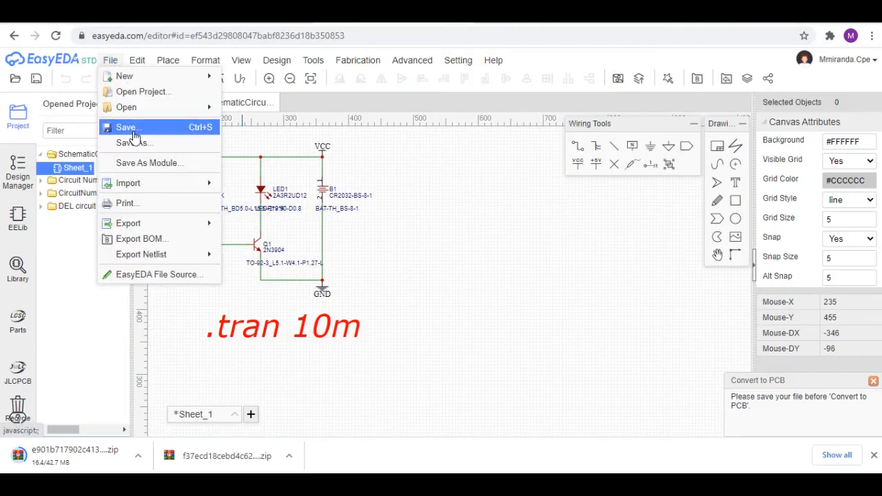
{"action": "left_click", "coordinate": [133, 129]}
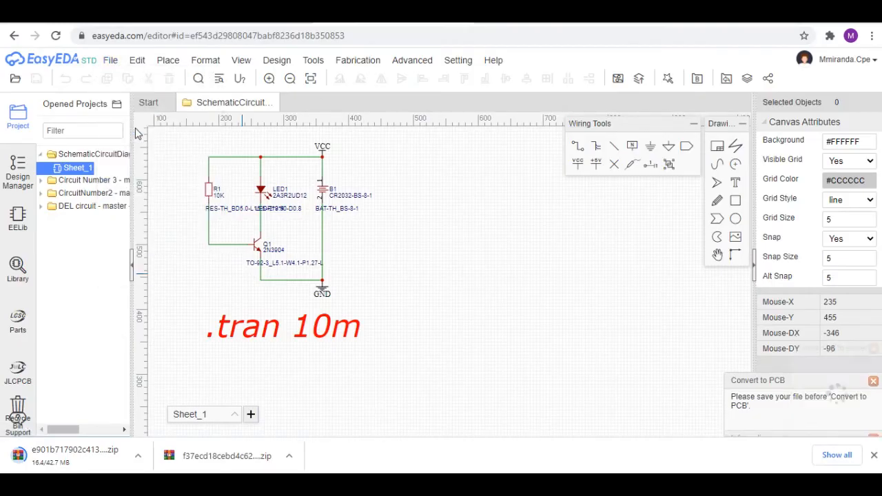
Convert the schematic to a PCB in mm with 2 copper layers and a rectangular outline 49.784 mm wide and 33.274 mm high.
{"action": "left_click", "coordinate": [276, 63]}
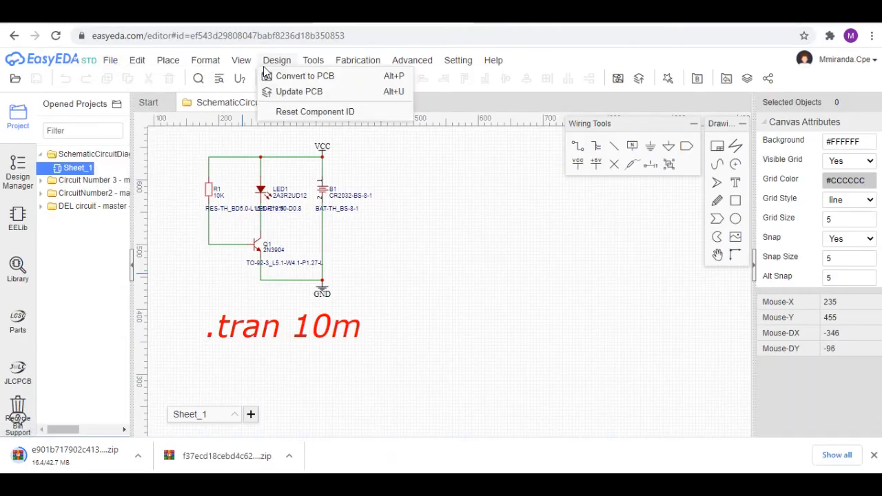
{"action": "left_click", "coordinate": [300, 78]}
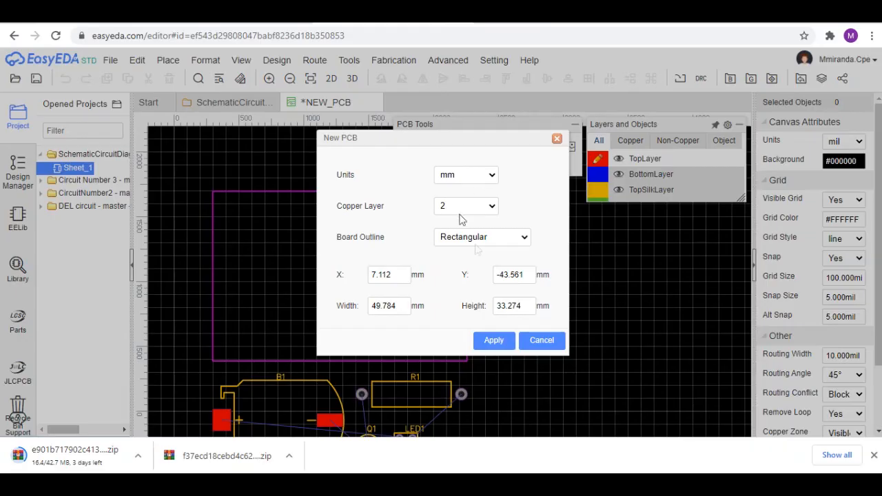
{"action": "left_click", "coordinate": [494, 341]}
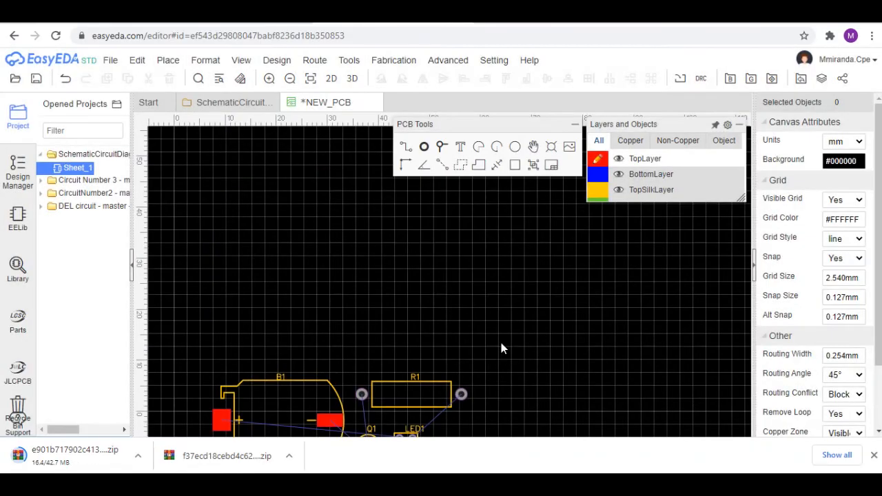
Move the footprints B1, R1, Q1 and LED1 together from above the board into the rectangular board outline.
{"action": "scroll", "coordinate": [460, 297], "scroll_direction": "down", "scroll_amount": 5}
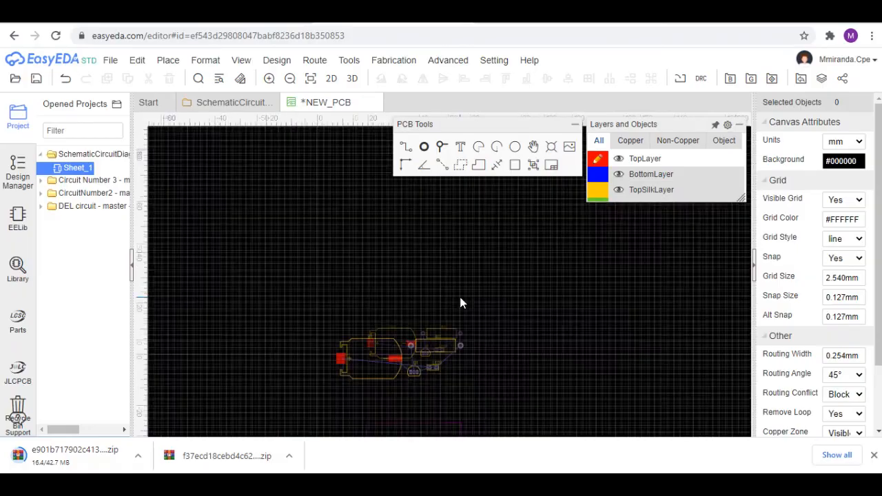
{"action": "scroll", "coordinate": [511, 366], "scroll_direction": "up", "scroll_amount": 5}
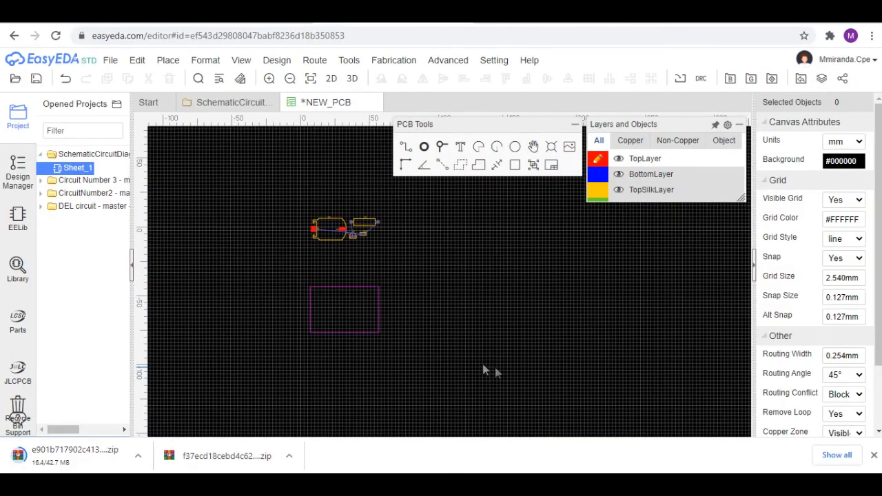
{"action": "scroll", "coordinate": [362, 230], "scroll_direction": "up", "scroll_amount": 3}
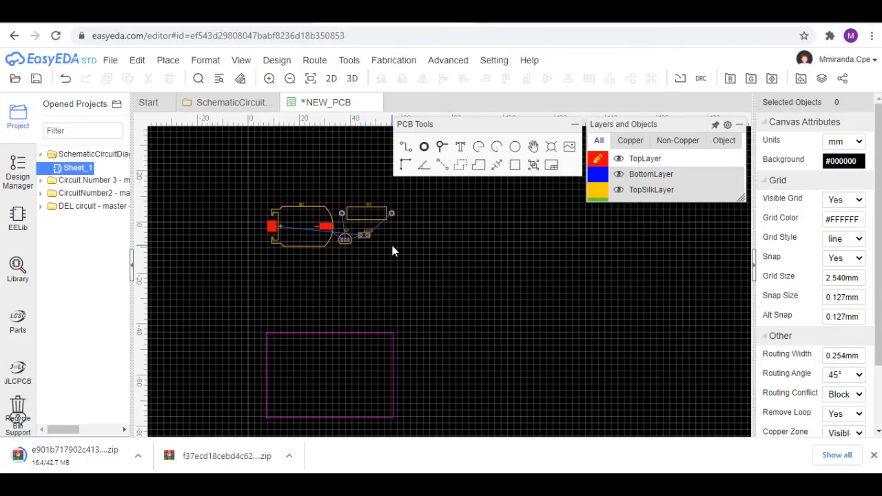
{"action": "scroll", "coordinate": [400, 251], "scroll_direction": "down", "scroll_amount": 2}
{"action": "scroll", "coordinate": [414, 341], "scroll_direction": "up", "scroll_amount": 2}
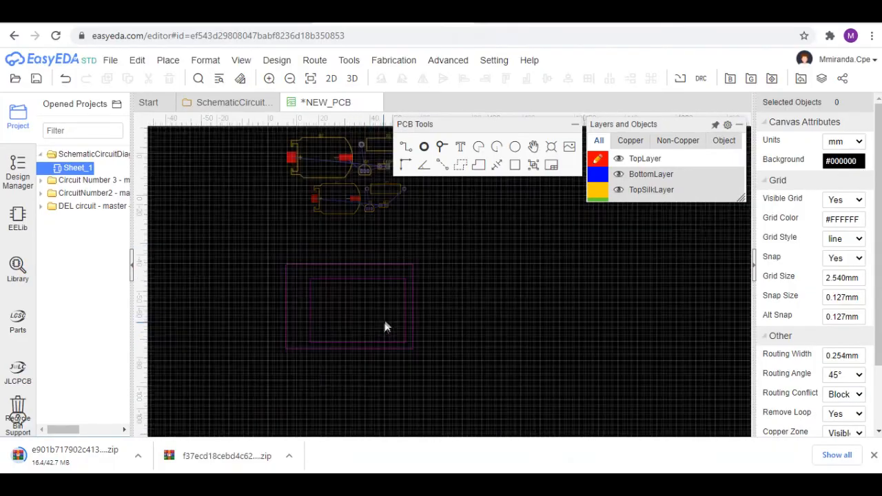
{"action": "scroll", "coordinate": [389, 296], "scroll_direction": "down", "scroll_amount": 2}
{"action": "scroll", "coordinate": [406, 241], "scroll_direction": "up", "scroll_amount": 2}
{"action": "scroll", "coordinate": [414, 222], "scroll_direction": "down", "scroll_amount": 3}
{"action": "scroll", "coordinate": [413, 191], "scroll_direction": "up", "scroll_amount": 2}
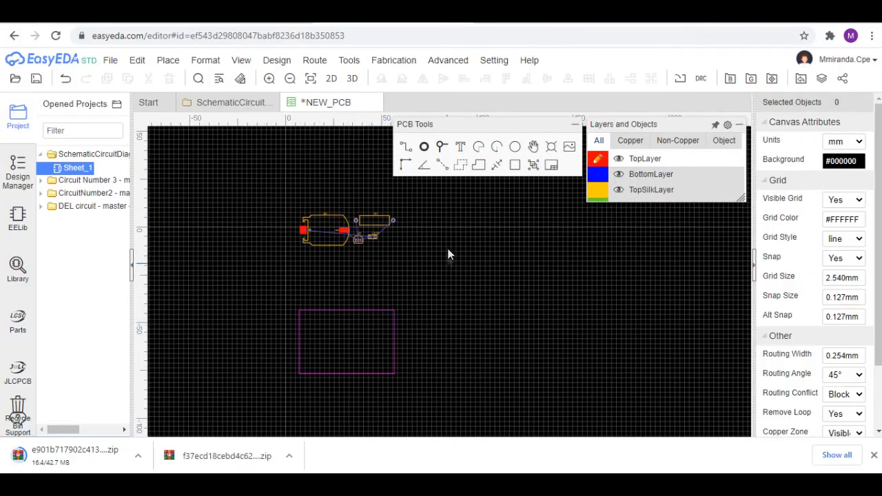
{"action": "left_click_drag", "start_coordinate": [419, 266], "coordinate": [275, 194]}
{"action": "left_click_drag", "start_coordinate": [347, 234], "coordinate": [349, 343]}
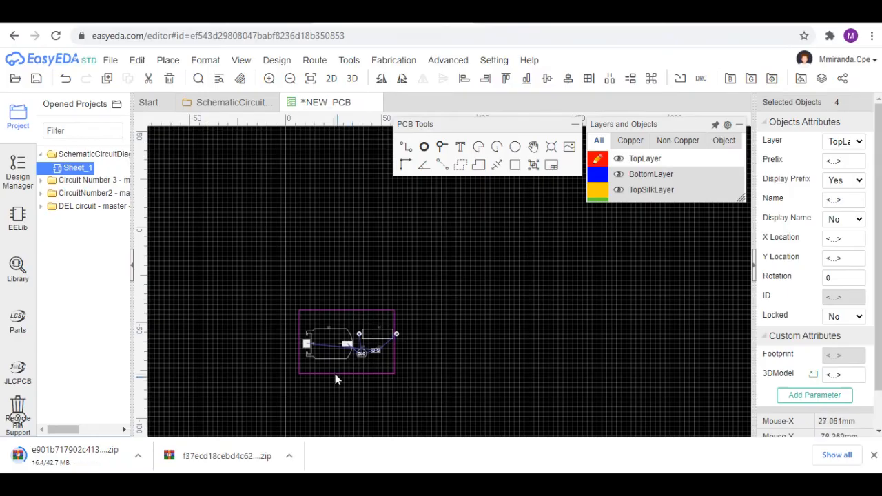
{"action": "scroll", "coordinate": [341, 375], "scroll_direction": "up", "scroll_amount": 2}
{"action": "scroll", "coordinate": [372, 362], "scroll_direction": "up", "scroll_amount": 1}
{"action": "scroll", "coordinate": [396, 351], "scroll_direction": "up", "scroll_amount": 1}
{"action": "scroll", "coordinate": [398, 350], "scroll_direction": "down", "scroll_amount": 1}
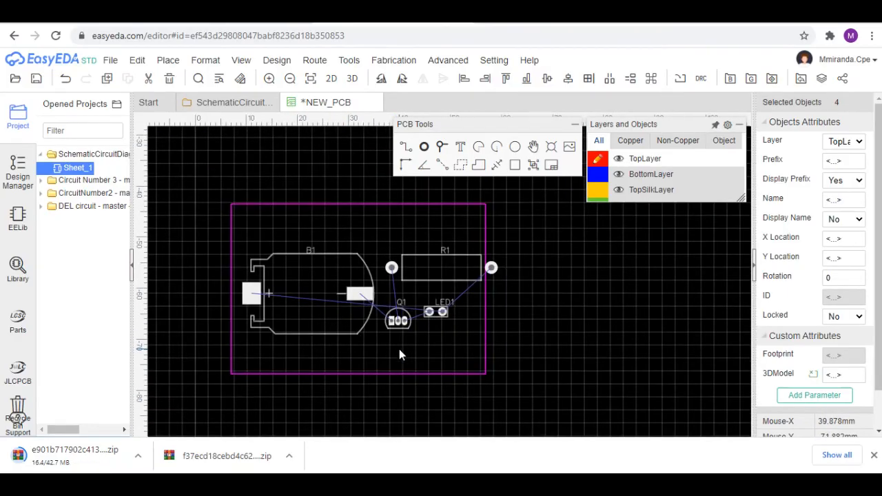
Review the assigned 3D models of battery holder B1 and transistor Q1 in the 3D Model Manager.
{"action": "left_click", "coordinate": [315, 60]}
{"action": "mouse_move", "coordinate": [385, 61]}
{"action": "mouse_move", "coordinate": [347, 60]}
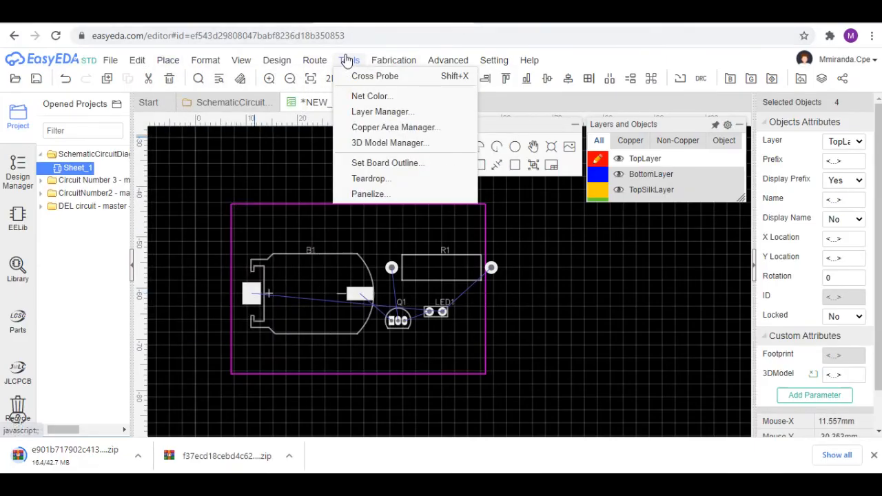
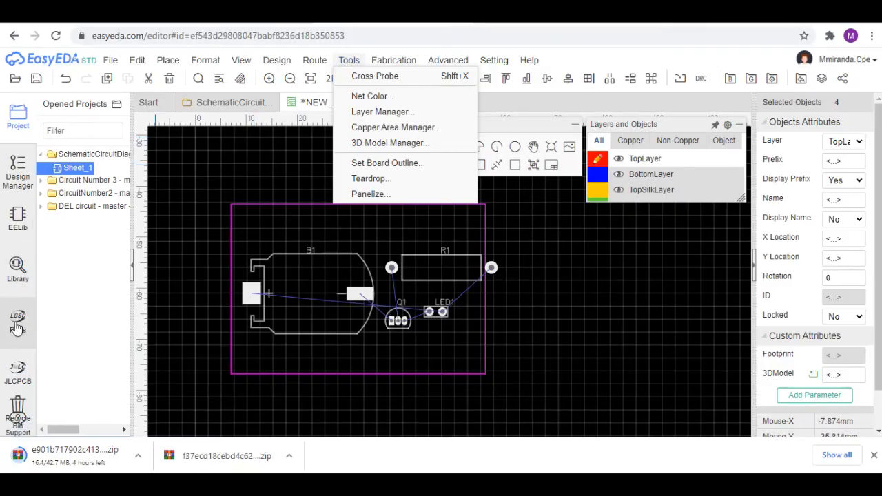
{"action": "left_click", "coordinate": [409, 144]}
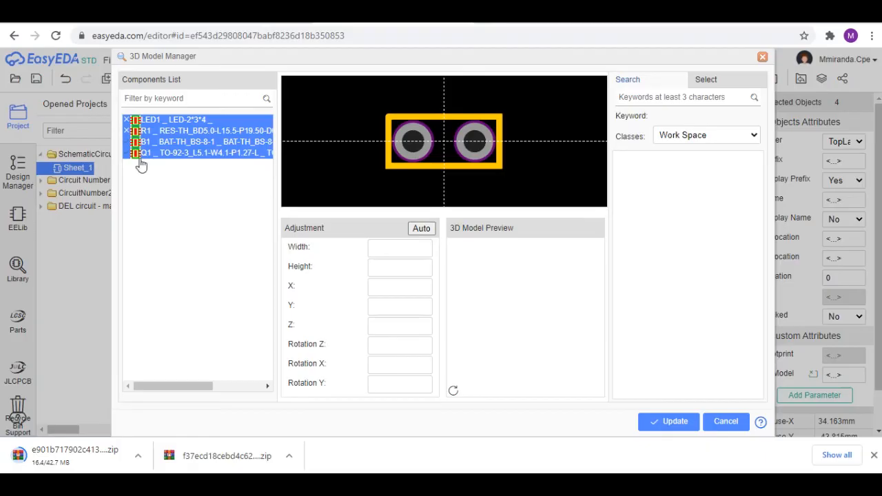
{"action": "left_click", "coordinate": [167, 147]}
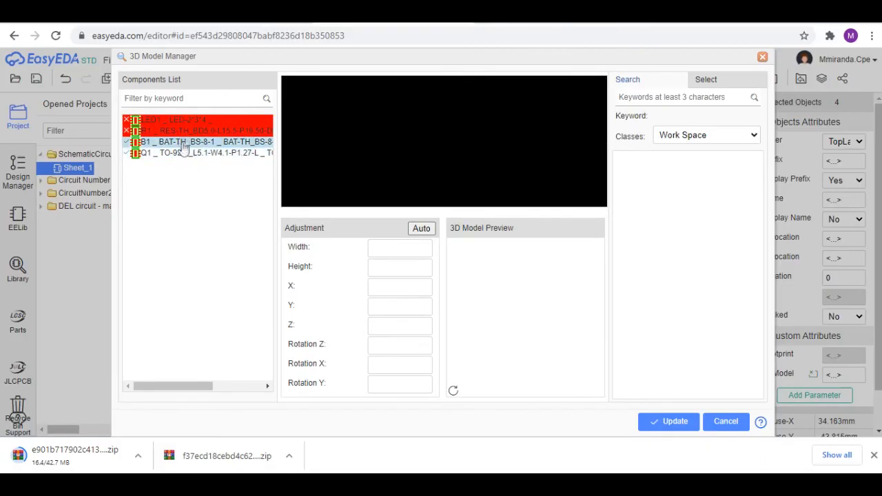
{"action": "left_click", "coordinate": [182, 146]}
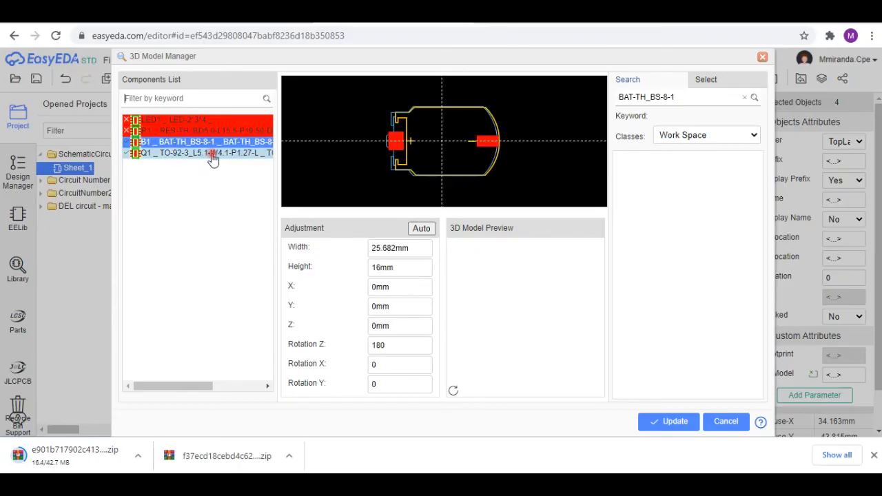
{"action": "left_click", "coordinate": [213, 157]}
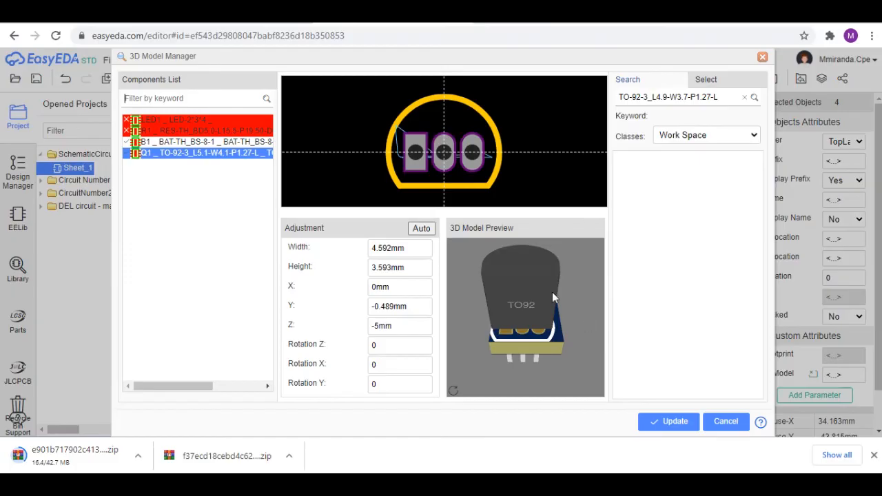
{"action": "left_click", "coordinate": [219, 142]}
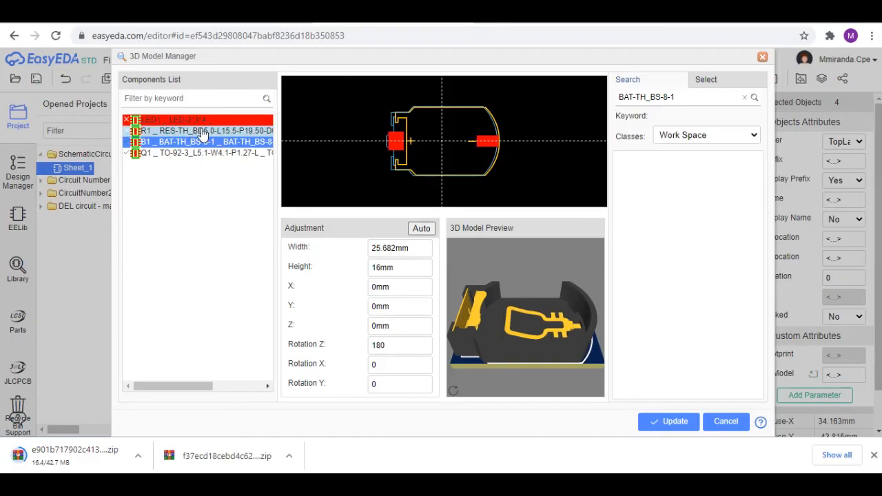
Search the 3D models for 10K to find one for resistor R1.
{"action": "left_click", "coordinate": [203, 131]}
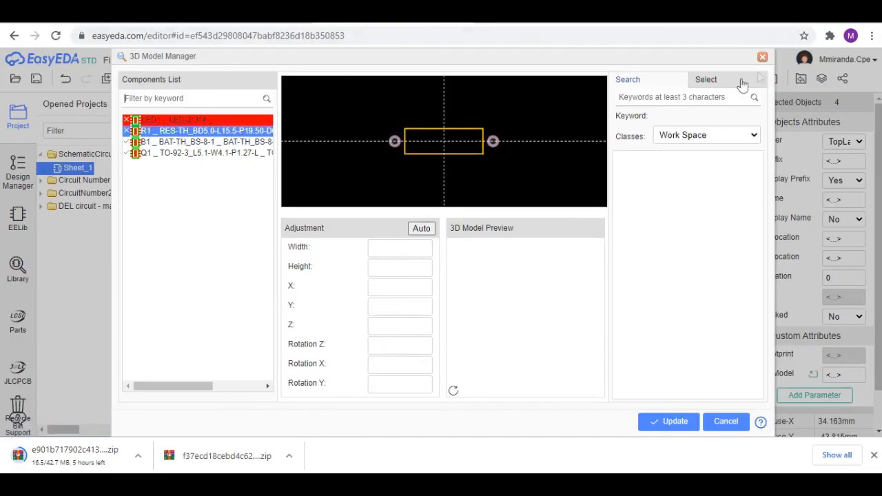
{"action": "left_click", "coordinate": [677, 99]}
{"action": "type", "text": "R"}
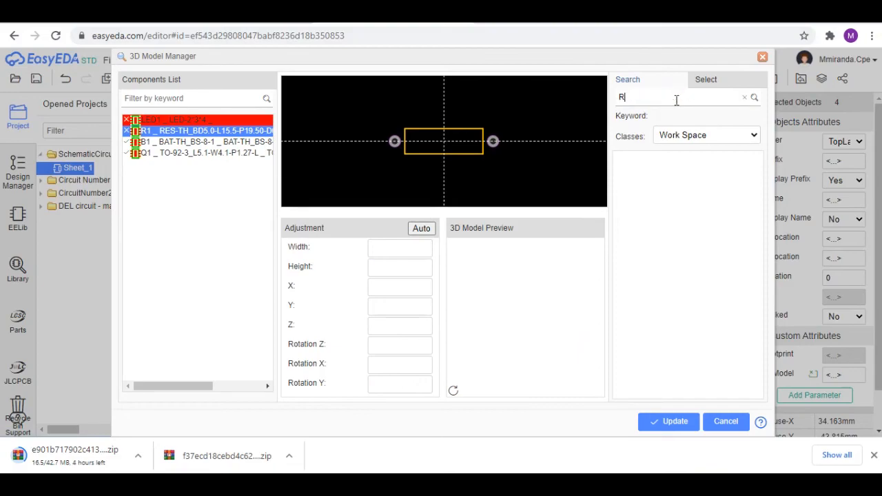
{"action": "key", "text": "BackSpace"}
{"action": "type", "text": "10K"}
{"action": "key", "text": "Return"}
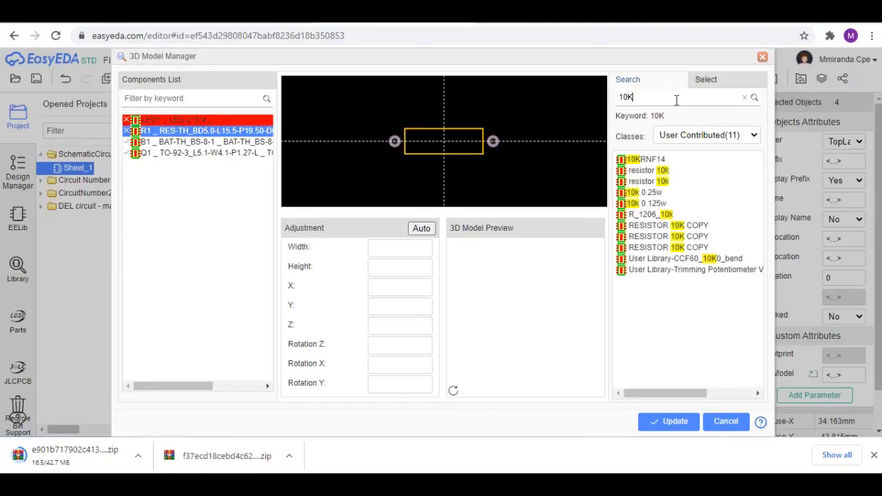
Preview the 10K search results on resistor R1, including 10KRNF14, resistor 10k, 10k 0.125w, RESISTOR 10K COPY and User Library-CCF60_10K0_bend.
{"action": "left_click", "coordinate": [635, 172]}
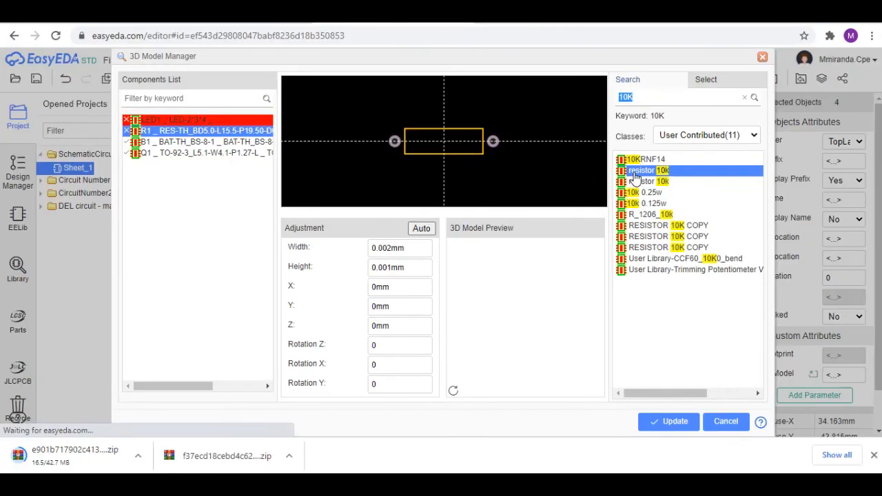
{"action": "left_click", "coordinate": [643, 184]}
{"action": "left_click", "coordinate": [644, 193]}
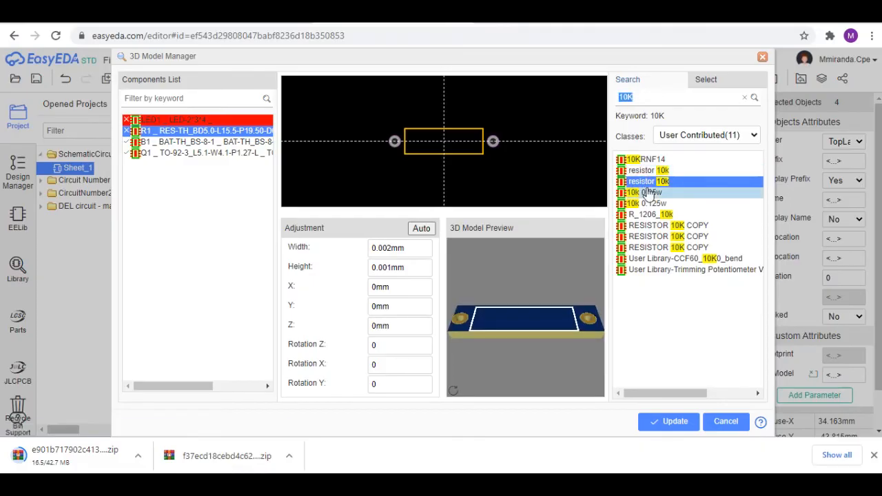
{"action": "left_click", "coordinate": [650, 205]}
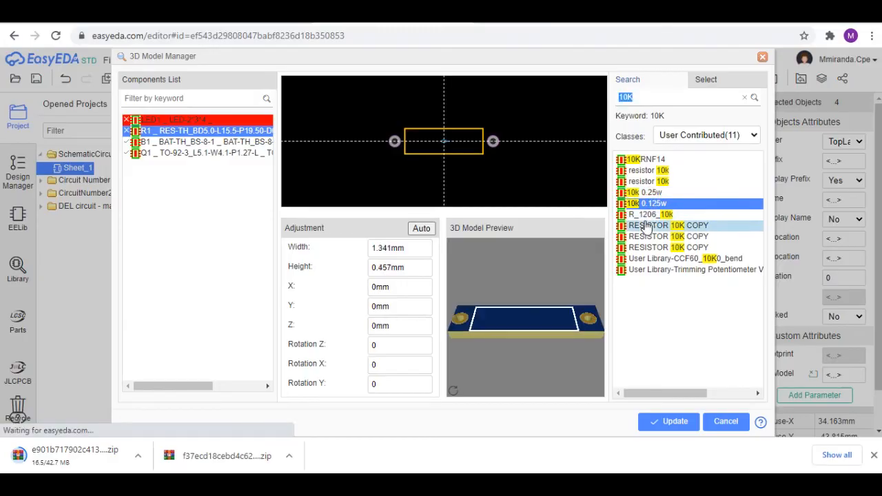
{"action": "left_click", "coordinate": [648, 228]}
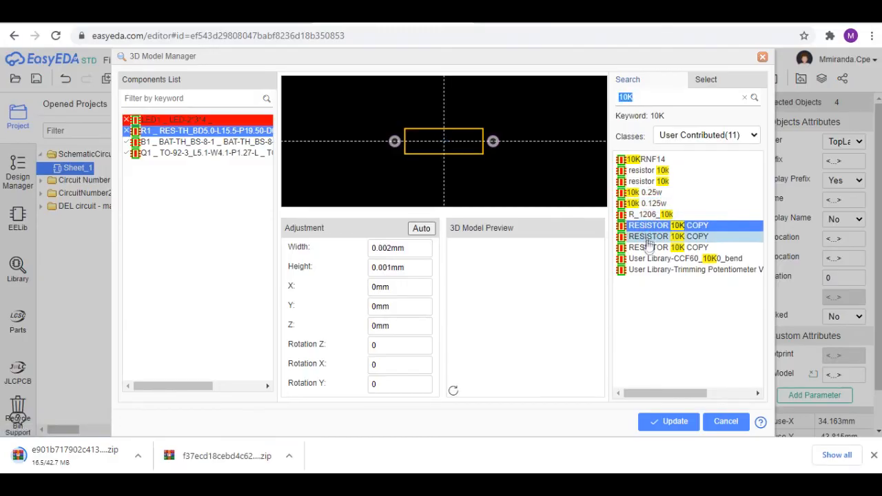
{"action": "left_click", "coordinate": [642, 248]}
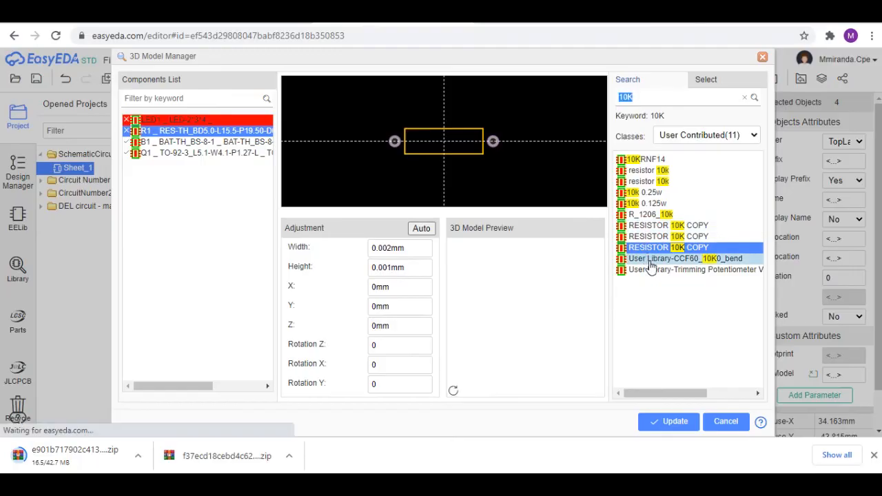
{"action": "left_click", "coordinate": [651, 262]}
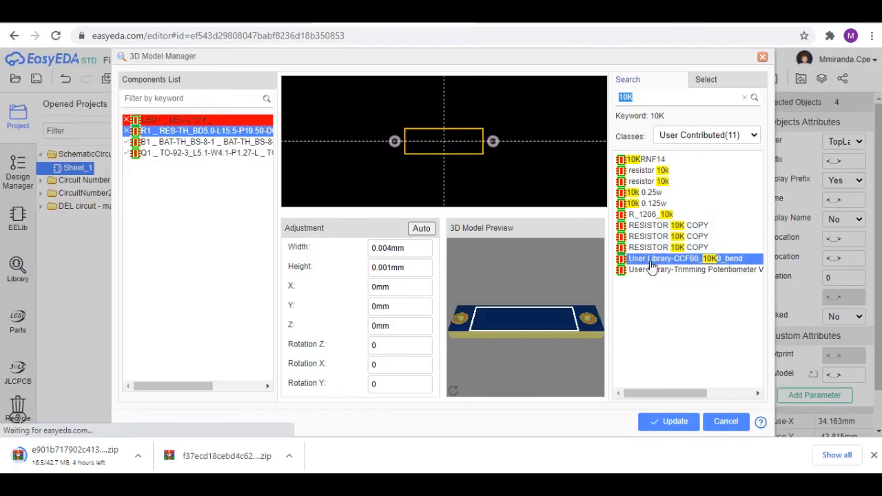
{"action": "left_click", "coordinate": [645, 161]}
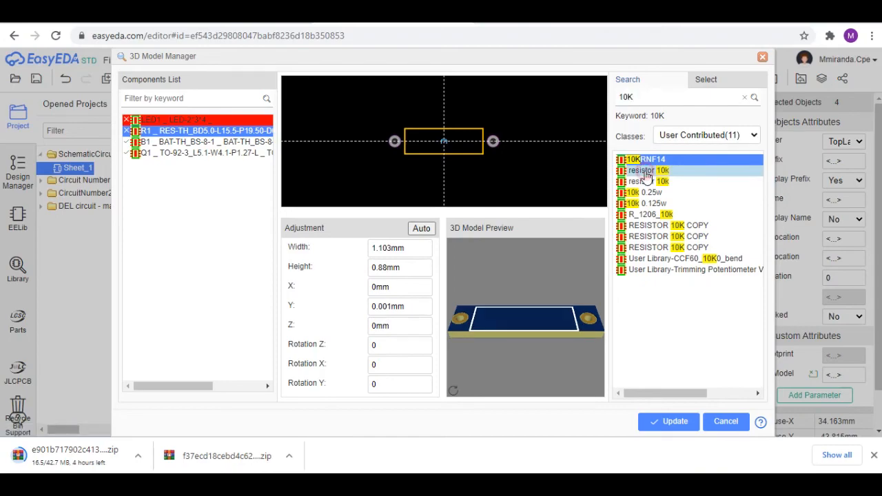
{"action": "left_click", "coordinate": [645, 171]}
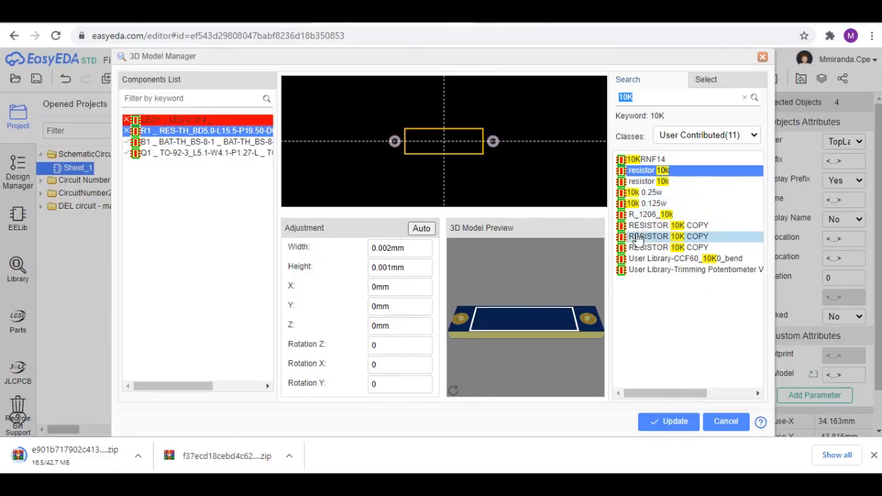
Review the footprints and 3D model assignments of battery holder B1, transistor Q1 and LED1.
{"action": "left_click", "coordinate": [183, 143]}
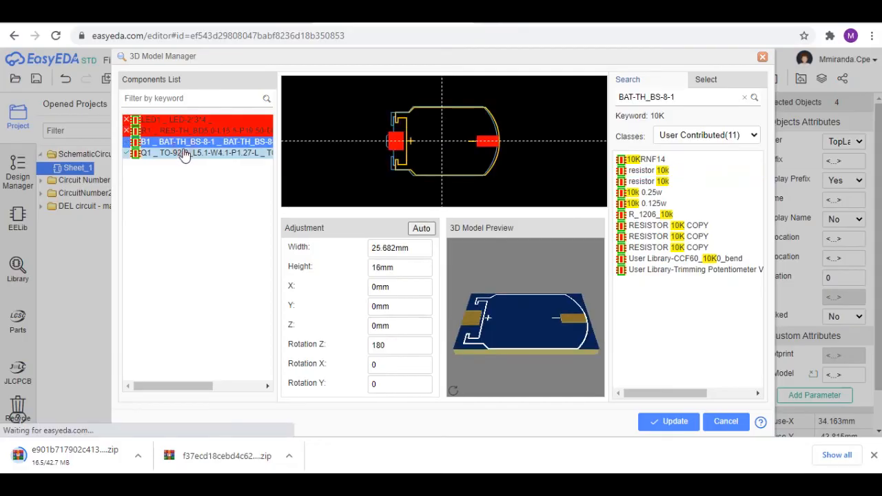
{"action": "left_click", "coordinate": [175, 152]}
{"action": "left_click", "coordinate": [221, 120]}
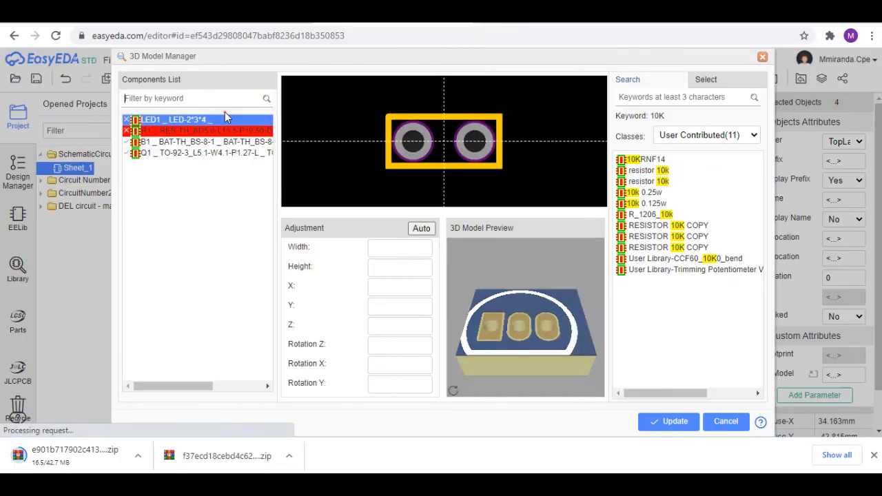
{"action": "left_click", "coordinate": [223, 141]}
{"action": "left_click", "coordinate": [222, 155]}
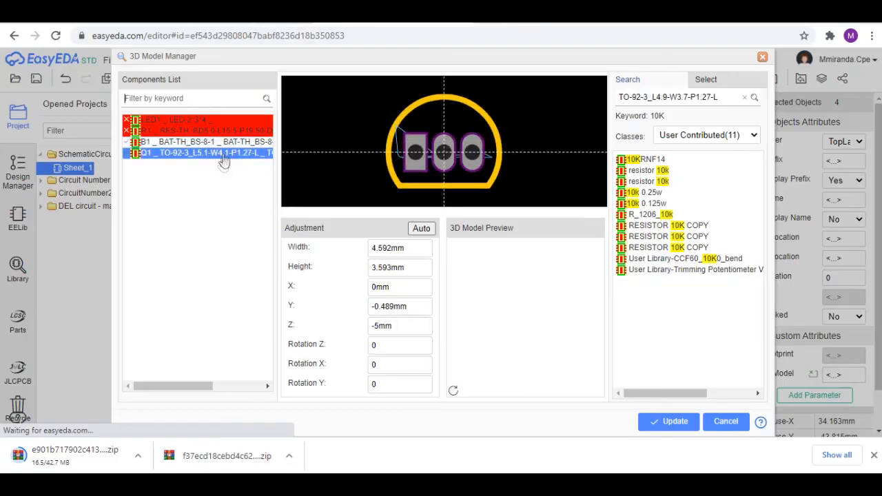
{"action": "left_click", "coordinate": [197, 142]}
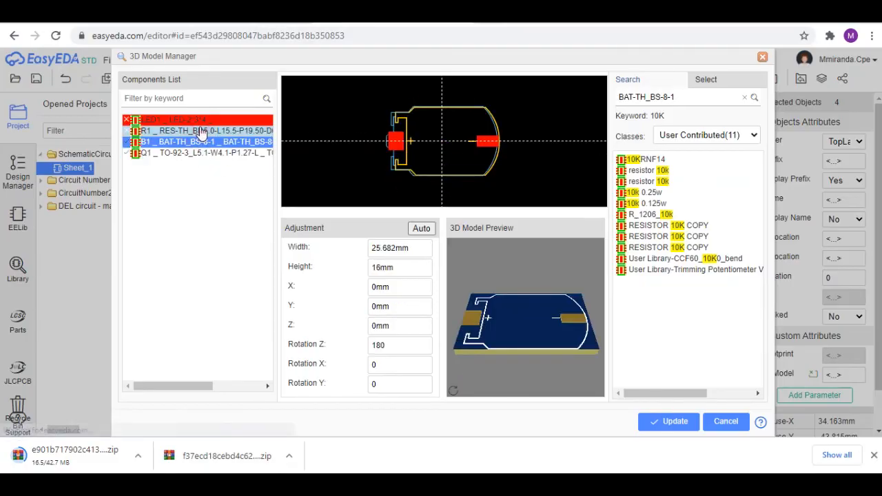
Search the 3D models for Resistor and preview several results on R1, including RESISTOR-5W and Resistor_2W.
{"action": "left_click", "coordinate": [202, 131]}
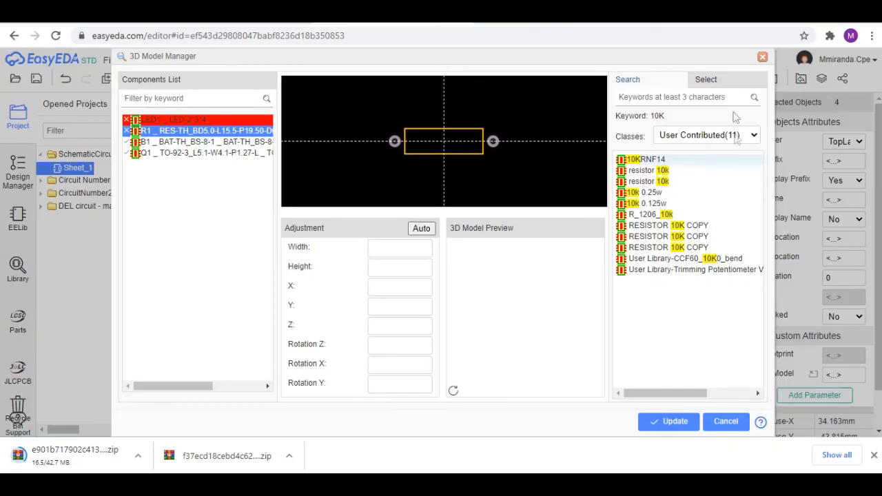
{"action": "left_click", "coordinate": [673, 98]}
{"action": "type", "text": "Resistor"}
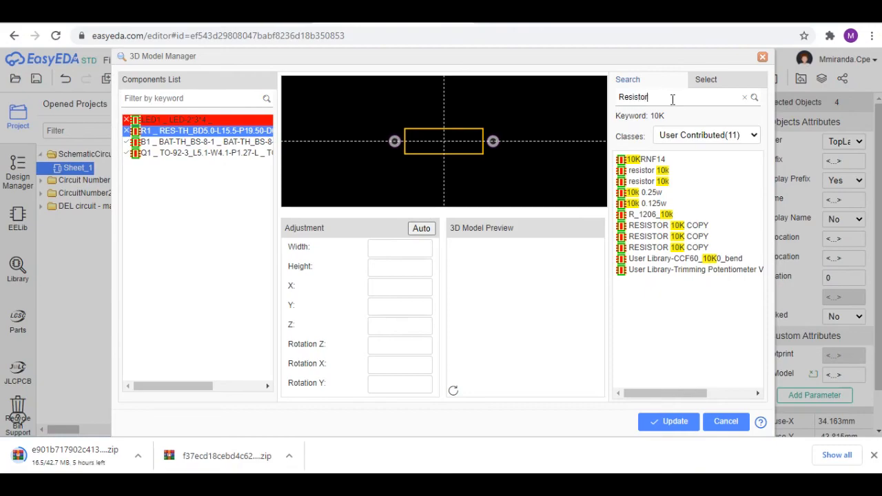
{"action": "key", "text": "Return"}
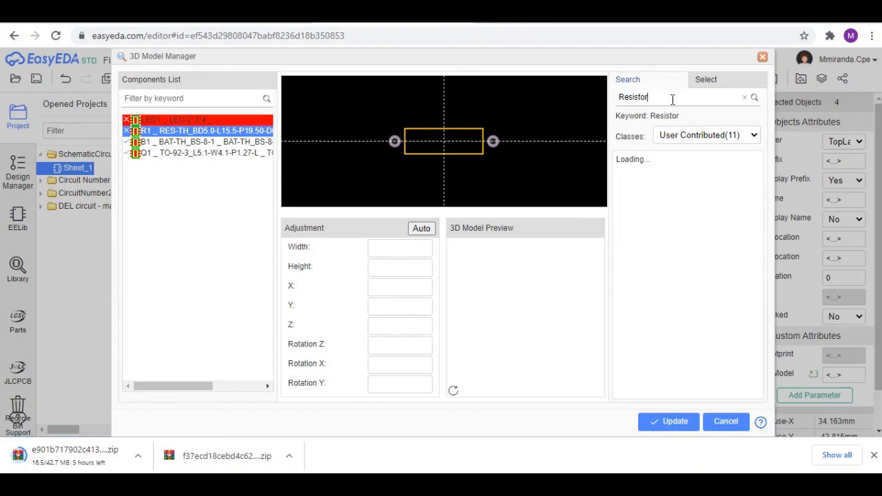
{"action": "left_click", "coordinate": [635, 205]}
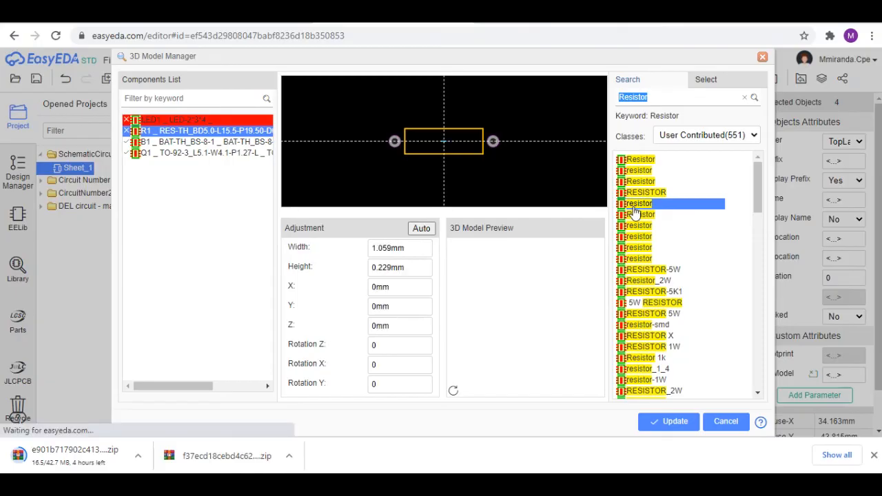
{"action": "left_click", "coordinate": [637, 225]}
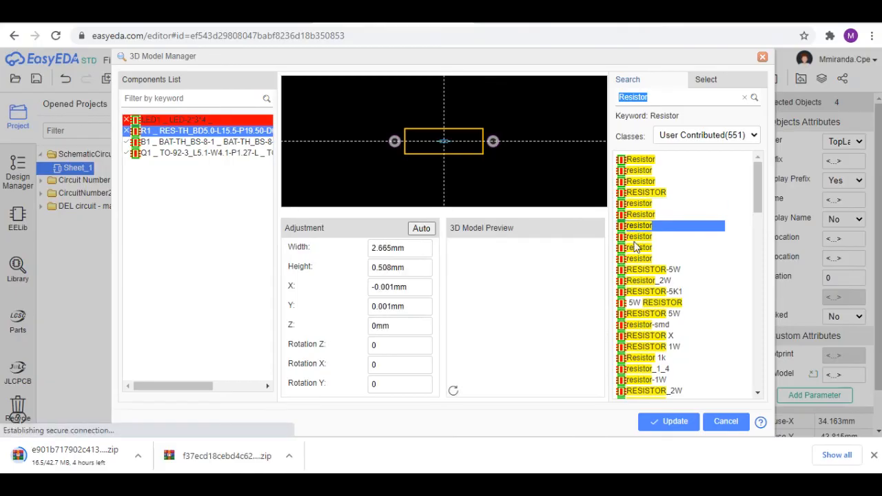
{"action": "left_click", "coordinate": [648, 269]}
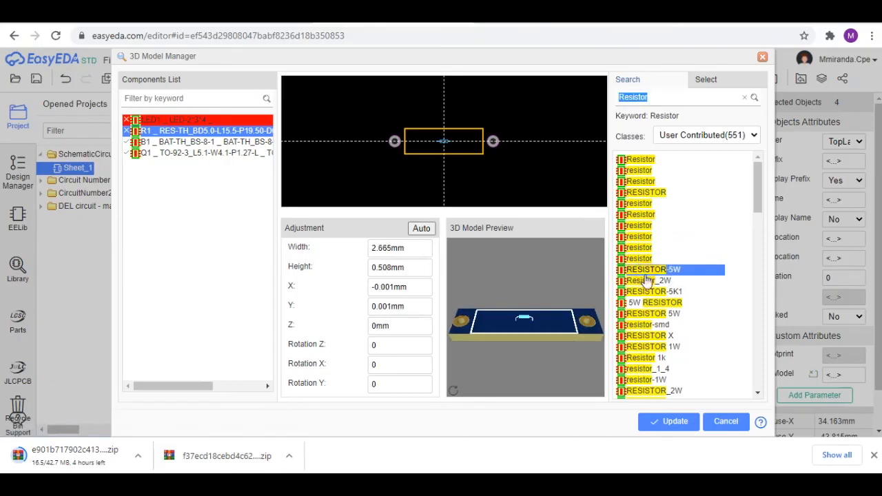
{"action": "left_click", "coordinate": [648, 284]}
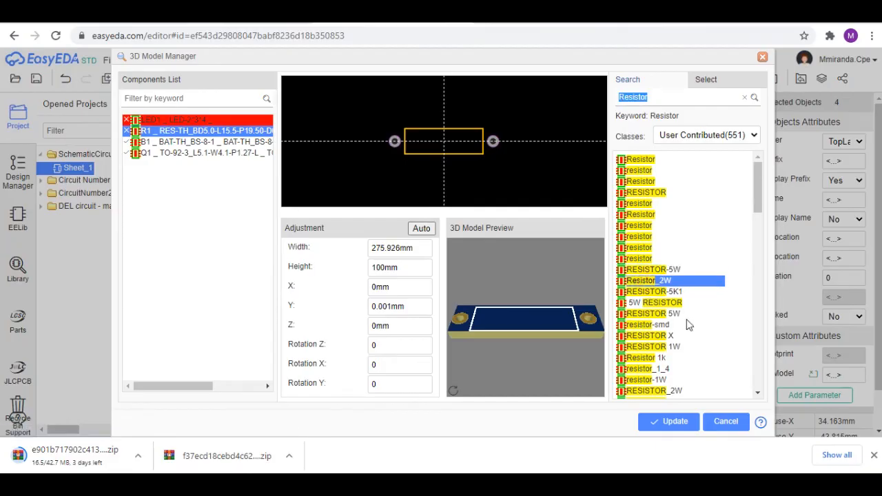
Examine more of the Resistor results for R1, previewing RESISTOR_C, RESISTOR-1K and resistor 10k.
{"action": "scroll", "coordinate": [684, 324], "scroll_direction": "down", "scroll_amount": 4}
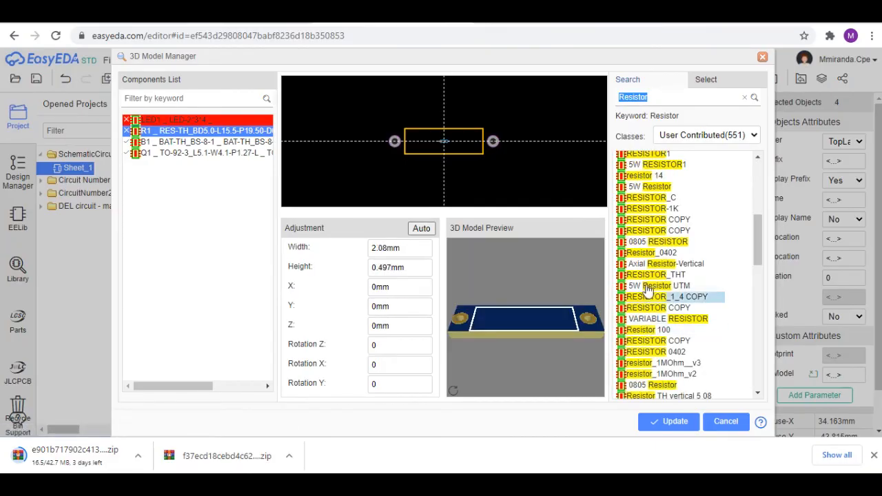
{"action": "left_click", "coordinate": [641, 198]}
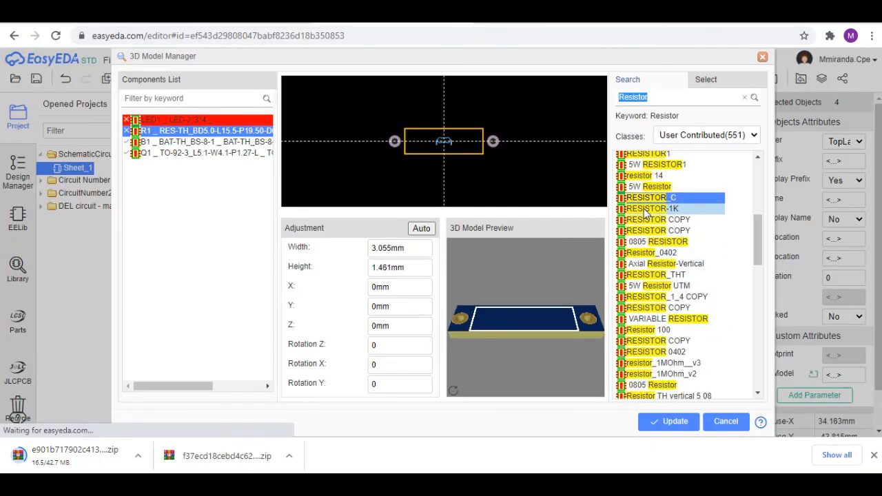
{"action": "left_click", "coordinate": [646, 210]}
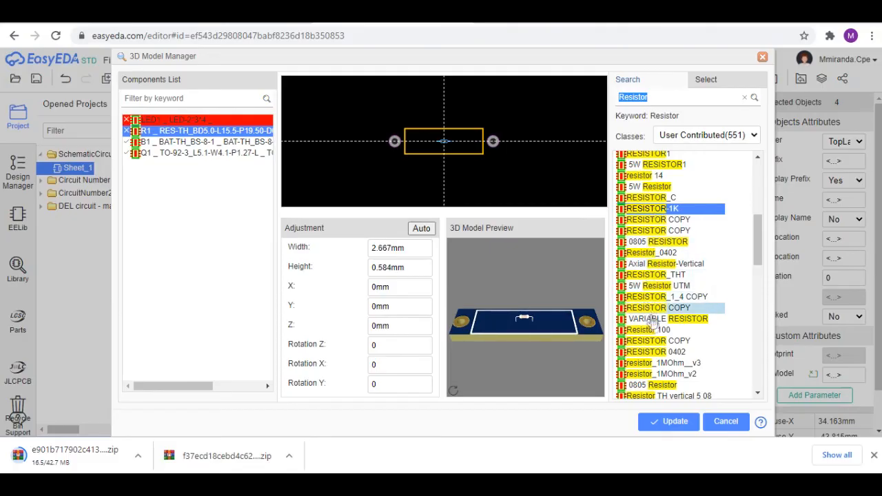
{"action": "scroll", "coordinate": [661, 332], "scroll_direction": "down", "scroll_amount": 3}
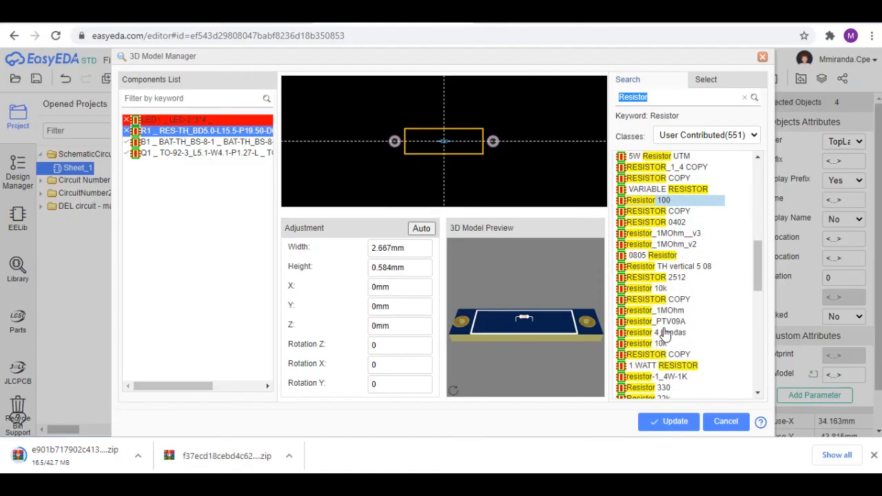
{"action": "left_click", "coordinate": [661, 344]}
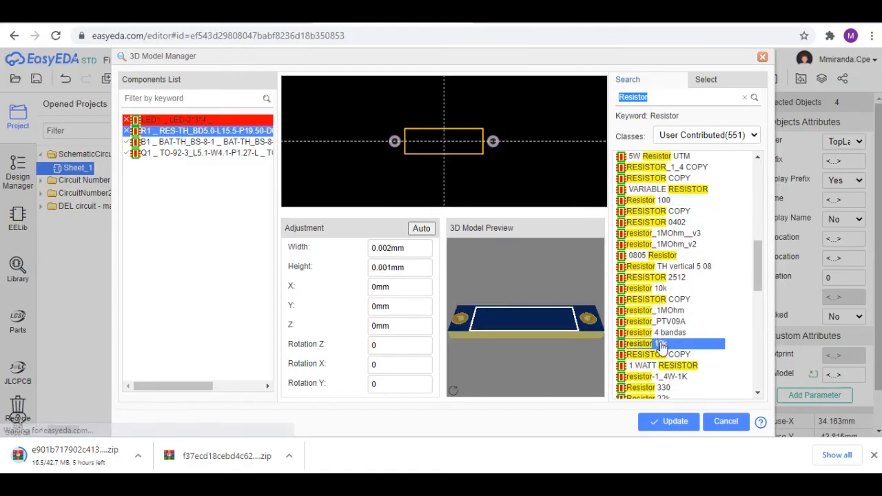
{"action": "scroll", "coordinate": [693, 318], "scroll_direction": "down", "scroll_amount": 3}
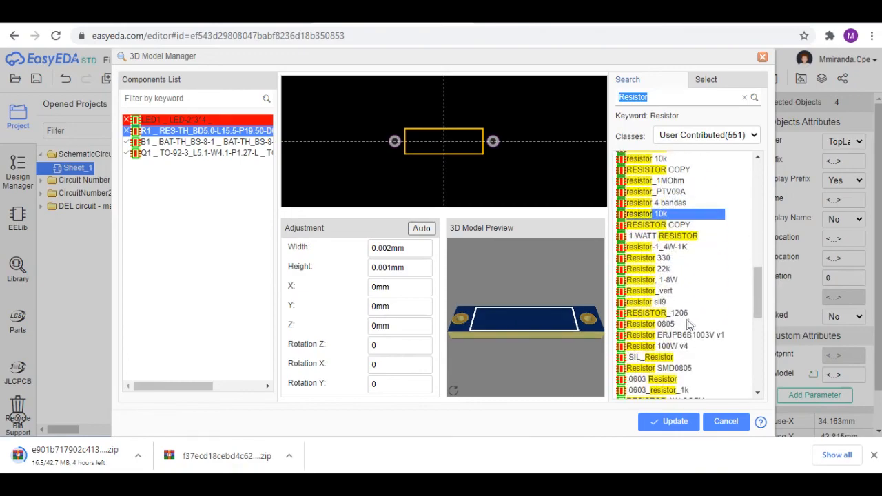
{"action": "scroll", "coordinate": [679, 359], "scroll_direction": "down", "scroll_amount": 3}
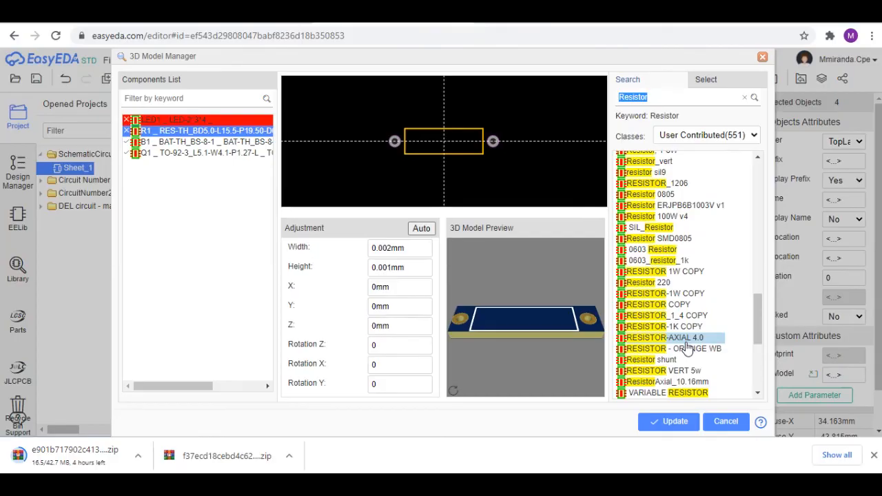
{"action": "scroll", "coordinate": [686, 324], "scroll_direction": "up", "scroll_amount": 15}
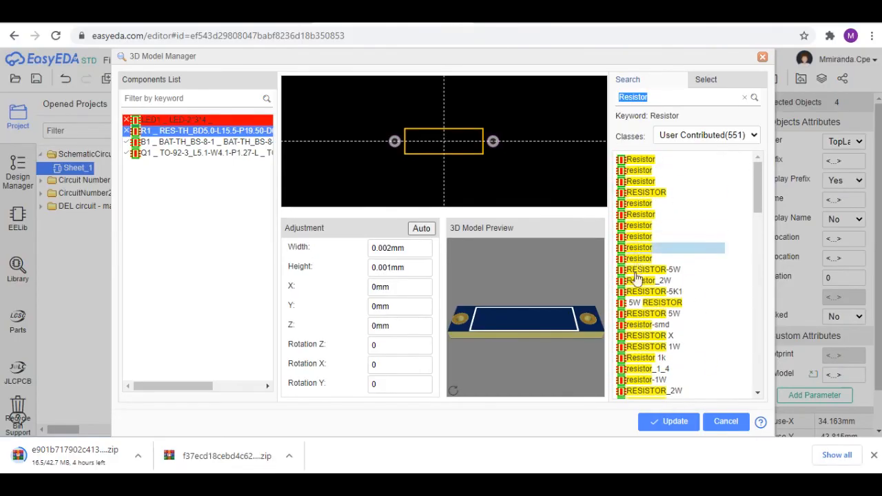
Search the 3D models for 10K and assign the 10k 0.25w model to resistor R1.
{"action": "left_click", "coordinate": [672, 91]}
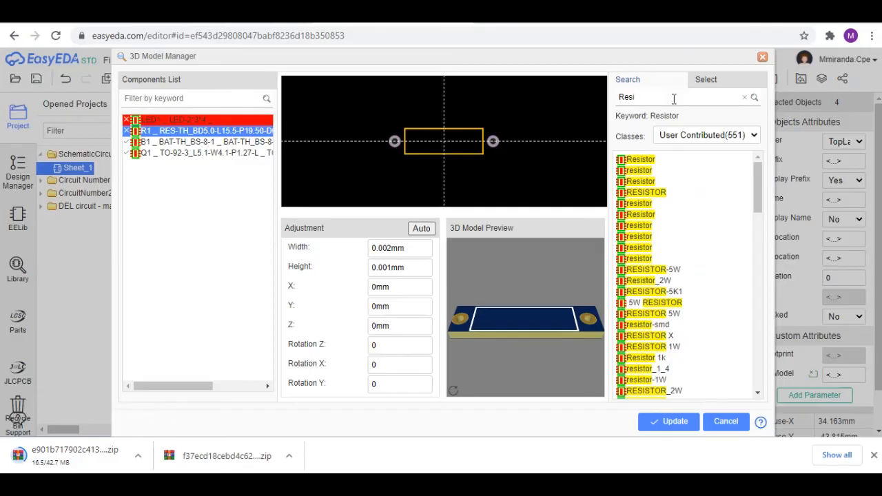
{"action": "key", "text": "BackSpace"}
{"action": "type", "text": "10K"}
{"action": "key", "text": "Return"}
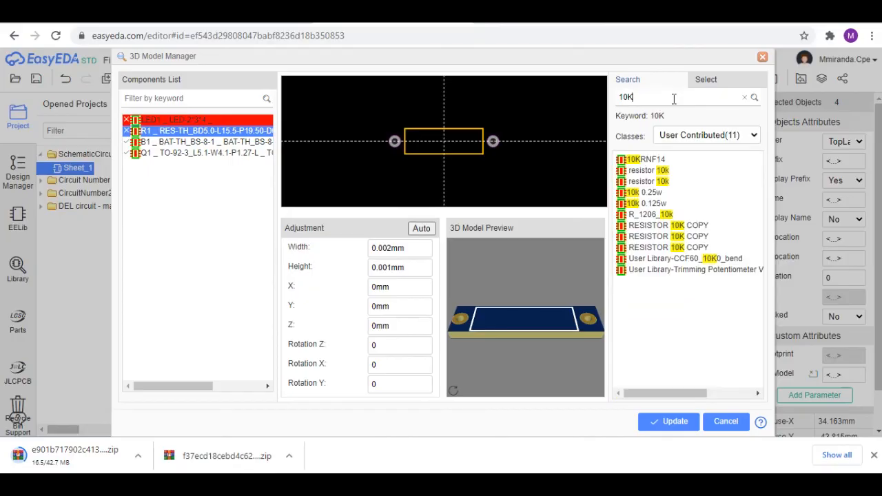
{"action": "left_click", "coordinate": [641, 194]}
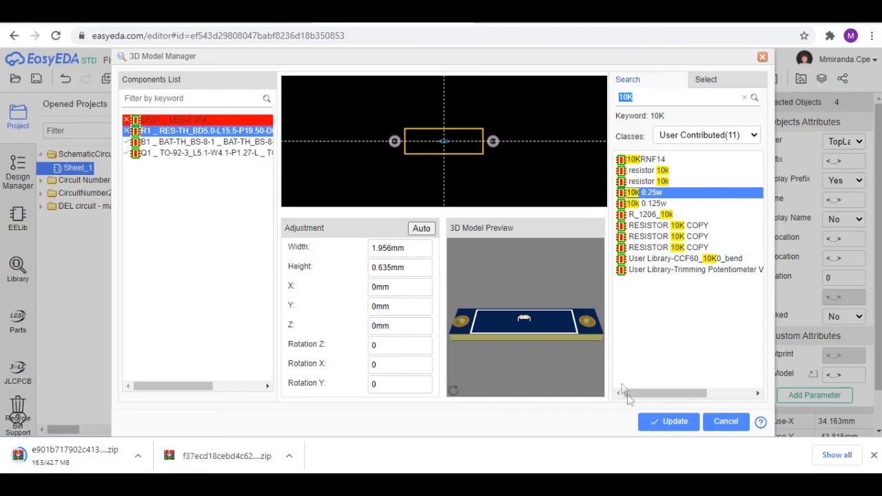
{"action": "left_click", "coordinate": [676, 422]}
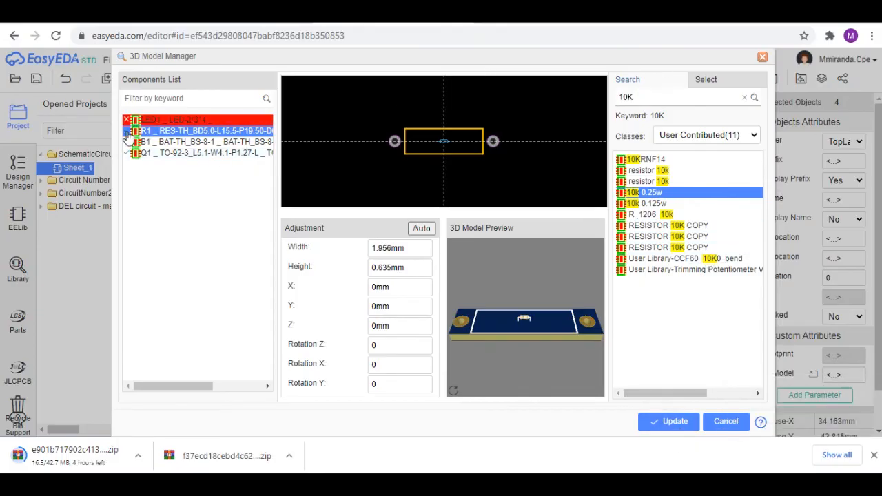
Select LED1 among the components and search the 3D models for LED.
{"action": "left_click", "coordinate": [157, 121]}
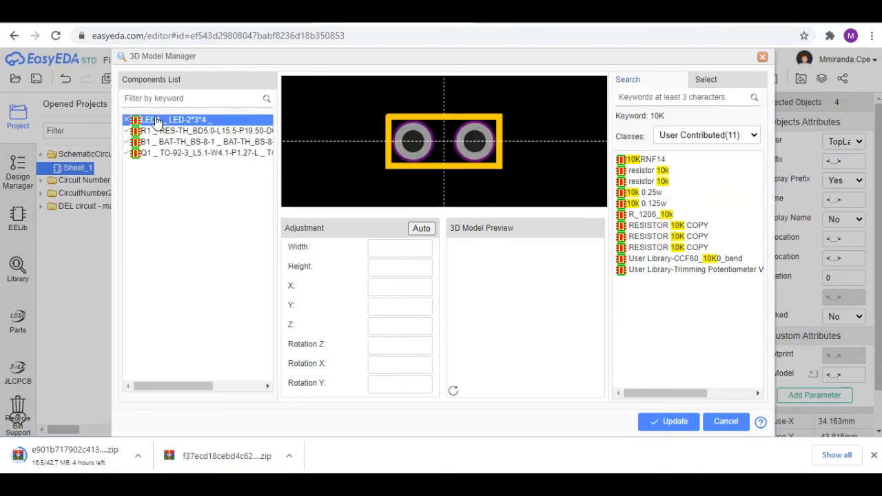
{"action": "left_click", "coordinate": [700, 96]}
{"action": "type", "text": "LE"}
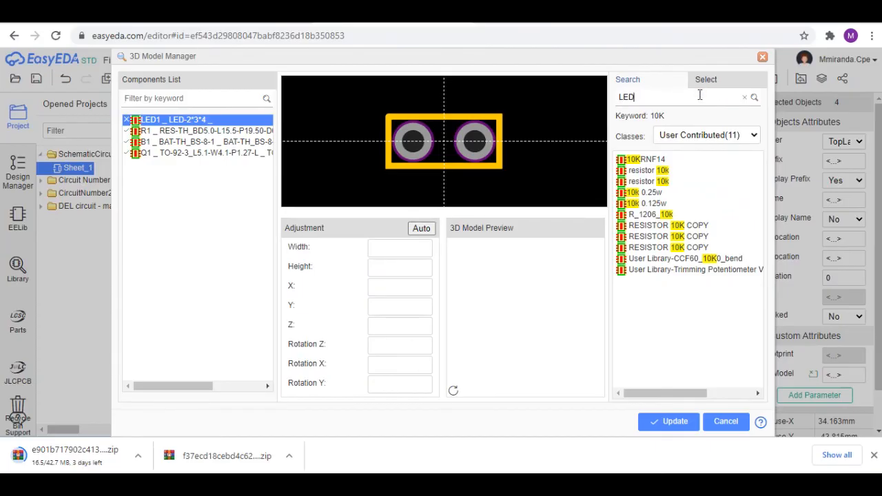
{"action": "type", "text": "D"}
{"action": "key", "text": "Return"}
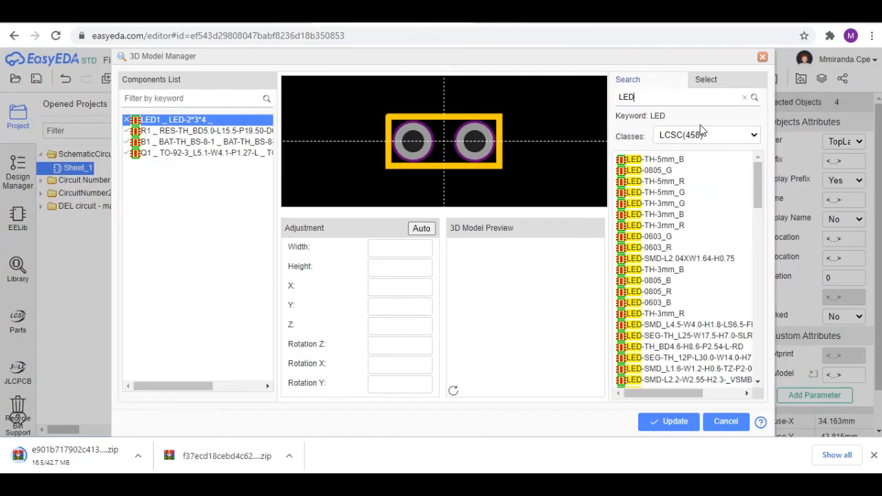
Preview the through-hole LED models, assign LED-TH-3mm_B to LED1 and close the 3D Model Manager.
{"action": "left_click", "coordinate": [650, 193]}
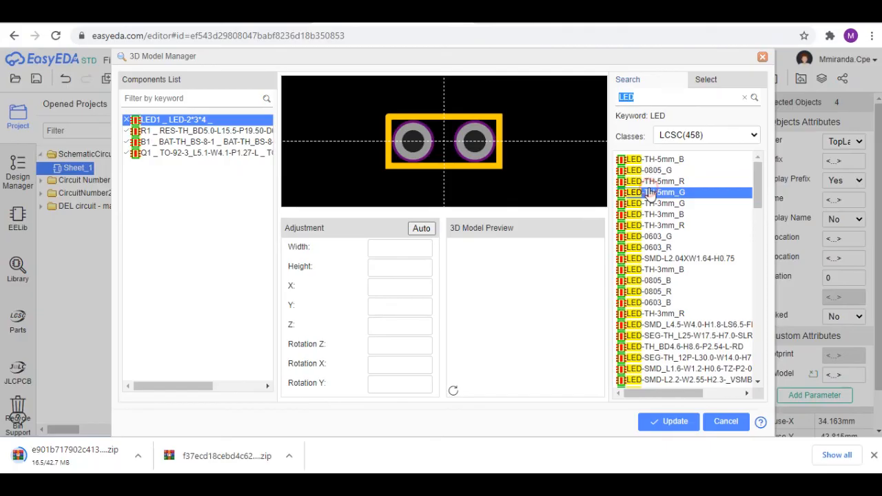
{"action": "left_click", "coordinate": [645, 204]}
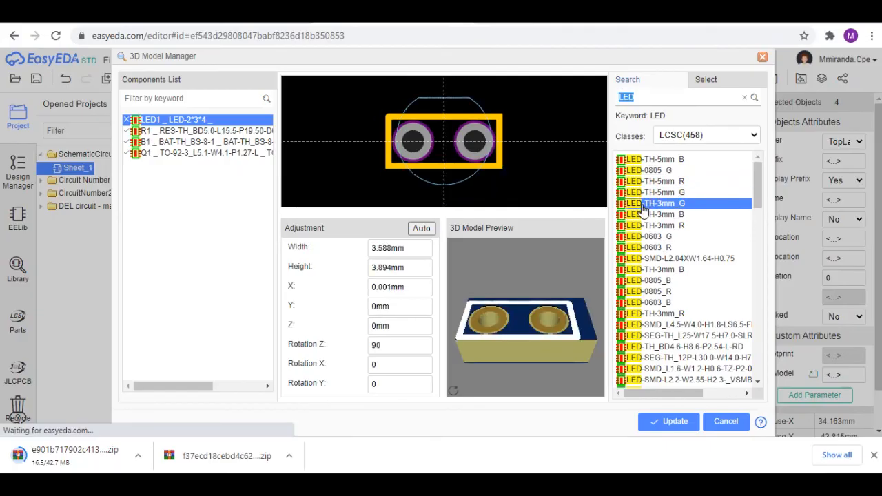
{"action": "left_click", "coordinate": [646, 215]}
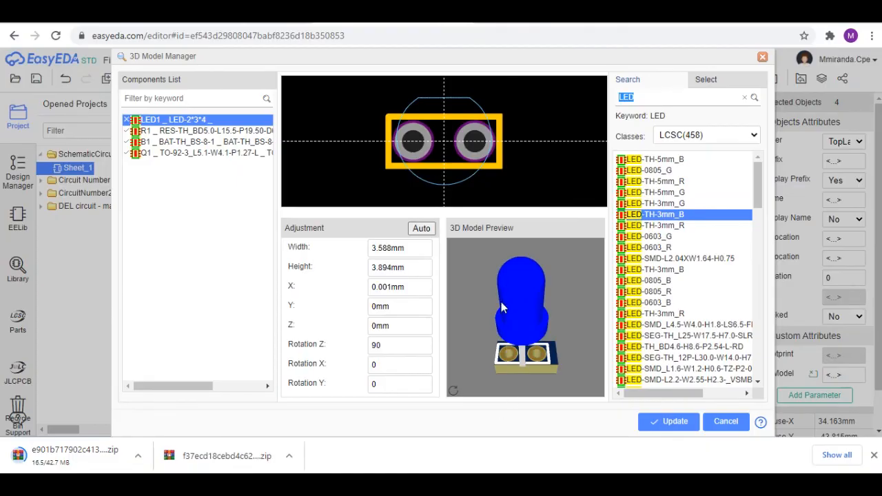
{"action": "left_click", "coordinate": [683, 426]}
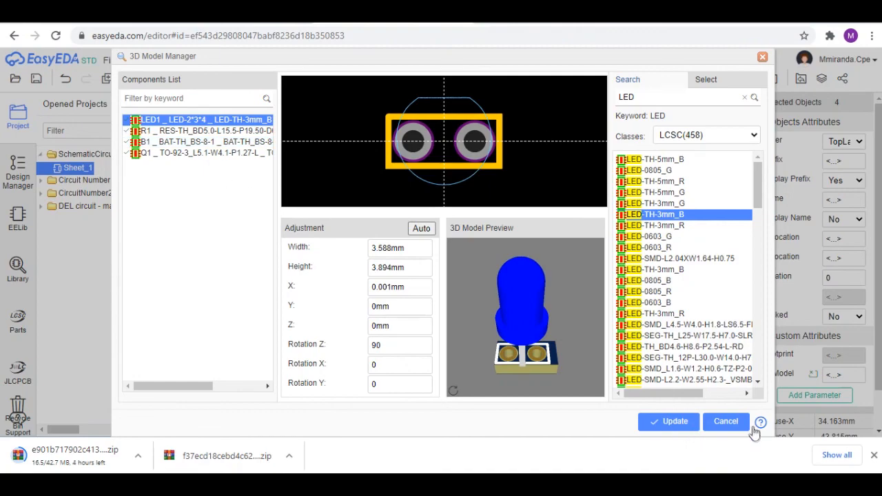
{"action": "left_click", "coordinate": [681, 422]}
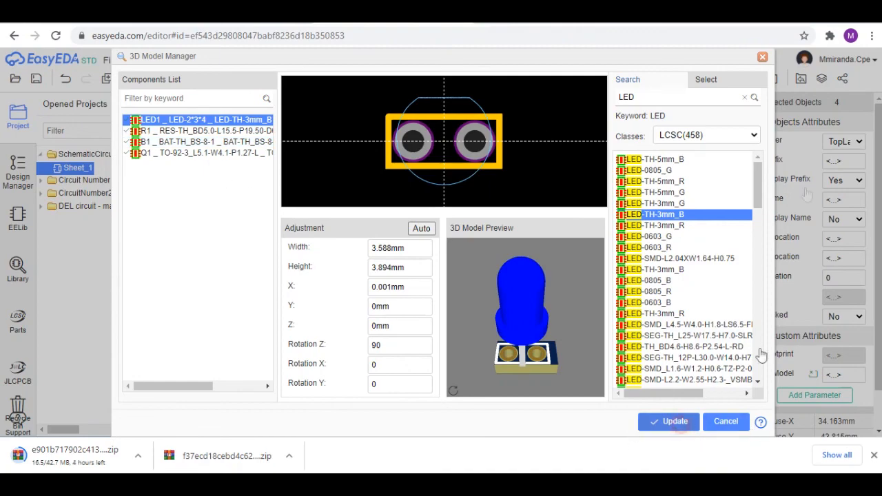
{"action": "left_click", "coordinate": [762, 57]}
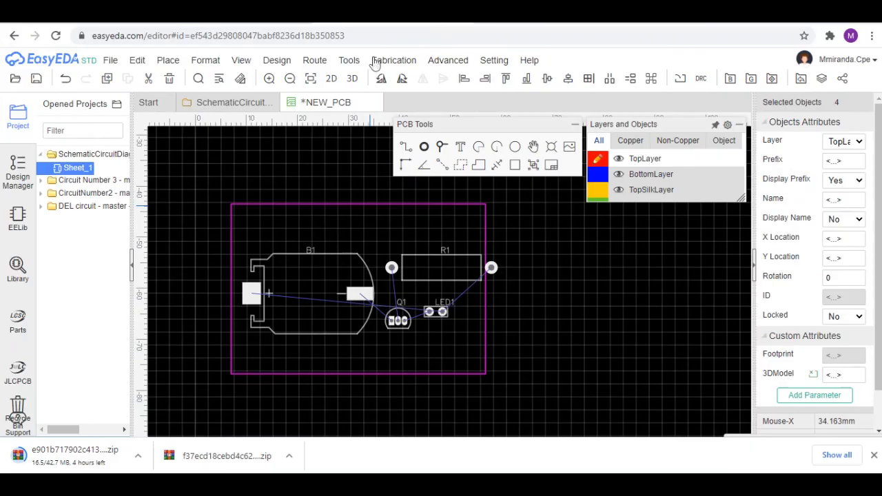
Run a design rule check on the PCB.
{"action": "left_click", "coordinate": [352, 60]}
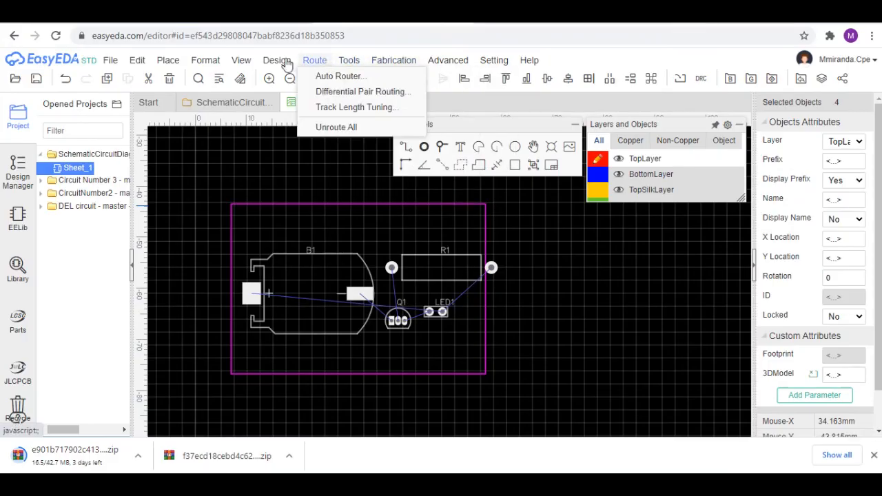
{"action": "mouse_move", "coordinate": [278, 64]}
{"action": "left_click", "coordinate": [283, 77]}
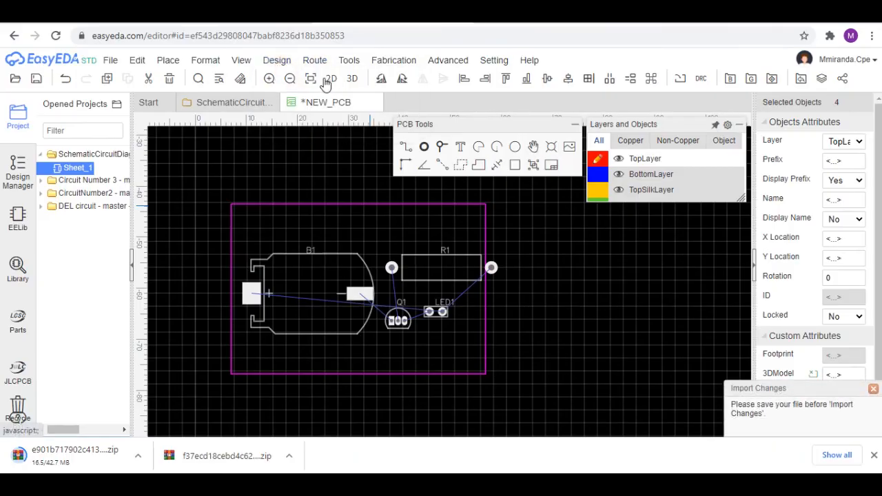
{"action": "mouse_move", "coordinate": [317, 64]}
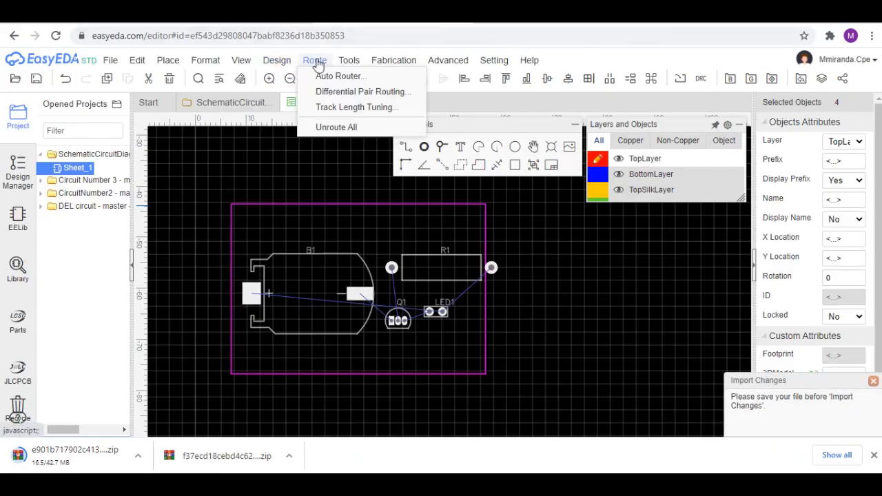
{"action": "mouse_move", "coordinate": [354, 64]}
{"action": "mouse_move", "coordinate": [400, 63]}
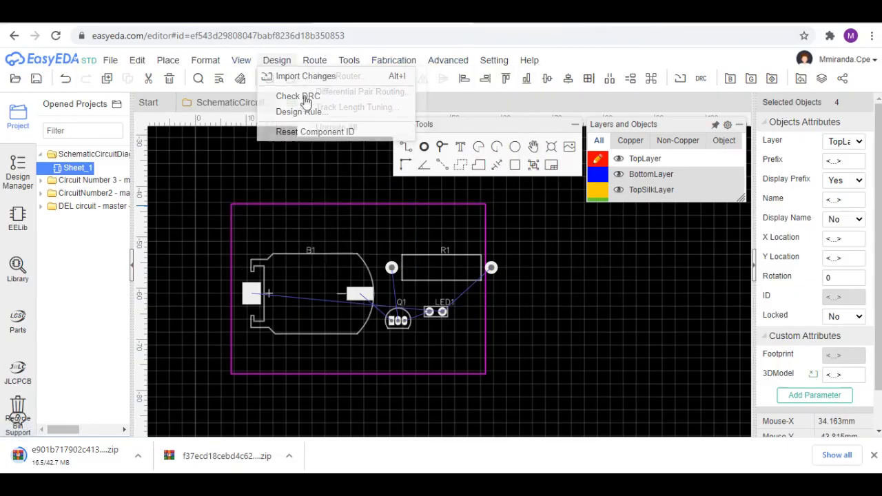
{"action": "mouse_move", "coordinate": [279, 62]}
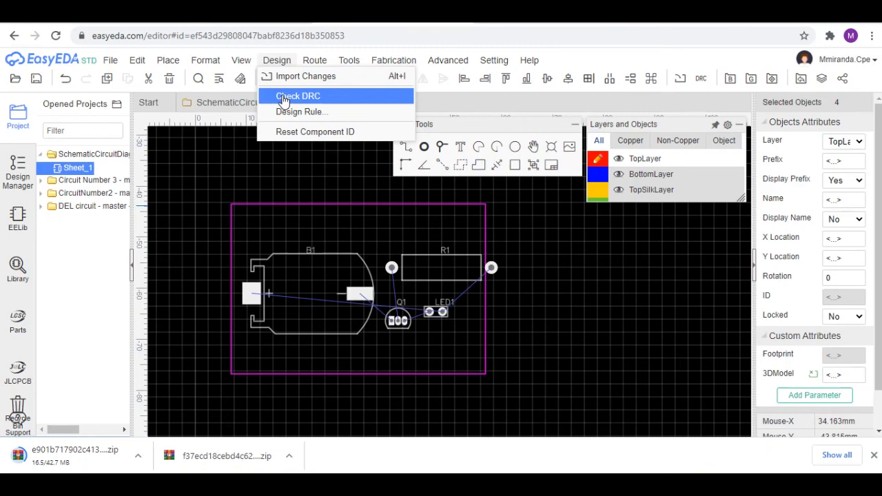
{"action": "left_click", "coordinate": [283, 97]}
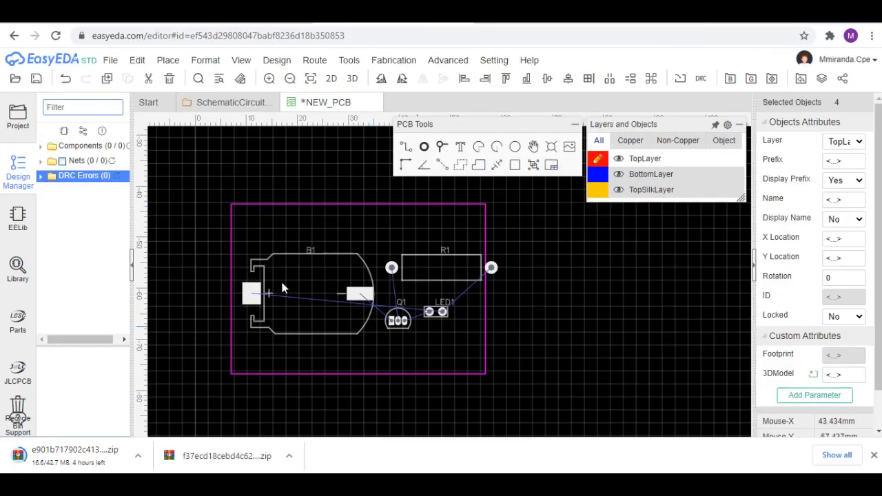
Shift the component group upwards, then spread it out inside the board outline with B1 and Q1 lower and R1 fully inside.
{"action": "scroll", "coordinate": [371, 286], "scroll_direction": "up", "scroll_amount": 1}
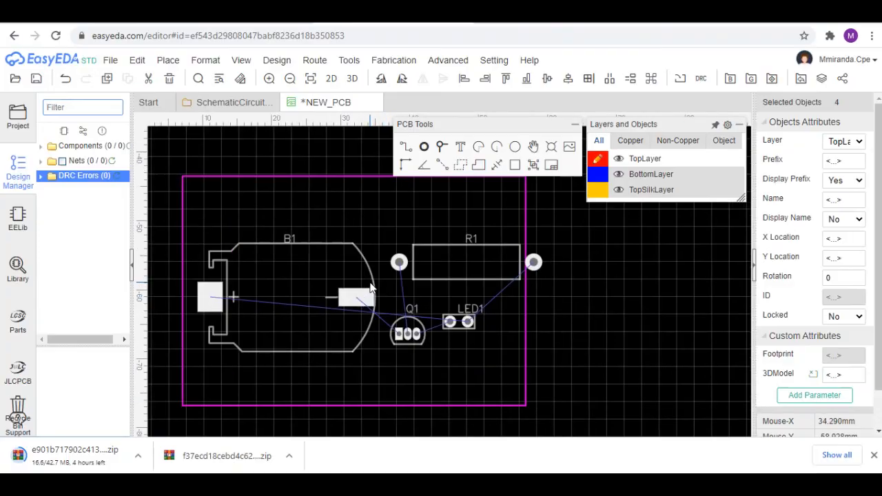
{"action": "scroll", "coordinate": [349, 237], "scroll_direction": "up", "scroll_amount": 1}
{"action": "scroll", "coordinate": [368, 248], "scroll_direction": "down", "scroll_amount": 1}
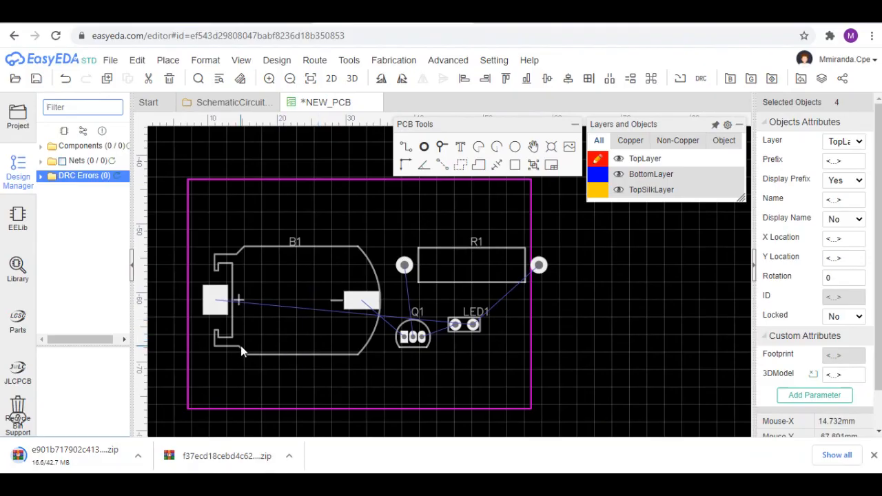
{"action": "left_click_drag", "start_coordinate": [235, 345], "coordinate": [308, 309]}
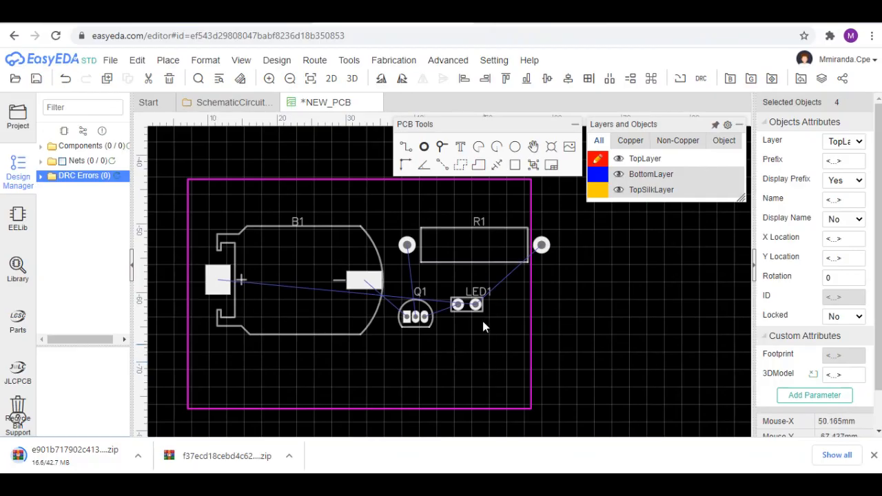
{"action": "left_click", "coordinate": [569, 309]}
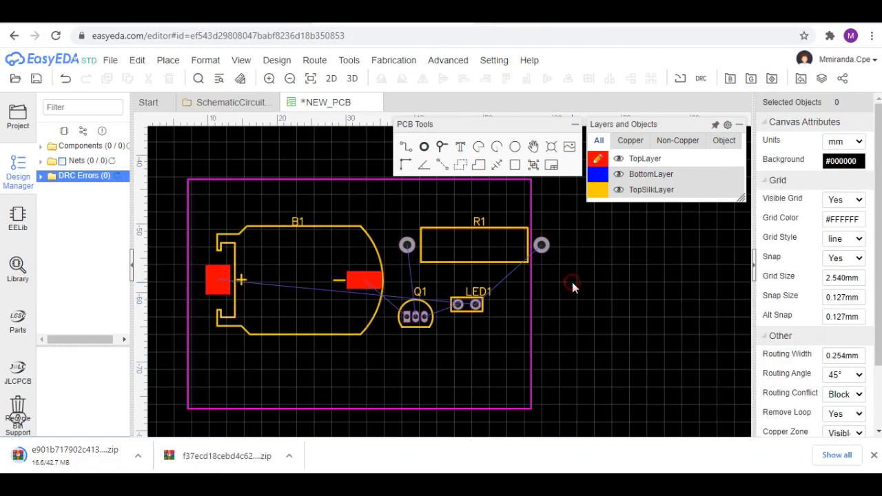
{"action": "left_click_drag", "start_coordinate": [309, 341], "coordinate": [307, 370]}
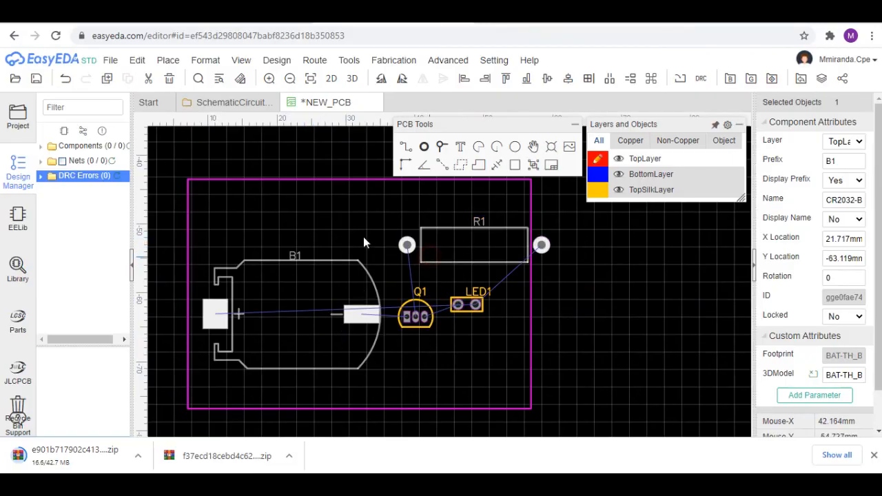
{"action": "left_click_drag", "start_coordinate": [416, 319], "coordinate": [421, 378]}
Rotate LED1 to 90° and place it near the board's right edge at about X 53.3 mm, Y -60.7 mm, shifting R1 left.
{"action": "left_click_drag", "start_coordinate": [467, 309], "coordinate": [474, 320]}
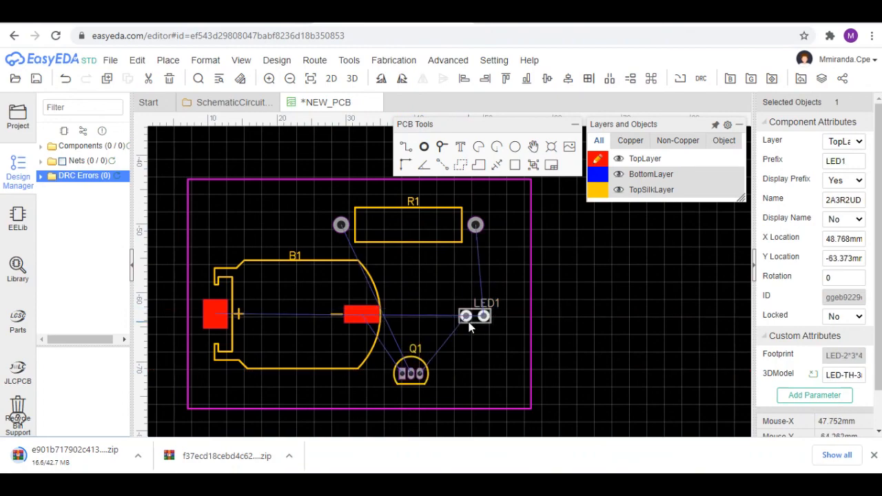
{"action": "key", "text": "space"}
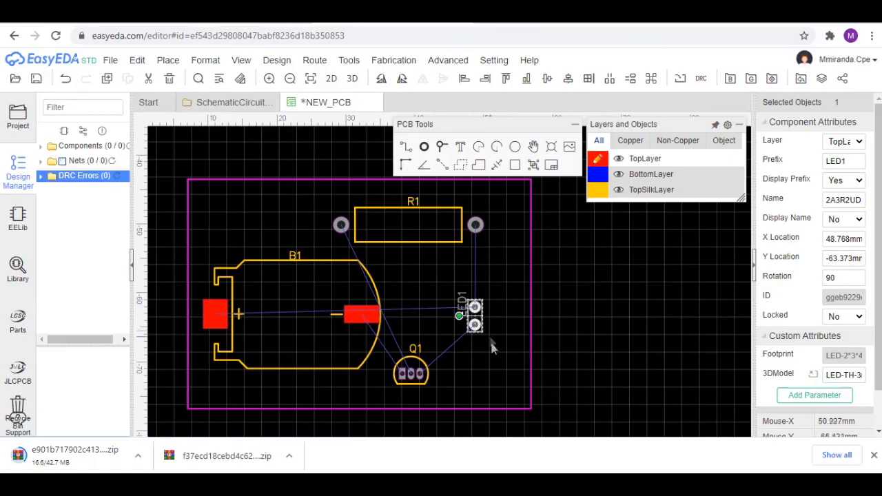
{"action": "mouse_move", "coordinate": [481, 295]}
{"action": "left_mouse_down"}
{"action": "mouse_move", "coordinate": [476, 302]}
{"action": "mouse_move", "coordinate": [437, 291]}
{"action": "mouse_move", "coordinate": [468, 284]}
{"action": "left_mouse_up"}
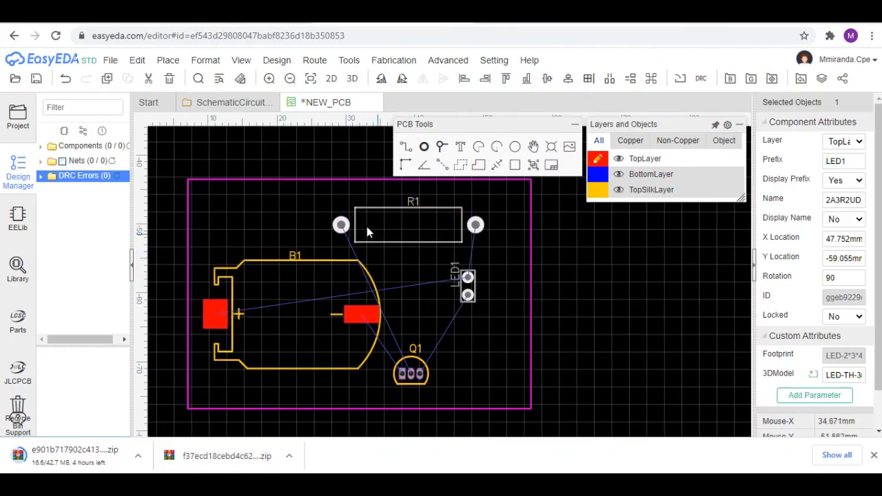
{"action": "left_click_drag", "start_coordinate": [371, 227], "coordinate": [321, 211]}
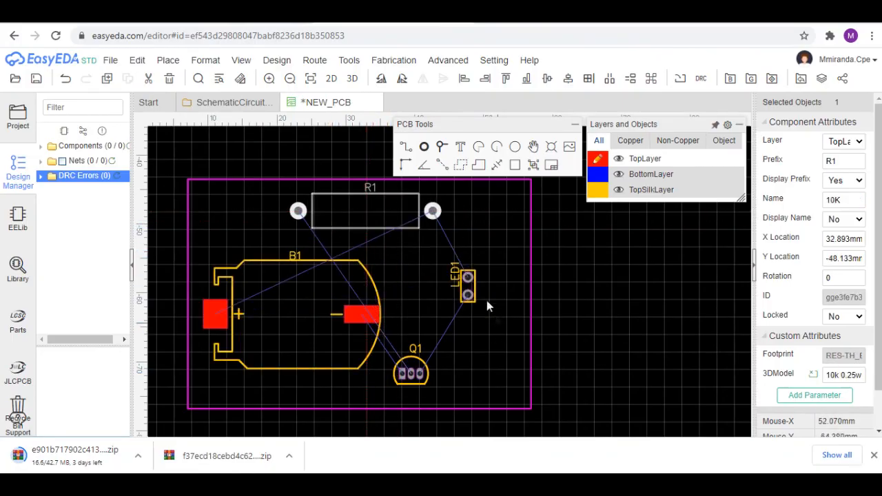
{"action": "left_click_drag", "start_coordinate": [469, 286], "coordinate": [506, 296]}
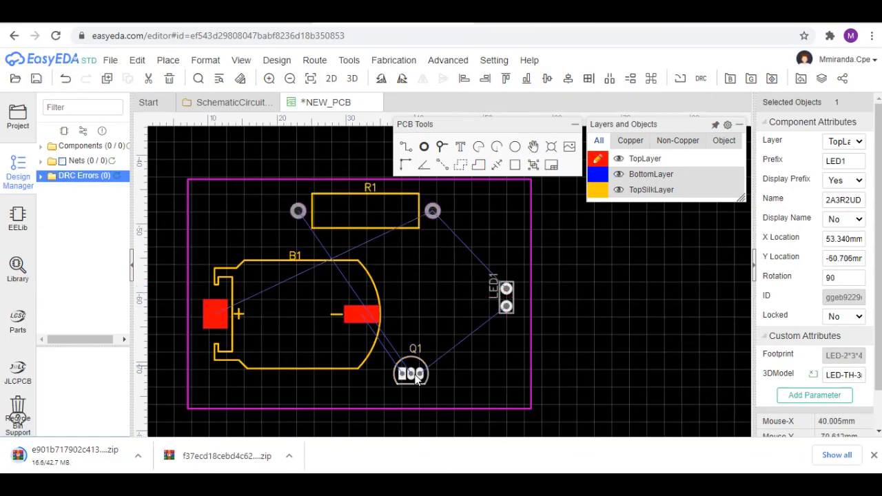
Centre B1 at about X 31.4 mm, Y -61.3 mm, with Q1 below it and R1 above at about X 23.4 mm, Y -48.6 mm.
{"action": "left_click_drag", "start_coordinate": [411, 374], "coordinate": [390, 390]}
{"action": "left_click_drag", "start_coordinate": [361, 295], "coordinate": [427, 273]}
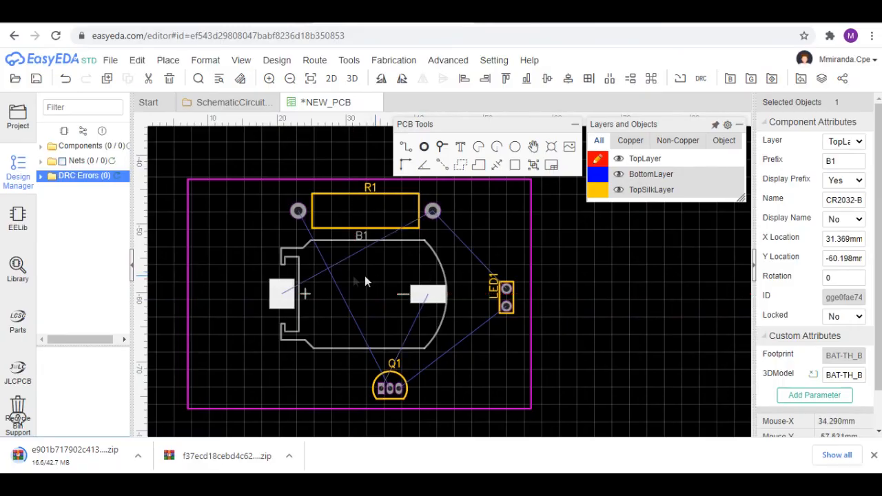
{"action": "left_click_drag", "start_coordinate": [390, 388], "coordinate": [354, 388]}
{"action": "left_click_drag", "start_coordinate": [313, 218], "coordinate": [249, 218]}
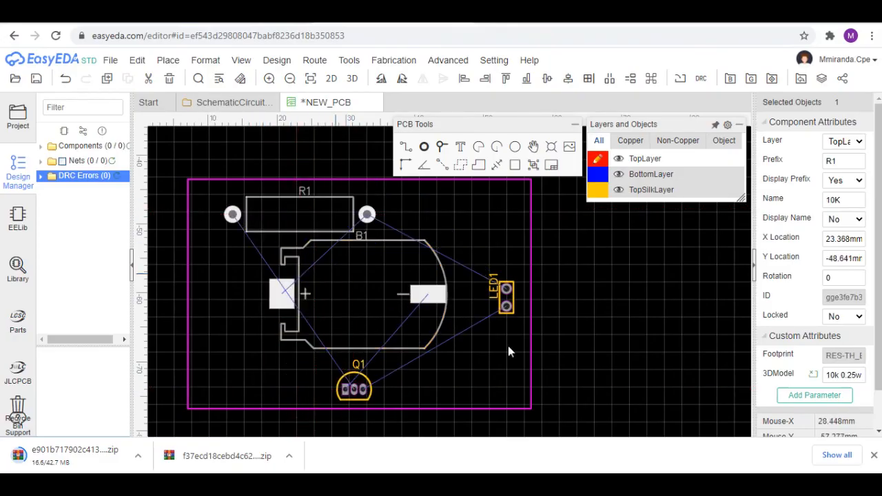
{"action": "left_click", "coordinate": [476, 357]}
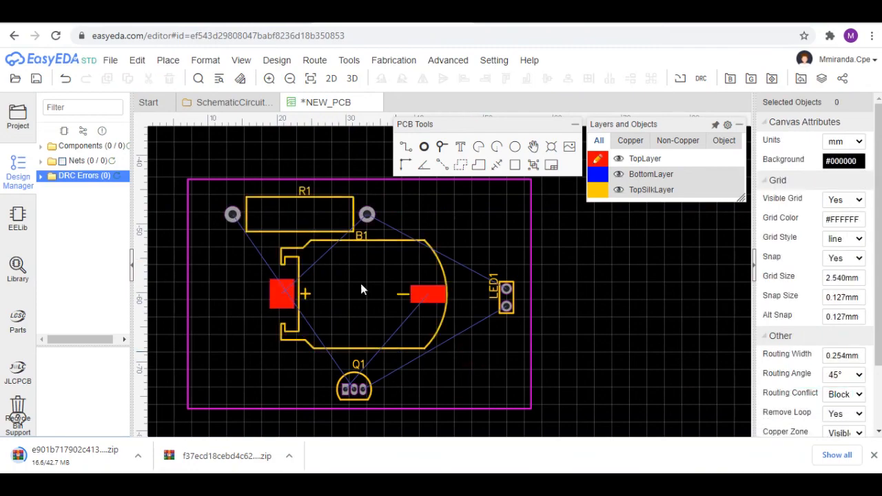
{"action": "left_click_drag", "start_coordinate": [396, 344], "coordinate": [397, 352]}
Save the PCB file.
{"action": "left_click", "coordinate": [320, 61]}
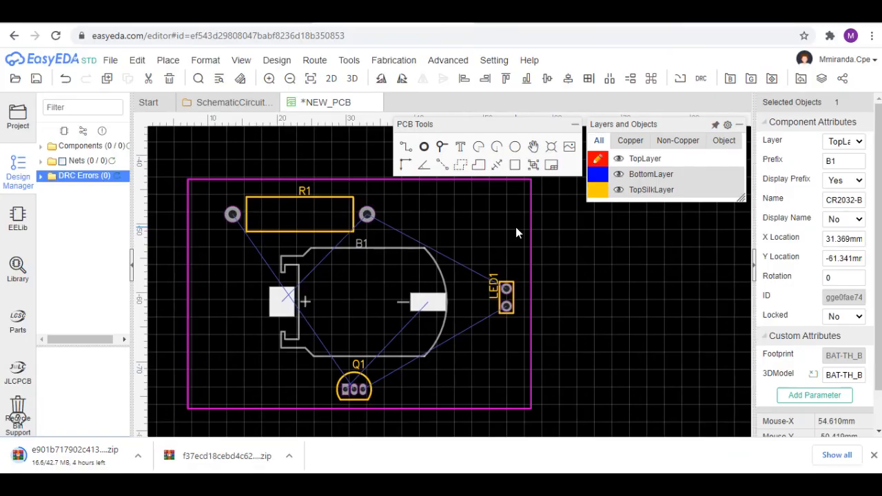
{"action": "left_click", "coordinate": [318, 61]}
{"action": "mouse_move", "coordinate": [109, 64]}
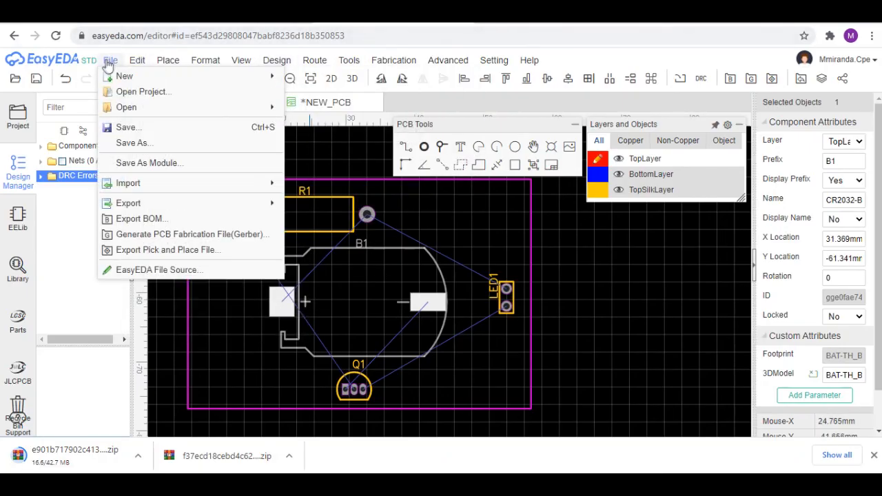
{"action": "left_click", "coordinate": [147, 129]}
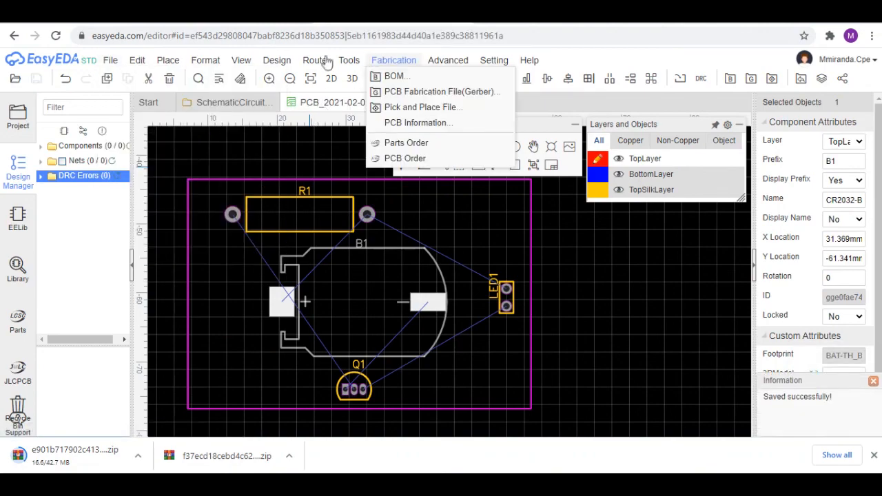
Open the 3D view of the PCB and examine the placed component models from a tilted angle.
{"action": "left_click", "coordinate": [277, 61]}
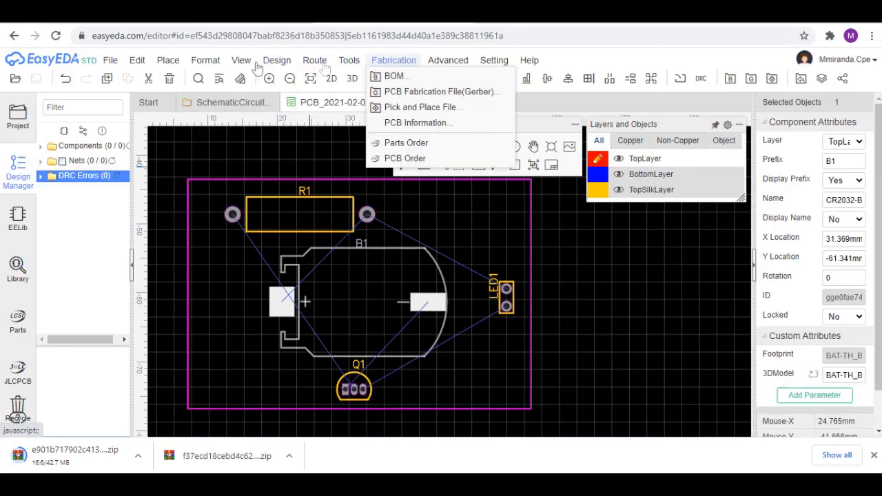
{"action": "mouse_move", "coordinate": [240, 65]}
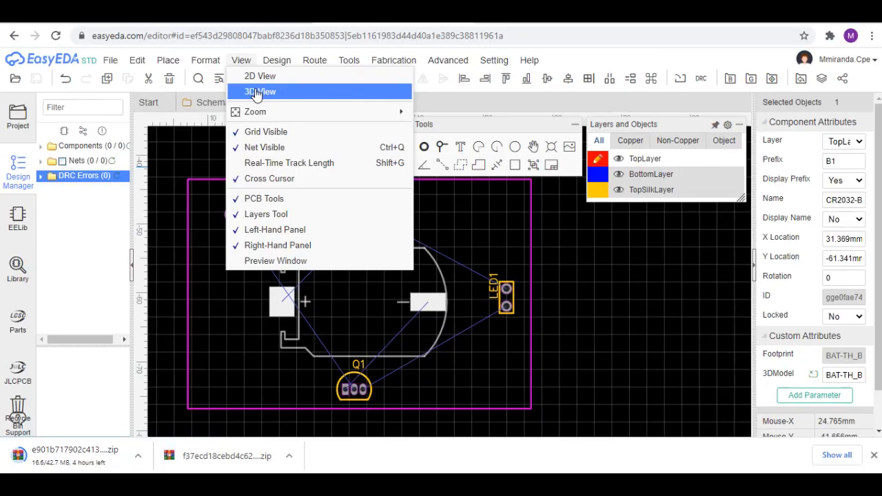
{"action": "left_click", "coordinate": [256, 93]}
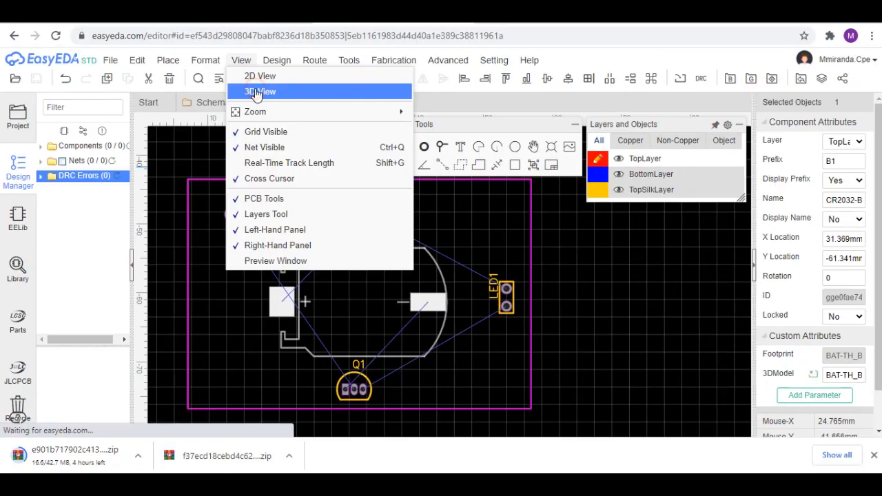
{"action": "key", "text": "alt+Tab"}
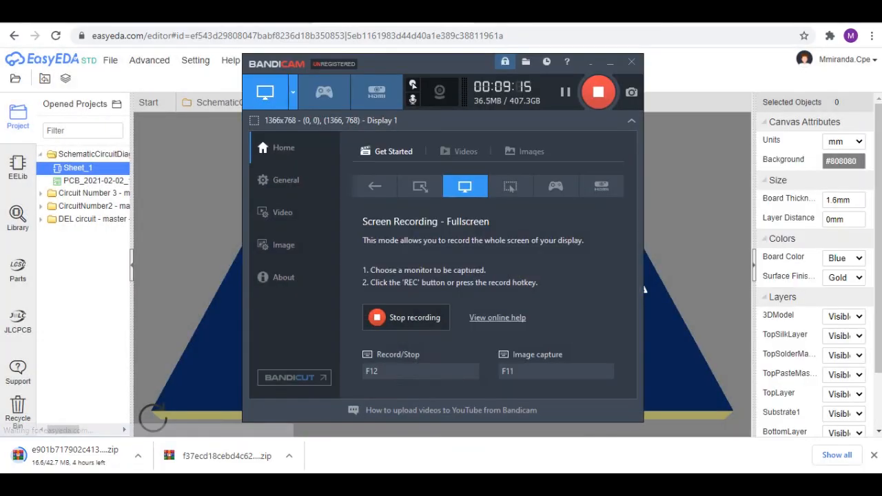
{"action": "left_click", "coordinate": [178, 357]}
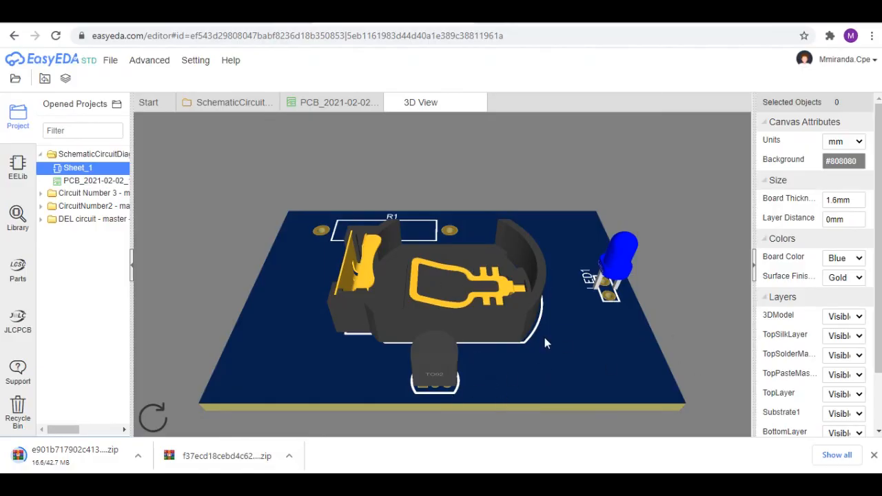
{"action": "scroll", "coordinate": [544, 334], "scroll_direction": "down", "scroll_amount": 3}
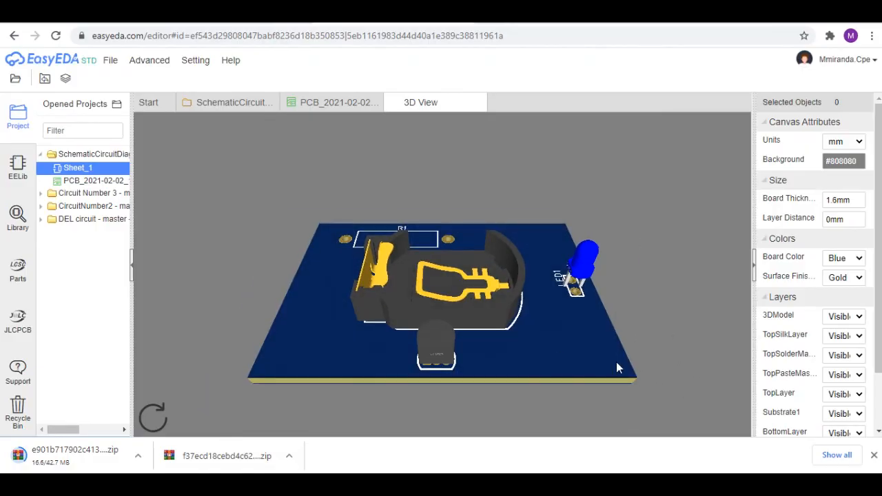
{"action": "scroll", "coordinate": [616, 361], "scroll_direction": "up", "scroll_amount": 3}
{"action": "left_click_drag", "start_coordinate": [578, 347], "coordinate": [562, 379]}
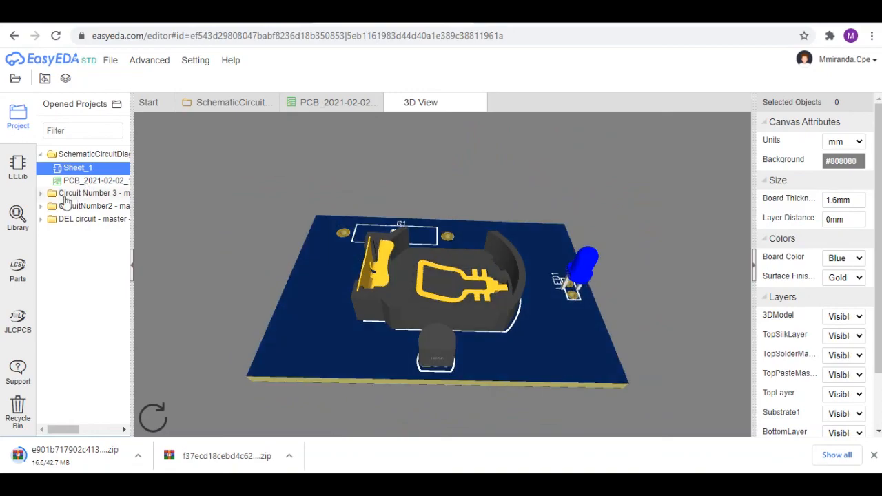